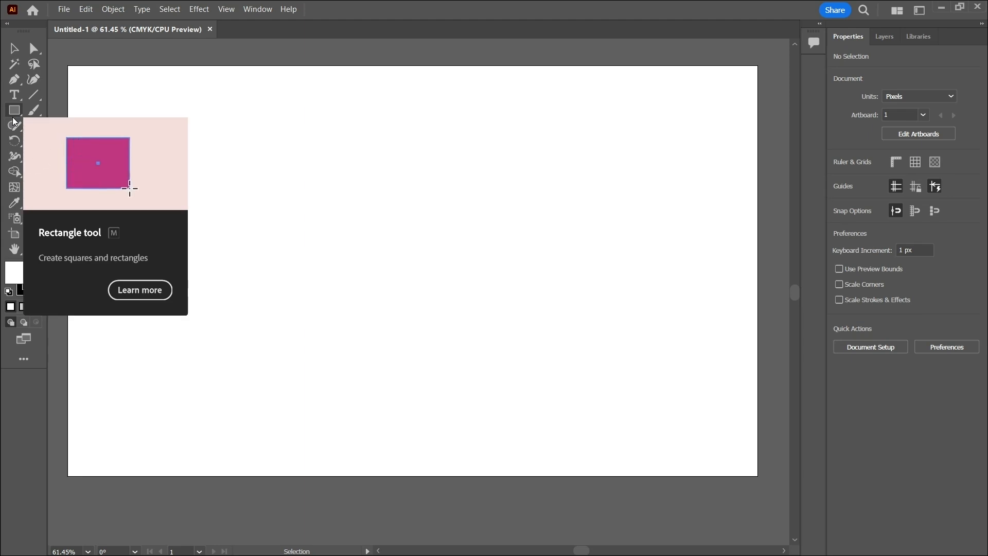
# Draw a rectangle about 507 px wide and 319 px high in the upper-left part of the artboard
pyautogui.click(13, 120)
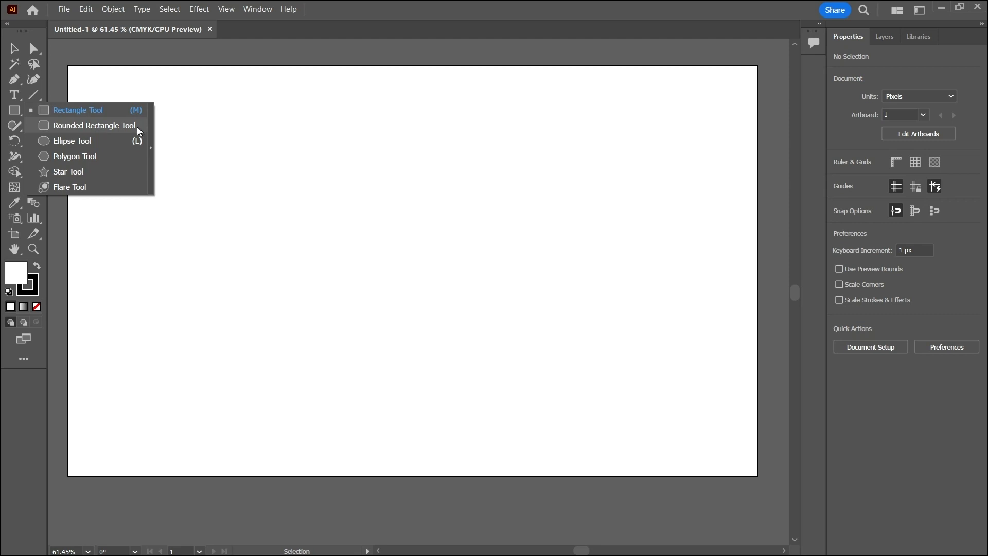
pyautogui.click(101, 168)
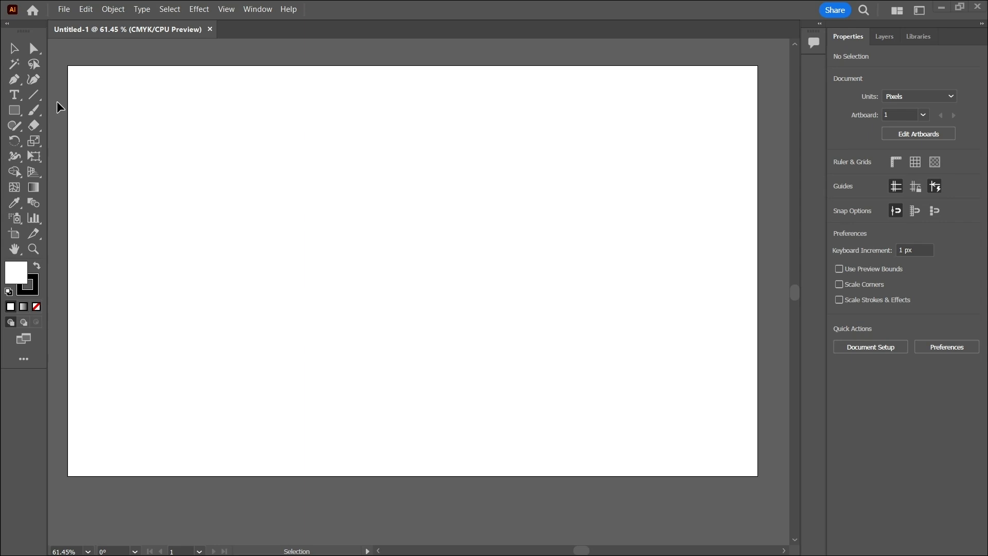
pyautogui.click(16, 111)
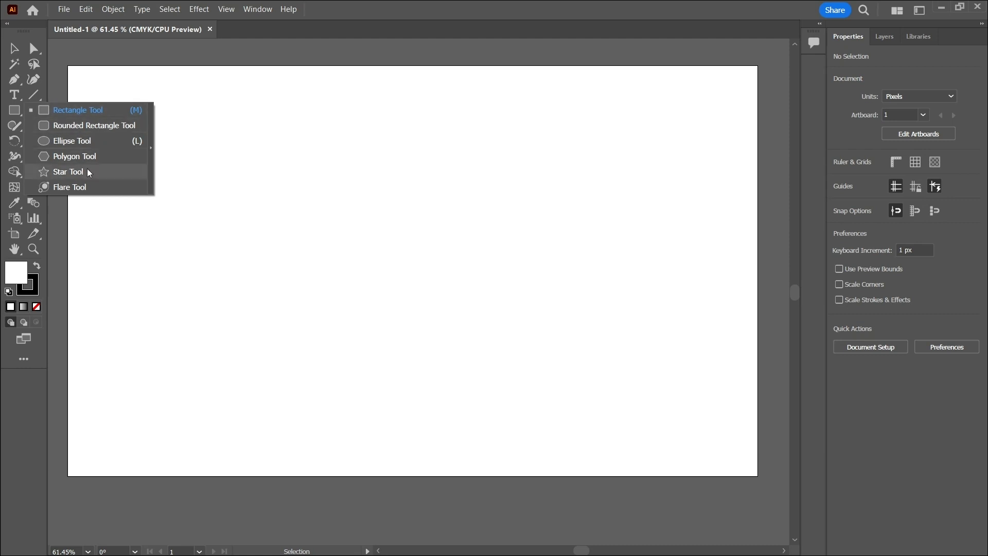
pyautogui.click(17, 112)
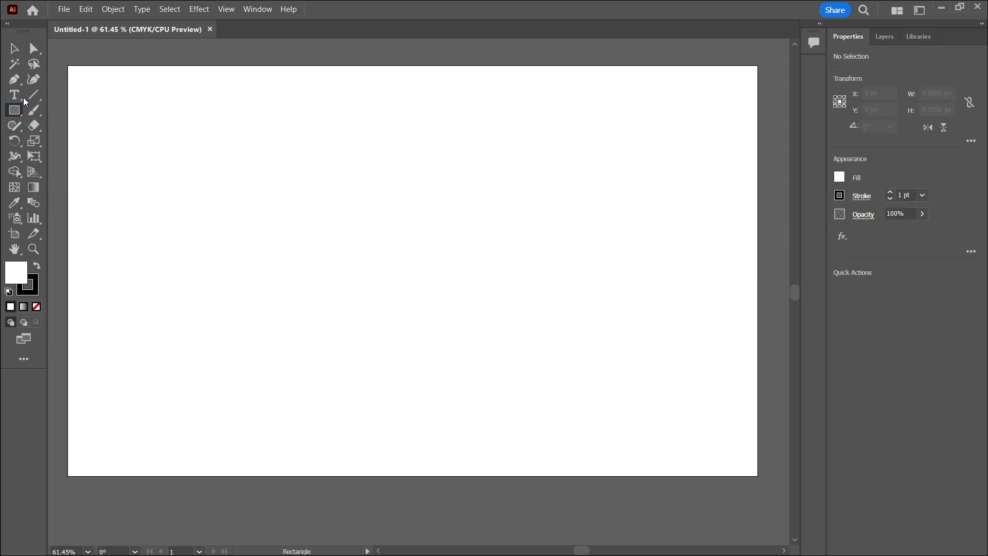
pyautogui.click(14, 63)
pyautogui.click(20, 112)
pyautogui.moveTo(184, 126)
pyautogui.mouseDown()
pyautogui.moveTo(333, 230)
pyautogui.moveTo(492, 303)
pyautogui.moveTo(534, 345)
pyautogui.mouseUp()
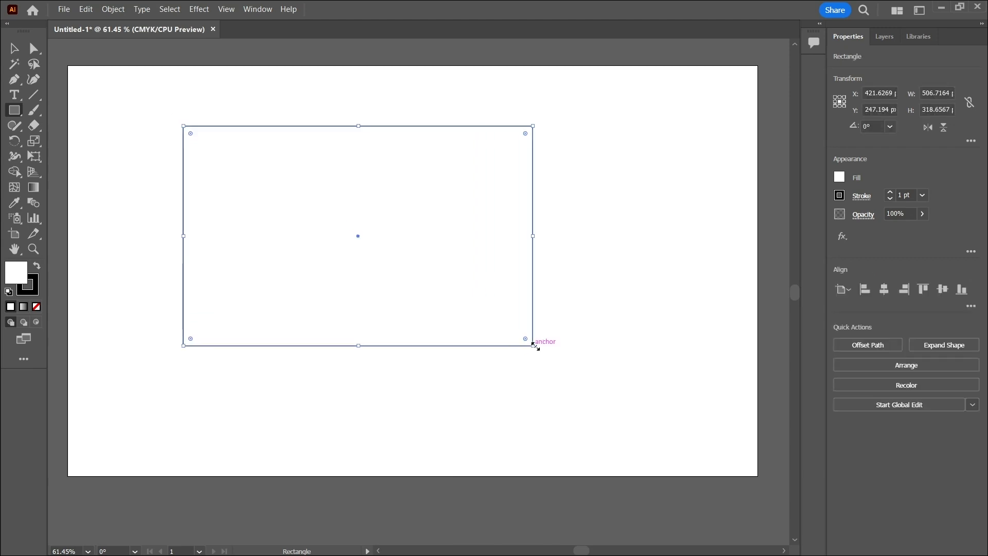
# Give the rectangle a dark blue fill and set its black stroke weight to 7 pt
pyautogui.click(839, 178)
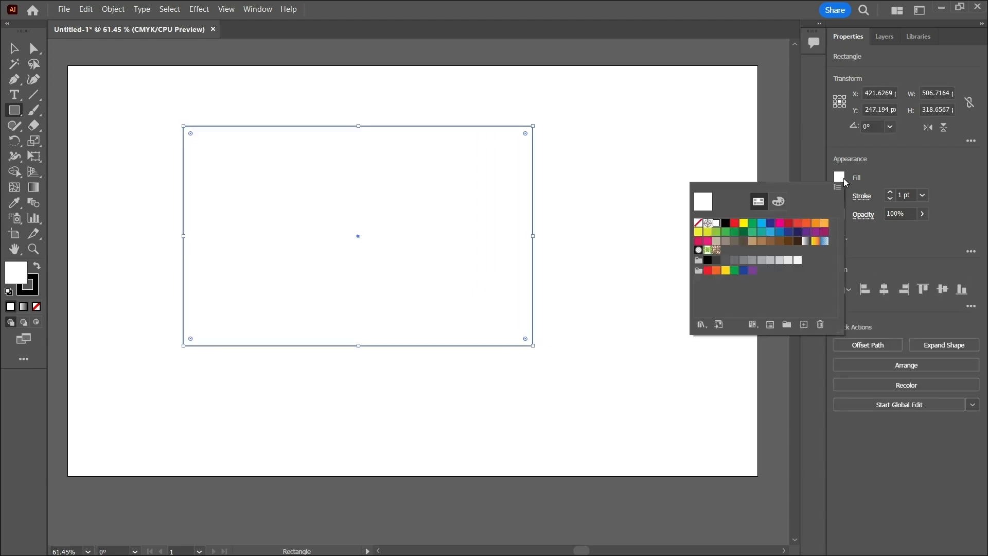
pyautogui.click(770, 223)
pyautogui.click(839, 196)
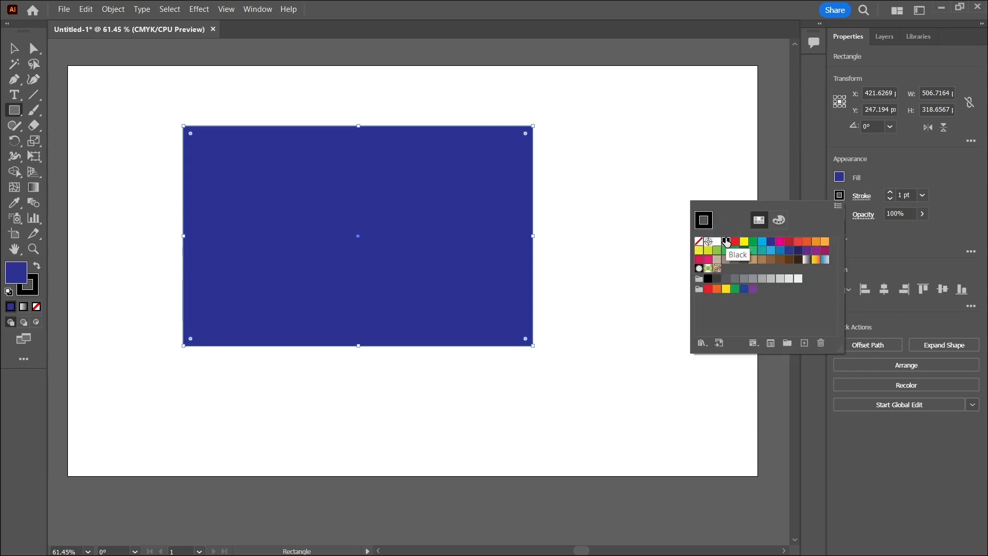
pyautogui.click(914, 196)
pyautogui.write('11')
pyautogui.press('Return')
pyautogui.scroll(-4, 910, 196)
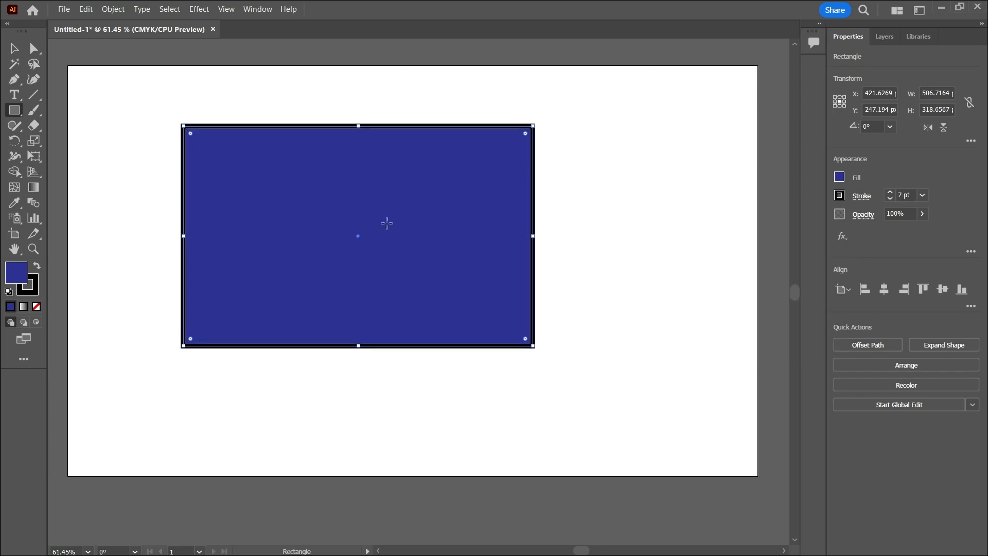
# Move the blue rectangle around the artboard, ending at about X 401 px, Y 253 px
pyautogui.click(14, 49)
pyautogui.moveTo(491, 255); pyautogui.dragTo(565, 290)
pyautogui.moveTo(534, 278); pyautogui.dragTo(411, 302)
pyautogui.moveTo(437, 293); pyautogui.dragTo(564, 326)
pyautogui.moveTo(564, 326); pyautogui.dragTo(437, 291)
pyautogui.moveTo(527, 291); pyautogui.dragTo(561, 274)
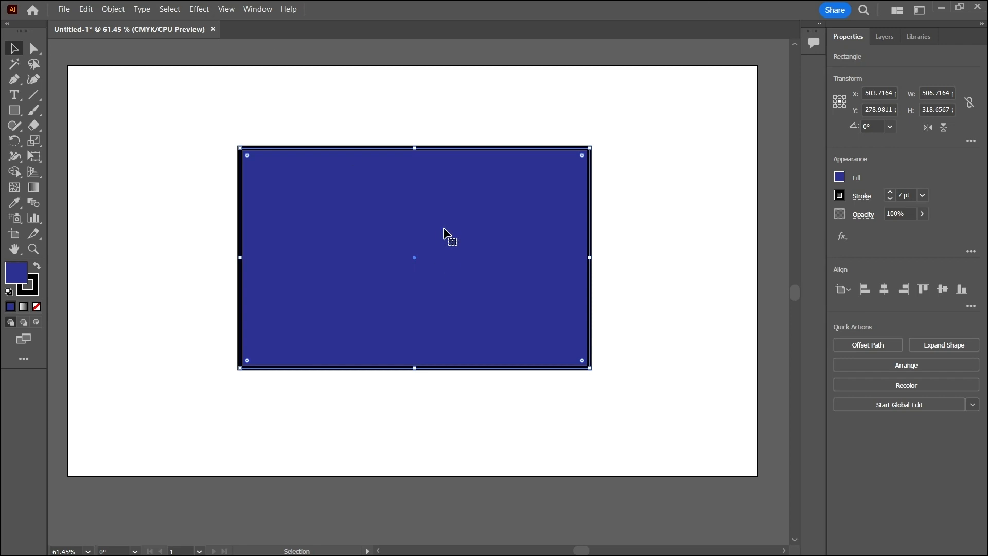
pyautogui.moveTo(441, 227); pyautogui.dragTo(371, 209)
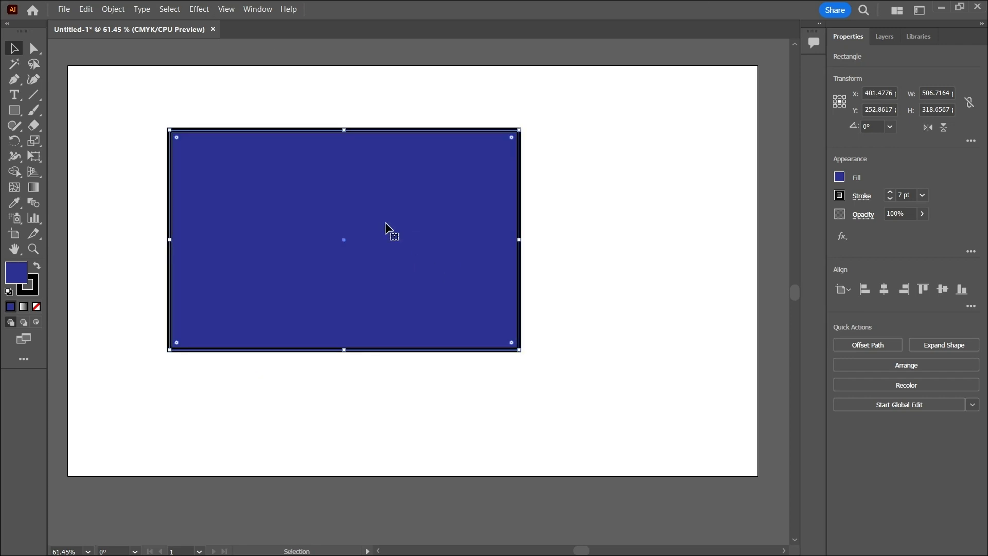
# Delete the blue rectangle and create another one through the Rectangle size dialog, 506.7164 px wide and 318.6567 px high
pyautogui.press('Delete')
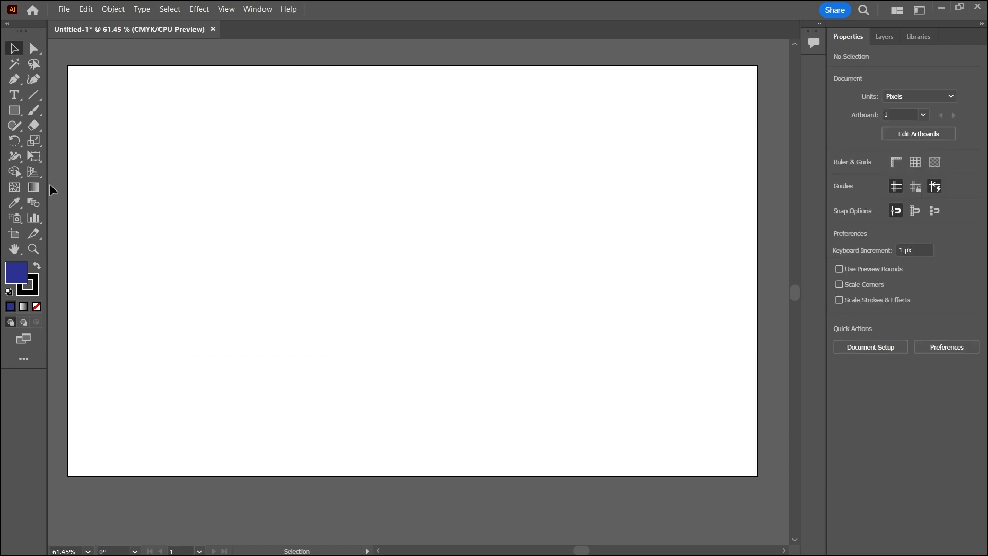
pyautogui.click(21, 109)
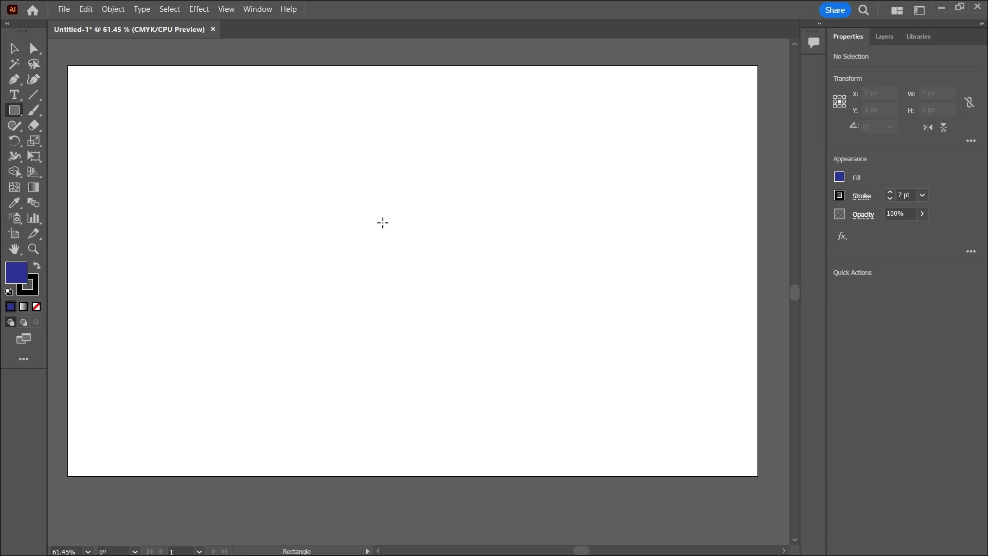
pyautogui.click(422, 237)
pyautogui.moveTo(441, 222); pyautogui.dragTo(349, 158)
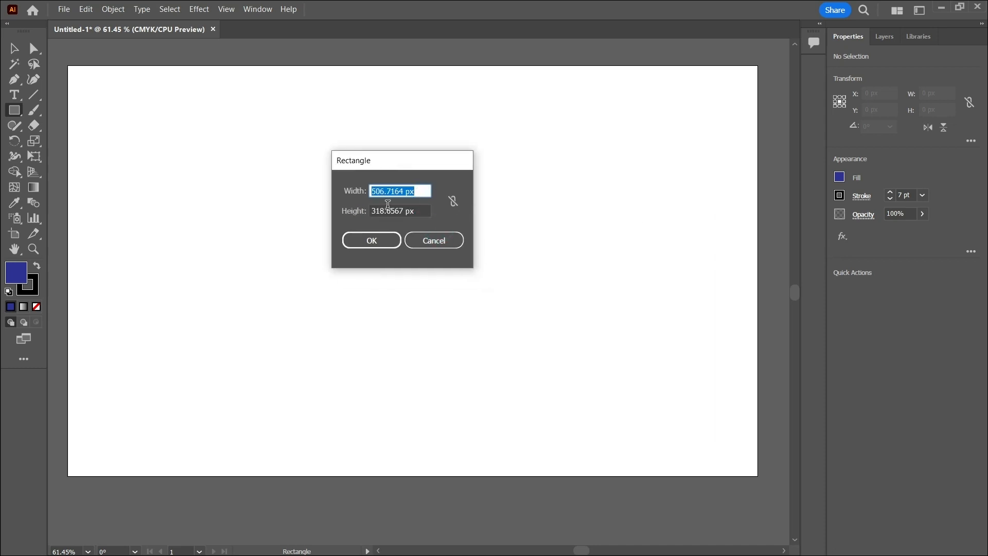
pyautogui.click(453, 202)
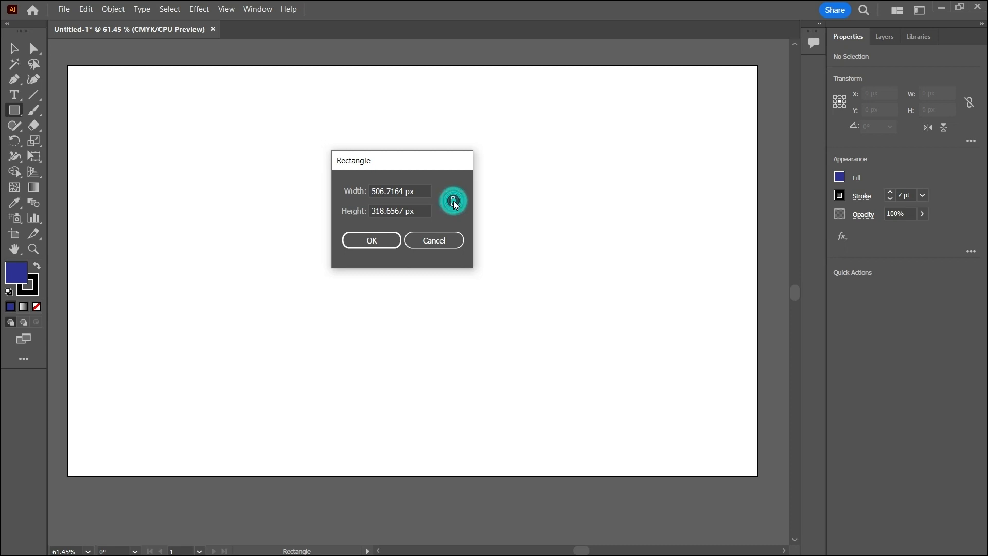
pyautogui.click(458, 203)
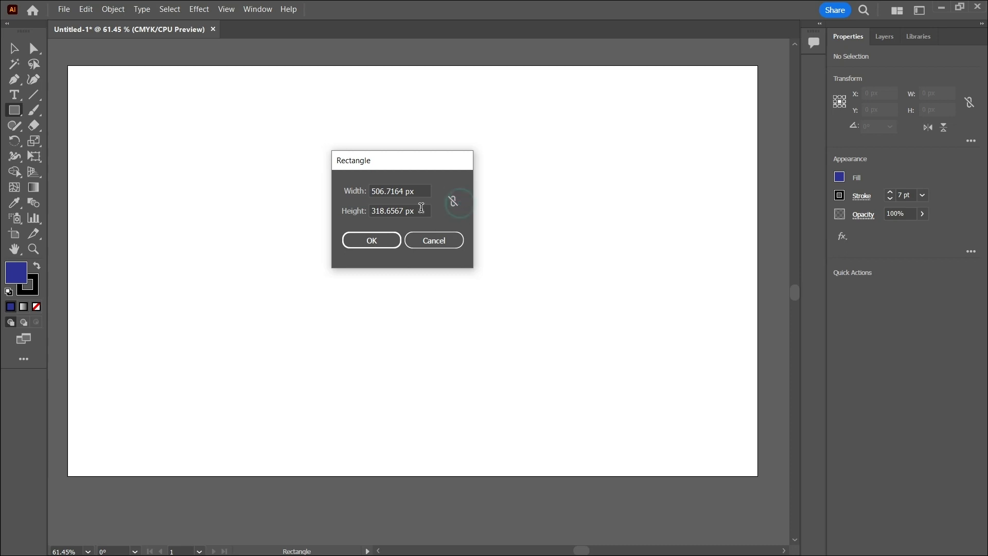
pyautogui.click(455, 206)
pyautogui.click(375, 240)
# Delete the stray tiny rectangle and move the large blue rectangle to about X 478 px, Y 291 px
pyautogui.moveTo(584, 281)
pyautogui.mouseDown()
pyautogui.moveTo(455, 228)
pyautogui.moveTo(508, 281)
pyautogui.moveTo(631, 284)
pyautogui.moveTo(586, 281)
pyautogui.mouseUp()
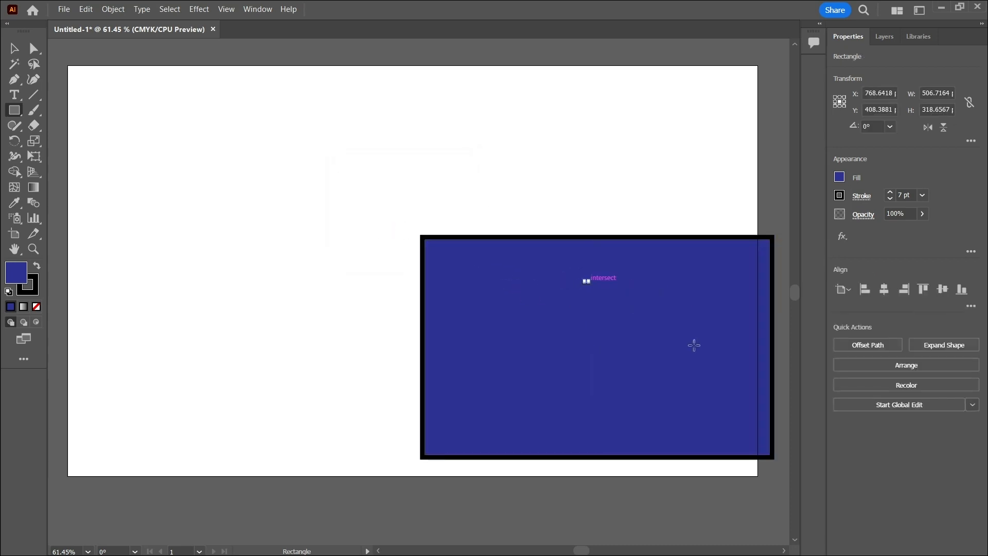
pyautogui.press('Delete')
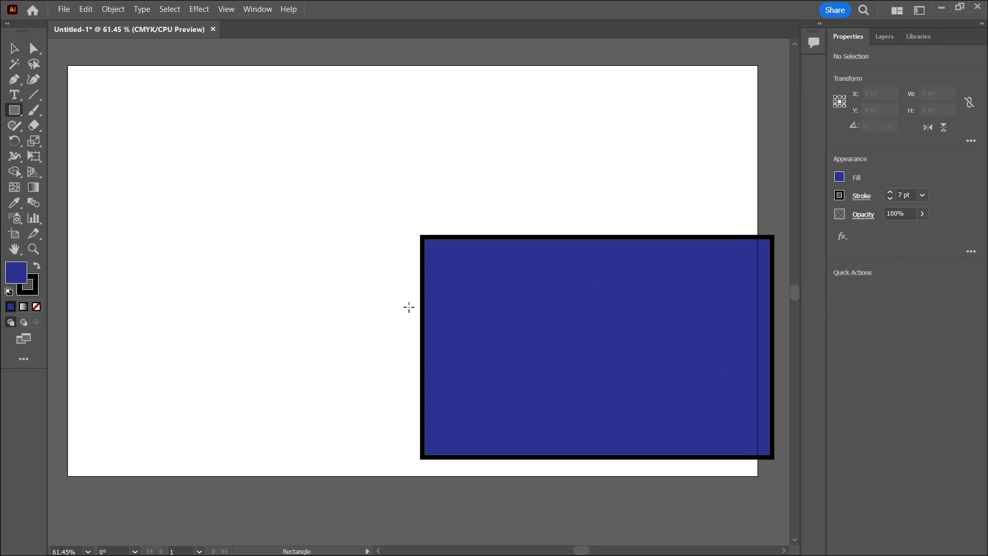
pyautogui.click(15, 48)
pyautogui.moveTo(539, 283); pyautogui.dragTo(304, 205)
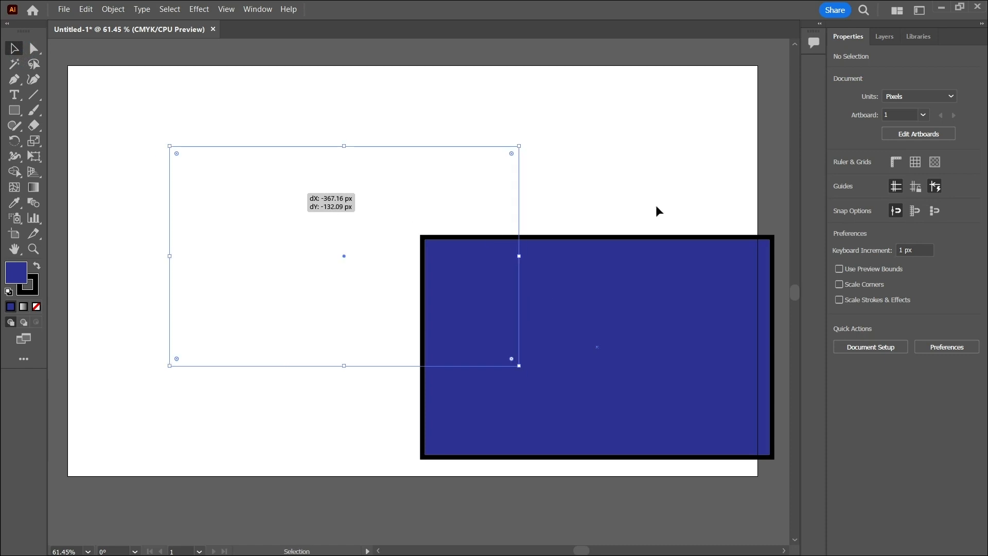
pyautogui.moveTo(404, 204); pyautogui.dragTo(500, 228)
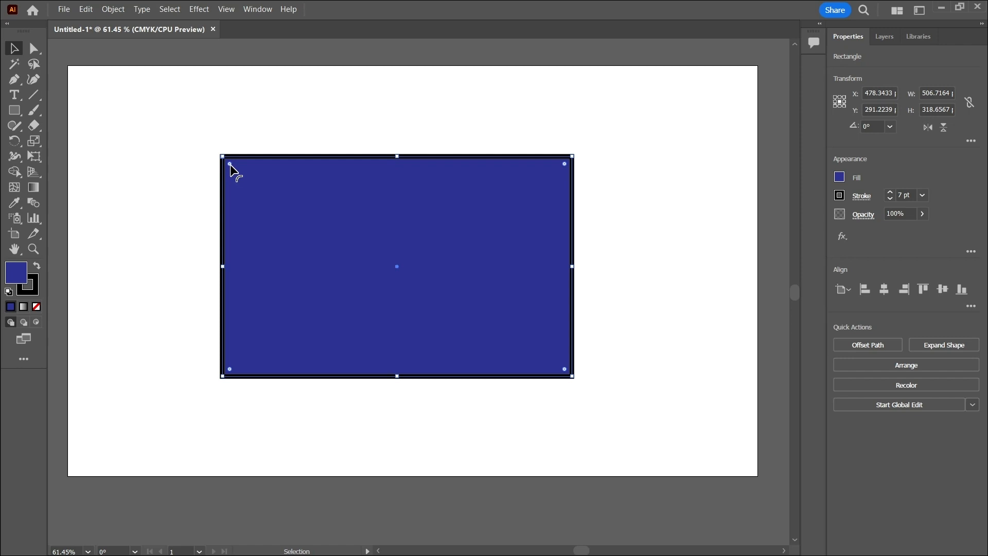
# Try adjusting the rounding of the rectangle's upper-left corner through its corner widget with the Selection and Direct Selection tools
pyautogui.moveTo(230, 165); pyautogui.dragTo(216, 149)
pyautogui.click(36, 53)
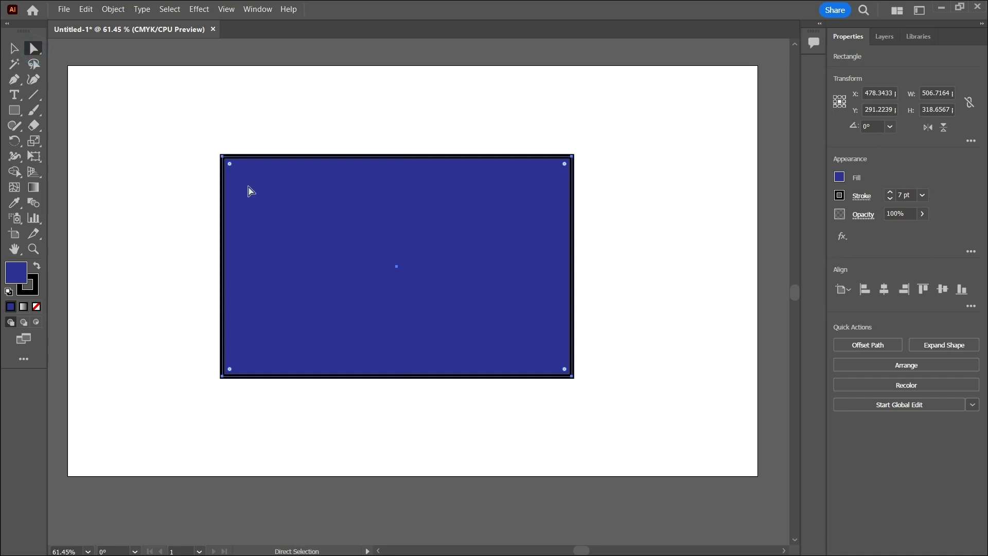
pyautogui.click(231, 168)
pyautogui.doubleClick(231, 170)
pyautogui.click(526, 319)
pyautogui.moveTo(233, 167)
pyautogui.mouseDown()
pyautogui.moveTo(369, 270)
pyautogui.moveTo(302, 198)
pyautogui.moveTo(624, 405)
pyautogui.moveTo(432, 302)
pyautogui.moveTo(287, 187)
pyautogui.moveTo(230, 161)
pyautogui.mouseUp()
pyautogui.click(14, 48)
pyautogui.doubleClick(231, 165)
pyautogui.moveTo(231, 165); pyautogui.dragTo(212, 143)
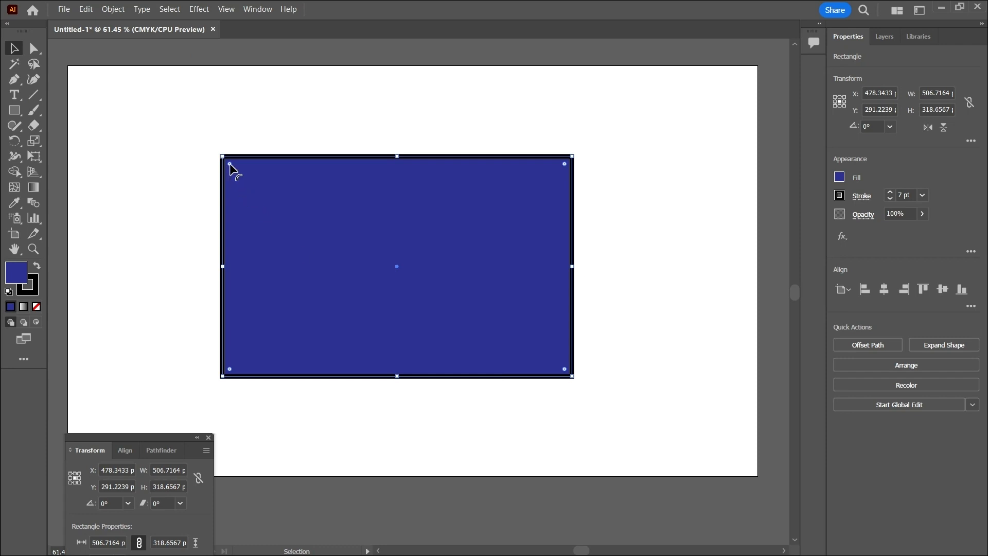
pyautogui.moveTo(231, 165); pyautogui.dragTo(196, 142)
# Resize the blue rectangle by its edges to about 499 px wide and 316 px high
pyautogui.moveTo(397, 156); pyautogui.dragTo(427, 157)
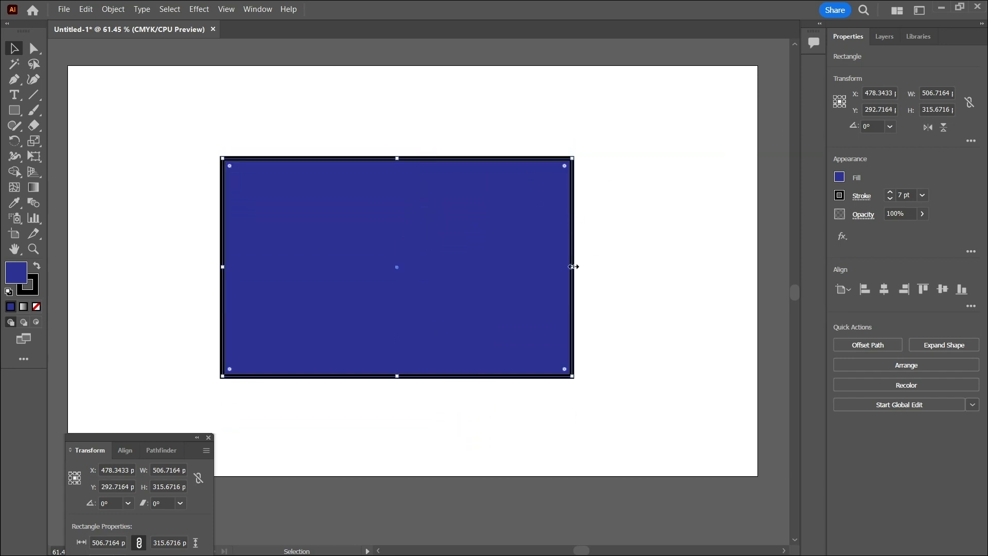
pyautogui.moveTo(572, 268)
pyautogui.mouseDown()
pyautogui.moveTo(397, 267)
pyautogui.moveTo(596, 267)
pyautogui.moveTo(567, 268)
pyautogui.mouseUp()
pyautogui.moveTo(567, 375)
pyautogui.mouseDown()
pyautogui.moveTo(249, 179)
pyautogui.moveTo(638, 379)
pyautogui.moveTo(568, 382)
pyautogui.mouseUp()
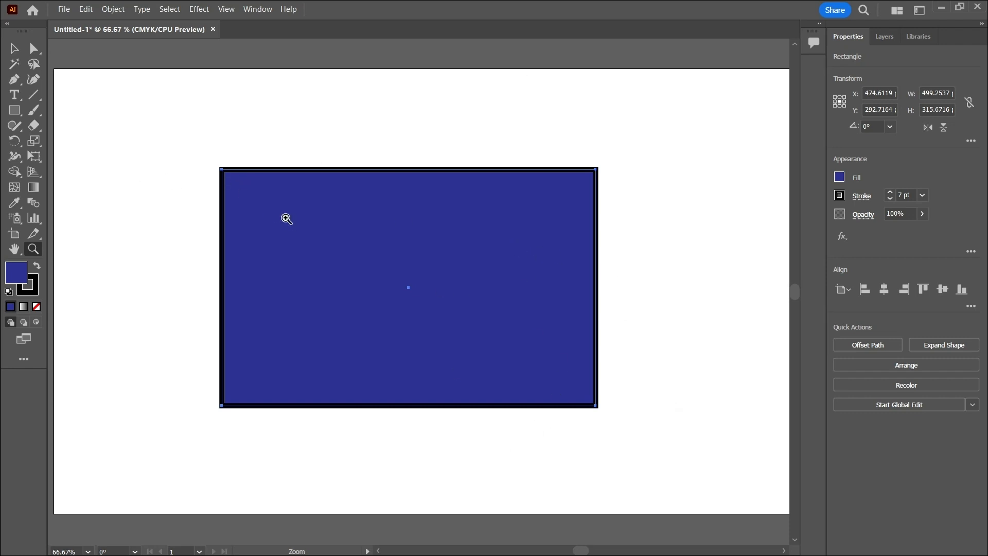
# Enter isolation mode on the rectangle and move it to about X 400 px, Y 261 px
pyautogui.click(14, 48)
pyautogui.click(380, 260)
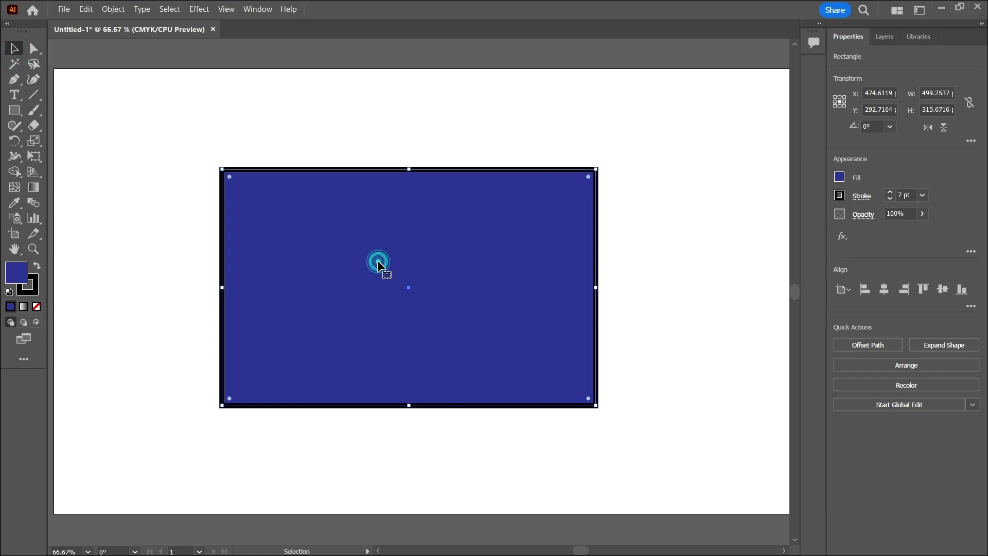
pyautogui.doubleClick(346, 211)
pyautogui.moveTo(399, 249); pyautogui.dragTo(343, 225)
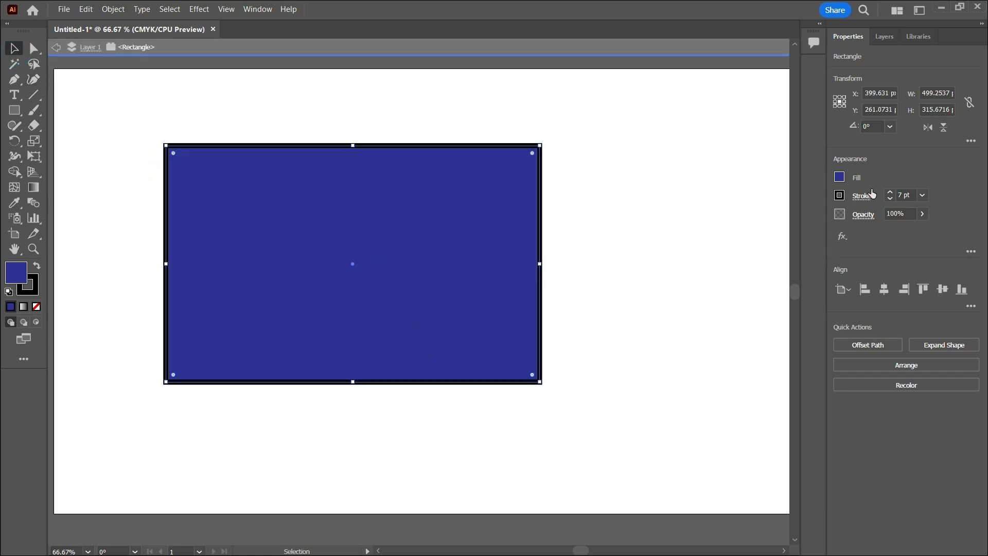
# Try several fill swatches on the rectangle, including black, red, green and purple, and settle on light orange
pyautogui.click(841, 177)
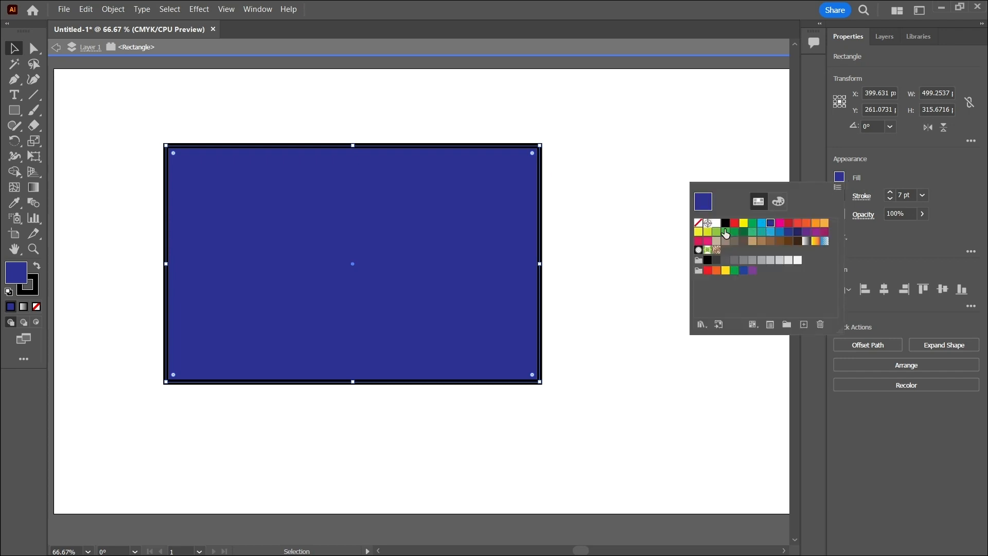
pyautogui.click(726, 224)
pyautogui.click(735, 223)
pyautogui.click(752, 222)
pyautogui.click(771, 232)
pyautogui.click(807, 232)
pyautogui.click(816, 232)
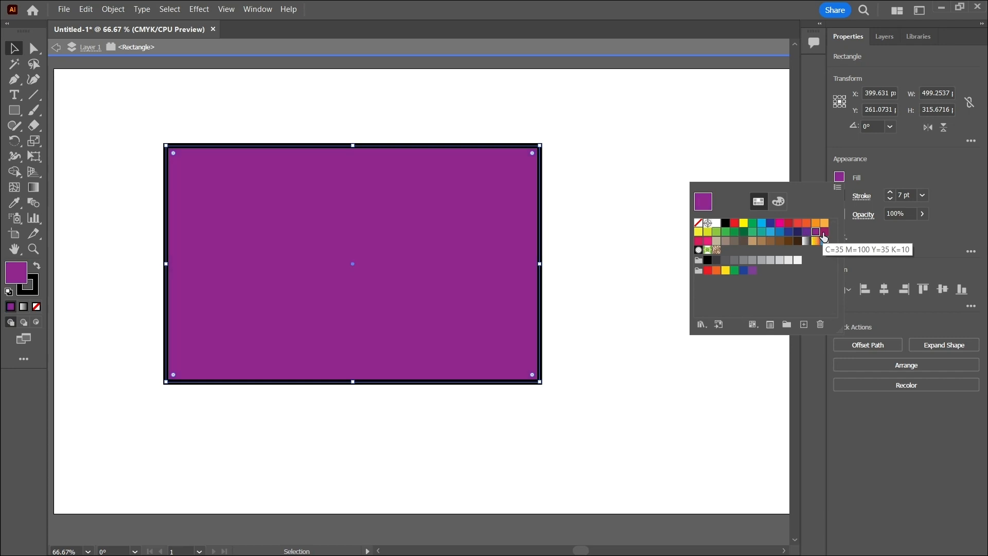
pyautogui.click(817, 224)
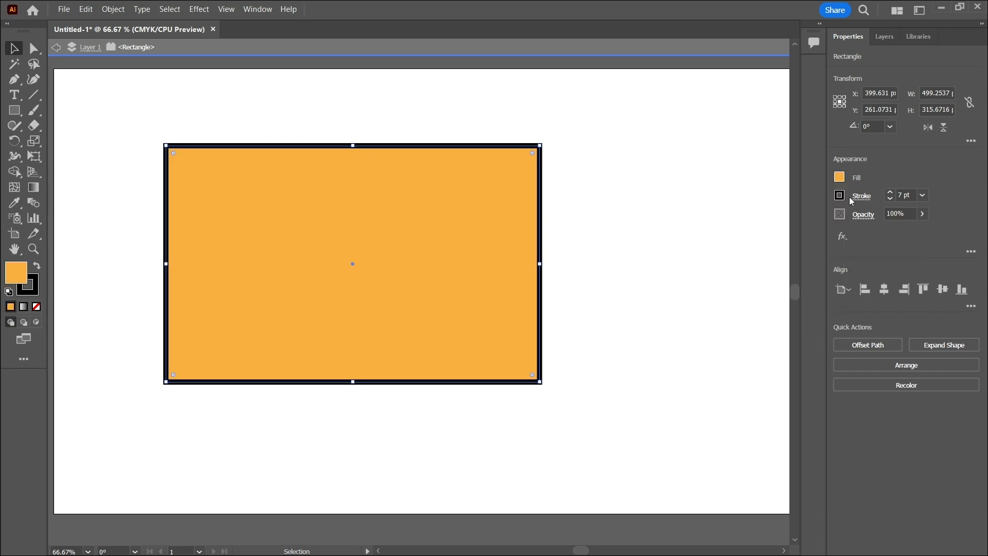
# Try white, red, blue, yellow-to-red gradient and Foliage strokes on the rectangle, and settle on the Pompadour pattern
pyautogui.click(843, 196)
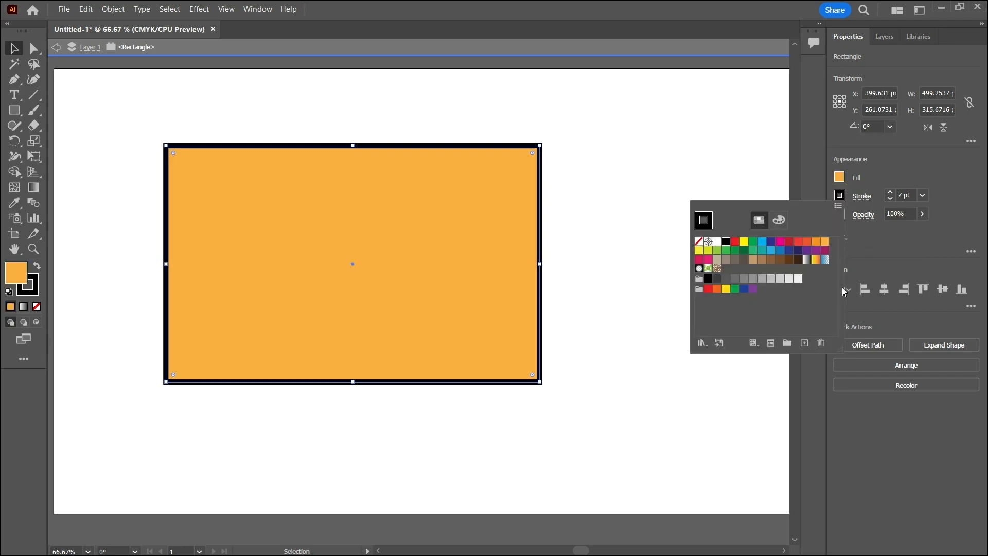
pyautogui.click(716, 242)
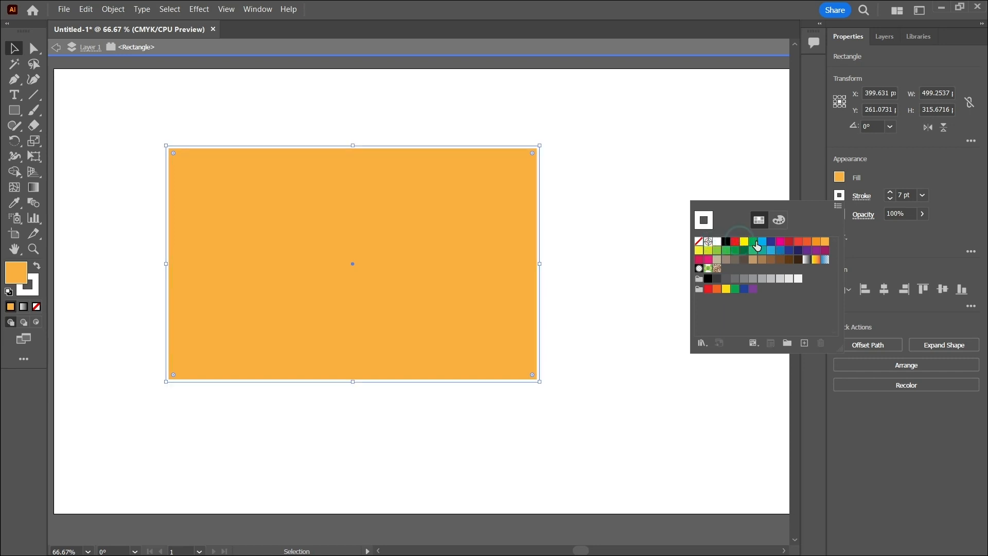
pyautogui.click(735, 243)
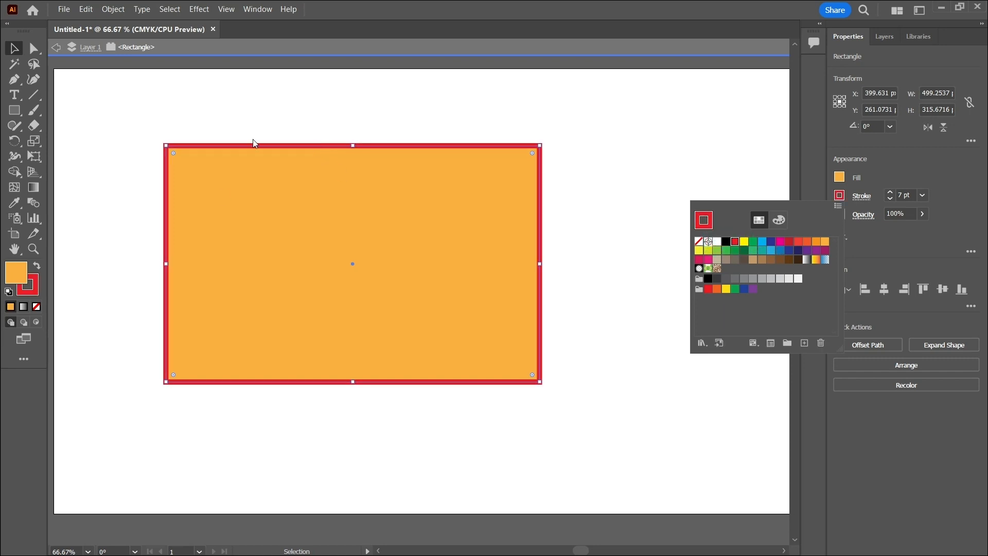
pyautogui.click(755, 249)
pyautogui.click(772, 251)
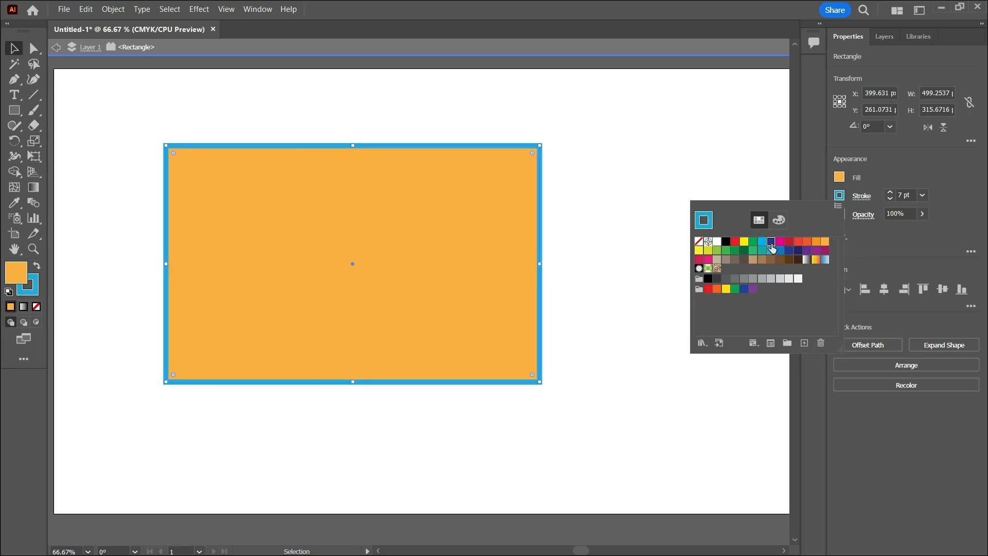
pyautogui.click(789, 251)
pyautogui.click(781, 250)
pyautogui.click(789, 250)
pyautogui.click(816, 259)
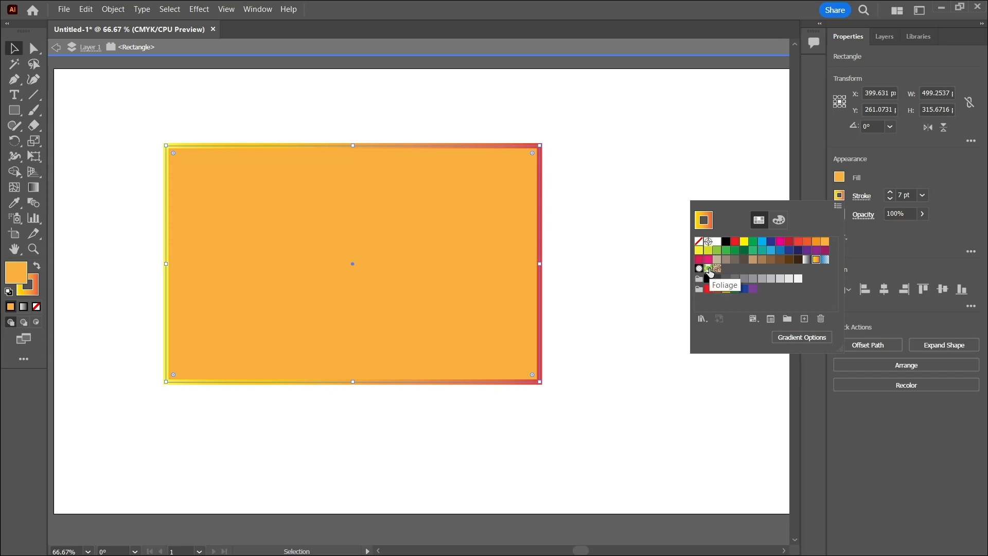
pyautogui.click(709, 269)
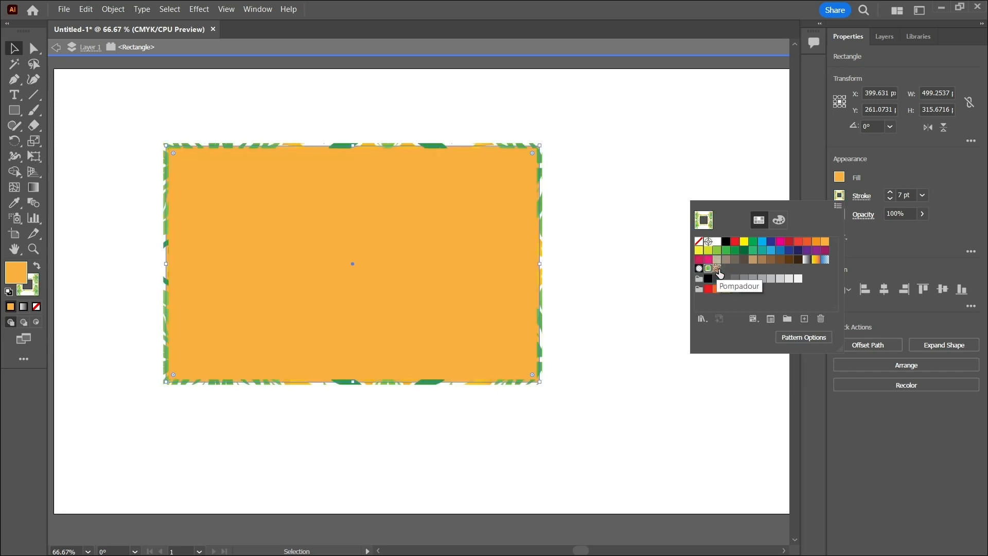
pyautogui.click(717, 269)
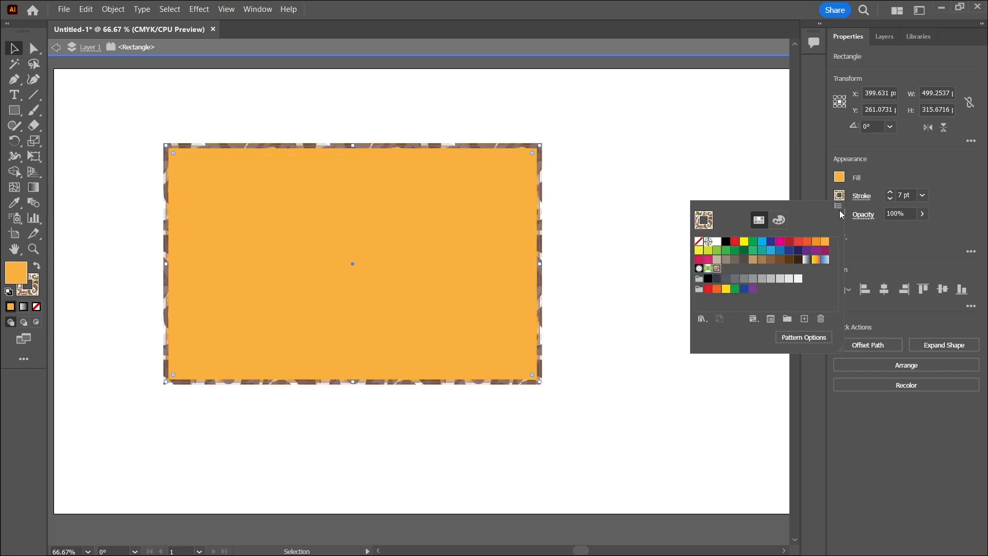
# Fill the rectangle with the green and yellow Foliage pattern and move it to about X 444 px, Y 285 px
pyautogui.click(842, 177)
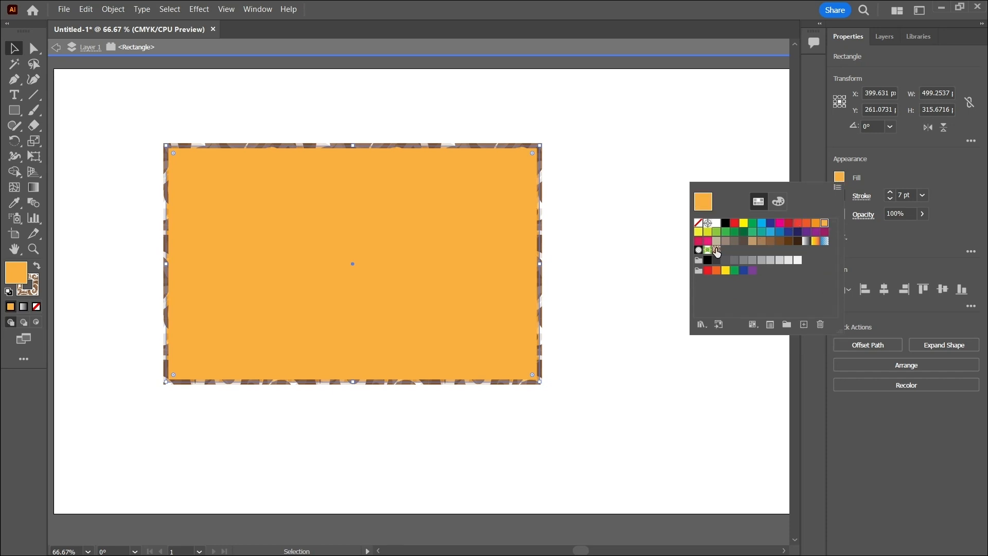
pyautogui.click(708, 251)
pyautogui.click(929, 177)
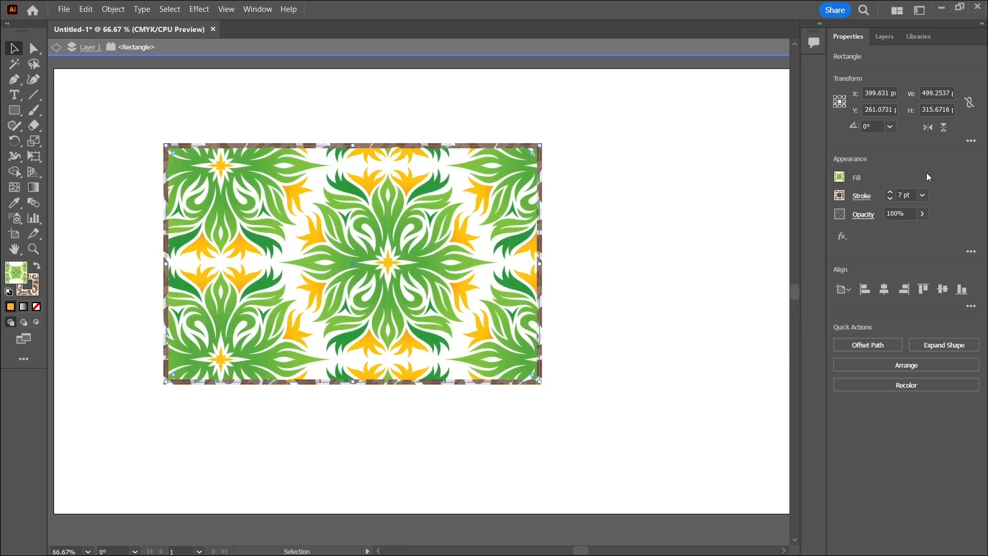
pyautogui.moveTo(339, 246); pyautogui.dragTo(374, 263)
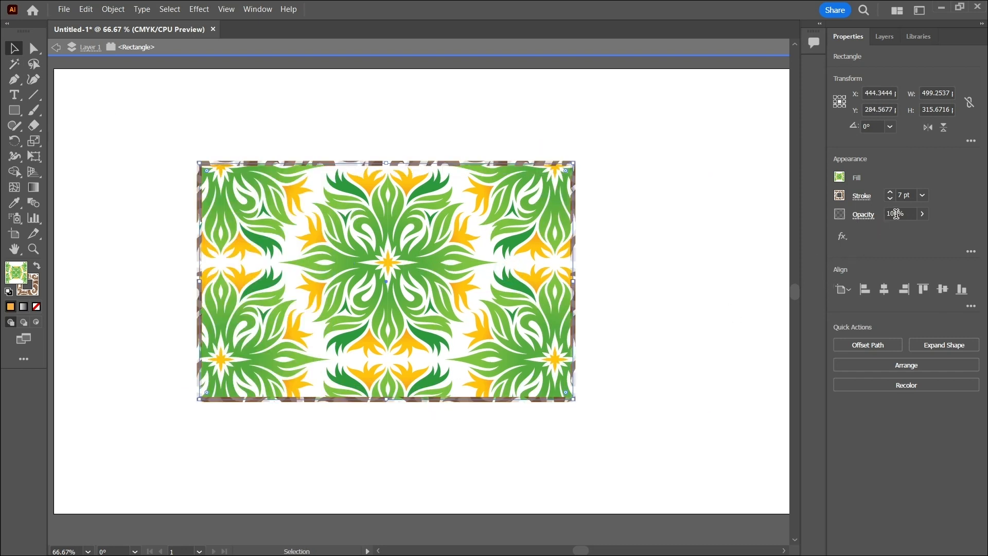
# Lower the rectangle's opacity gradually to 35%, reposition it at about X 473 px, Y 266 px, and raise the opacity to 99%
pyautogui.scroll(-8, 897, 214)
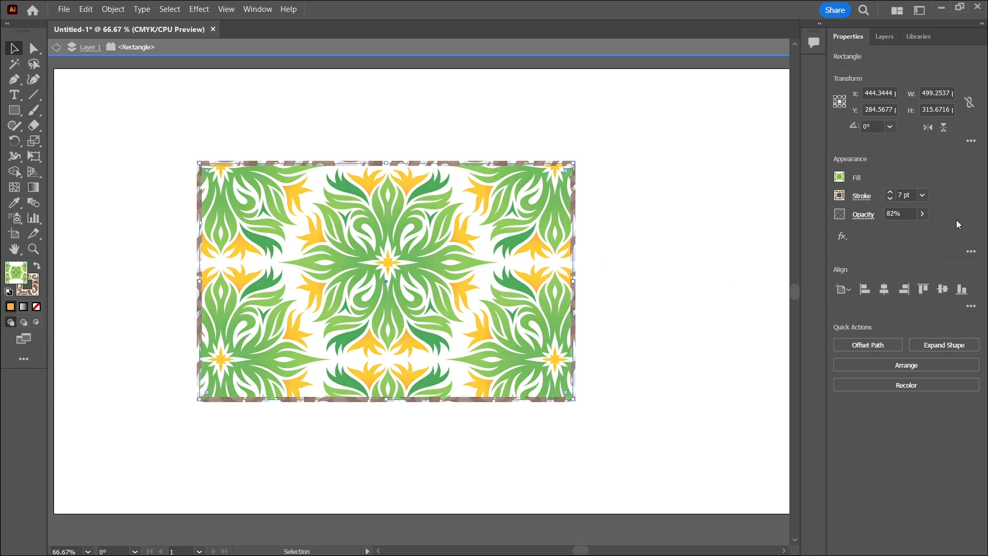
pyautogui.scroll(-5, 897, 212)
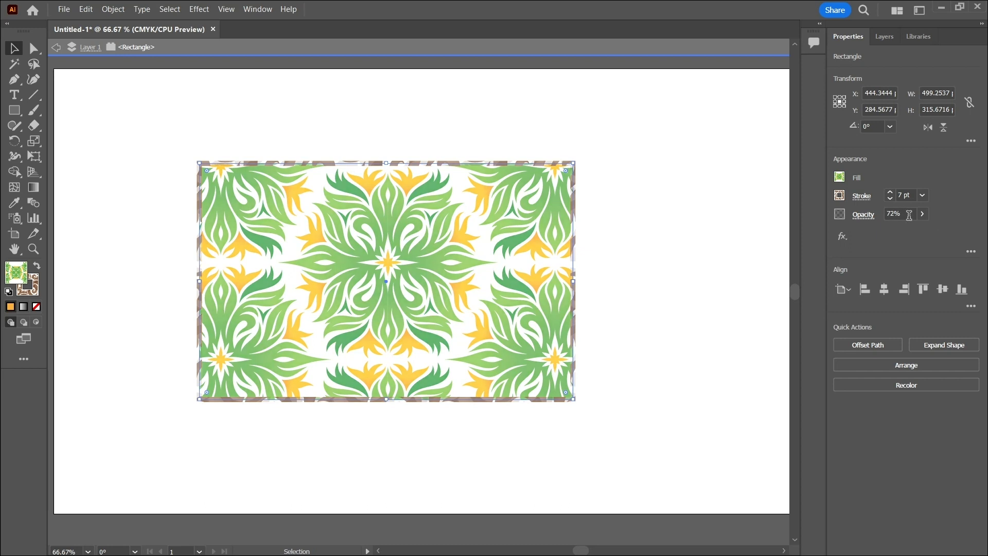
pyautogui.scroll(-6, 910, 216)
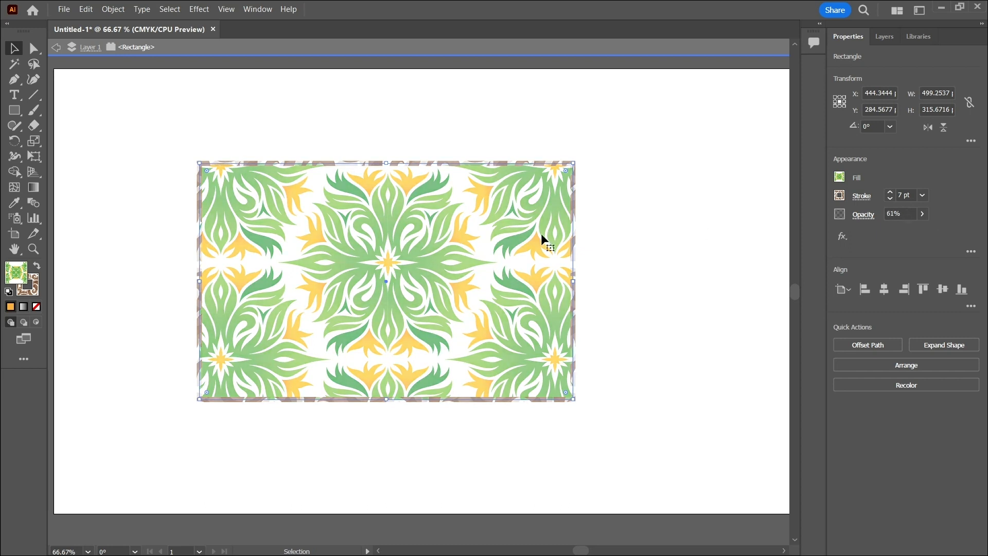
pyautogui.moveTo(486, 243); pyautogui.dragTo(547, 213)
pyautogui.scroll(-20, 902, 215)
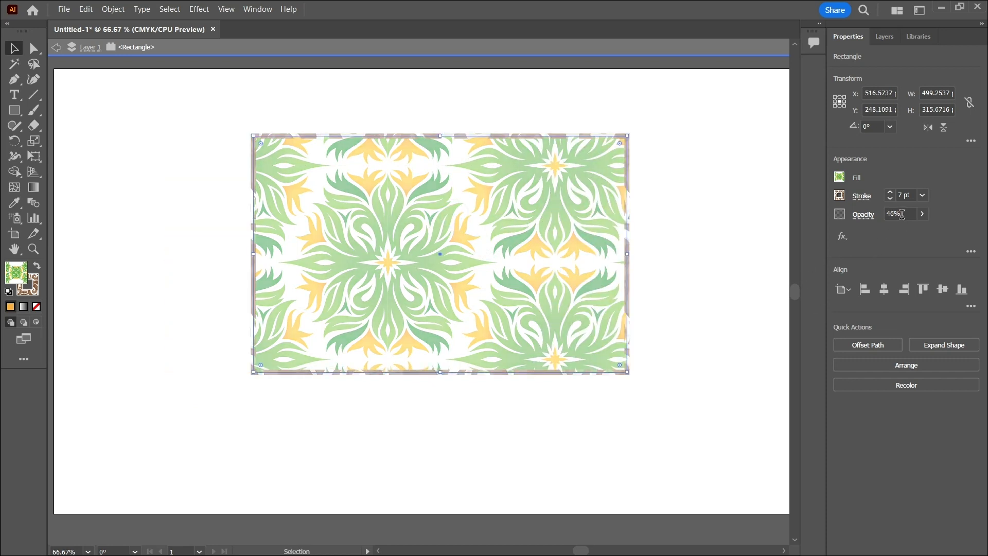
pyautogui.moveTo(421, 242); pyautogui.dragTo(329, 254)
pyautogui.moveTo(479, 379); pyautogui.dragTo(536, 382)
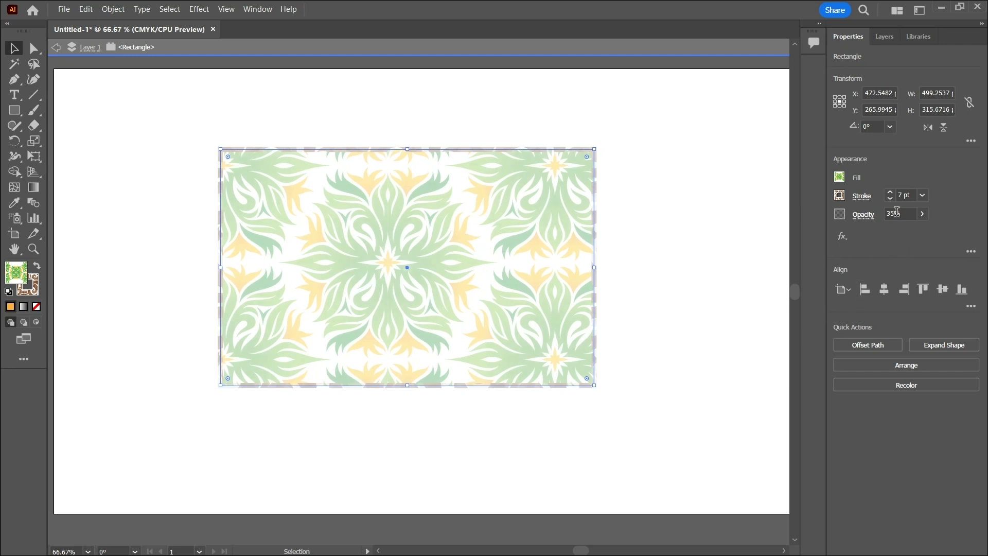
pyautogui.scroll(20, 897, 211)
pyautogui.scroll(-1, 896, 211)
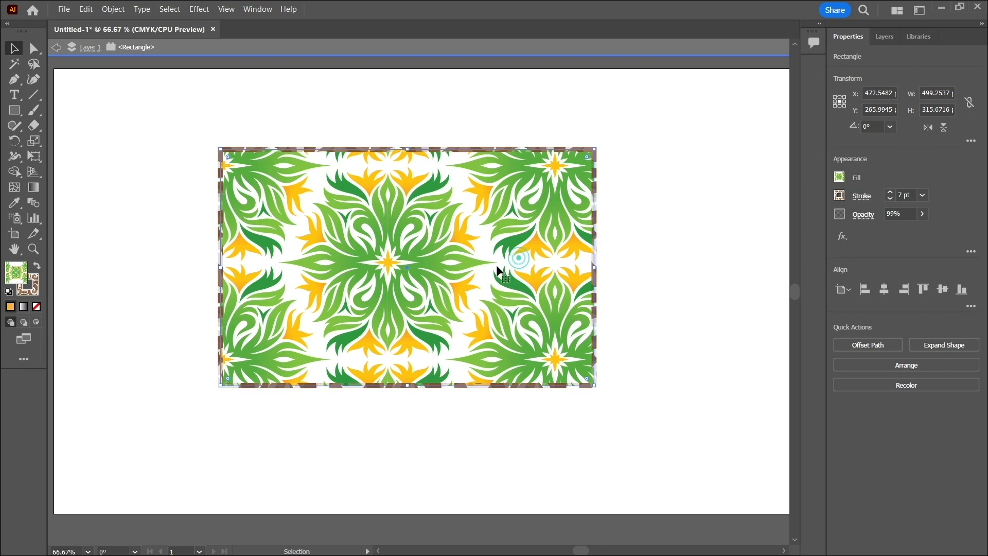
# Shrink the patterned rectangle to a small thumbnail, place it near the artboard's upper-left corner and deselect it
pyautogui.moveTo(473, 272); pyautogui.dragTo(405, 288)
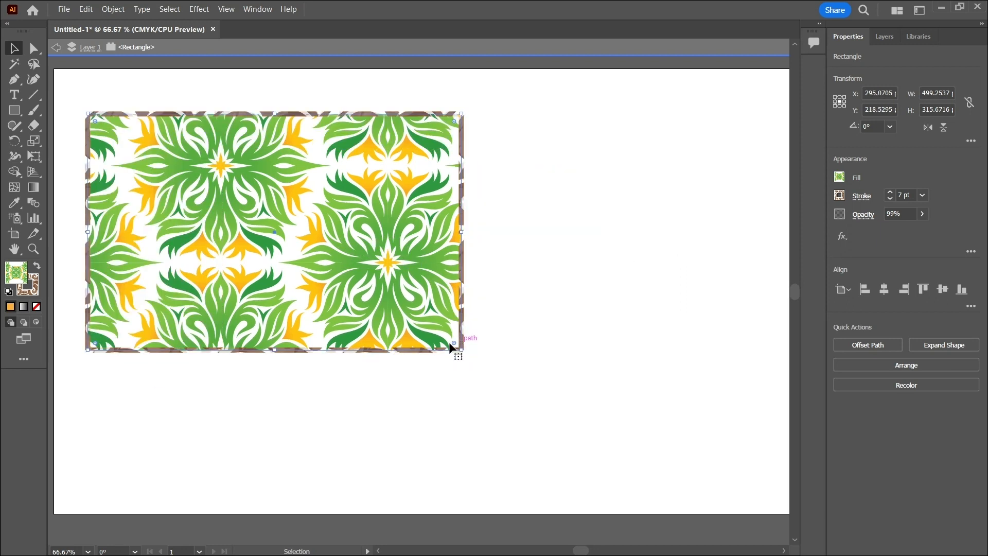
pyautogui.moveTo(462, 352); pyautogui.dragTo(118, 116)
pyautogui.click(220, 131)
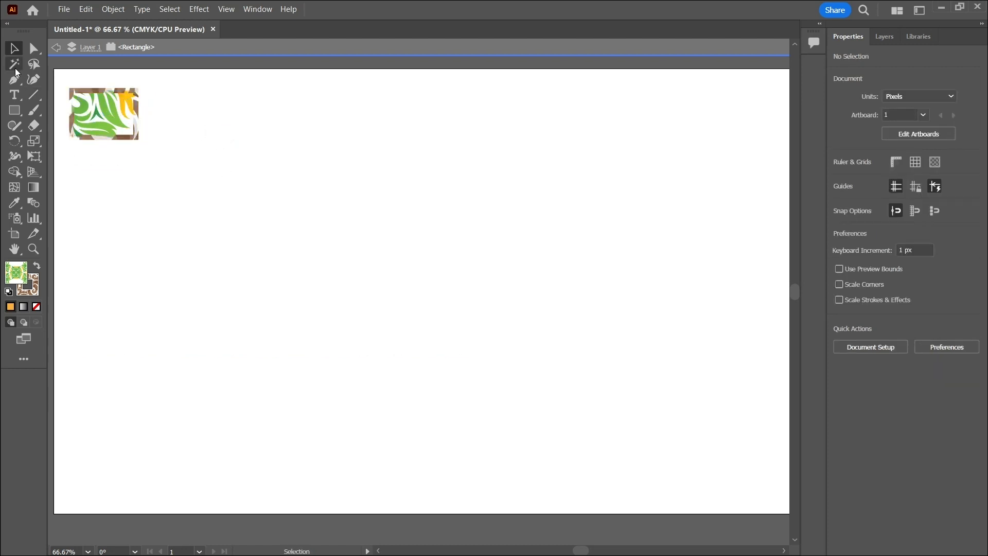
# Draw a rounded rectangle about 272 px wide and 151 px high near the artboard's middle and fill it white
pyautogui.click(15, 111)
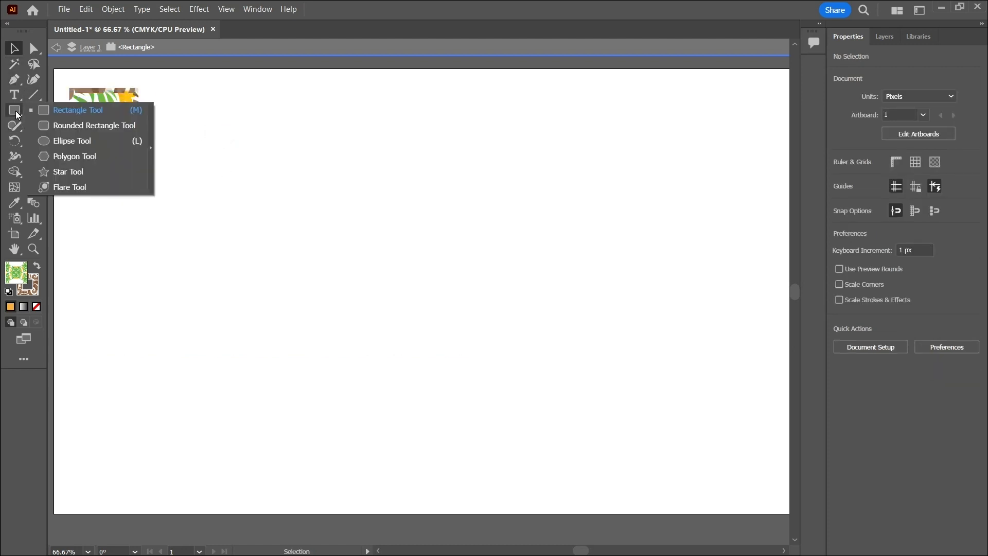
pyautogui.click(58, 127)
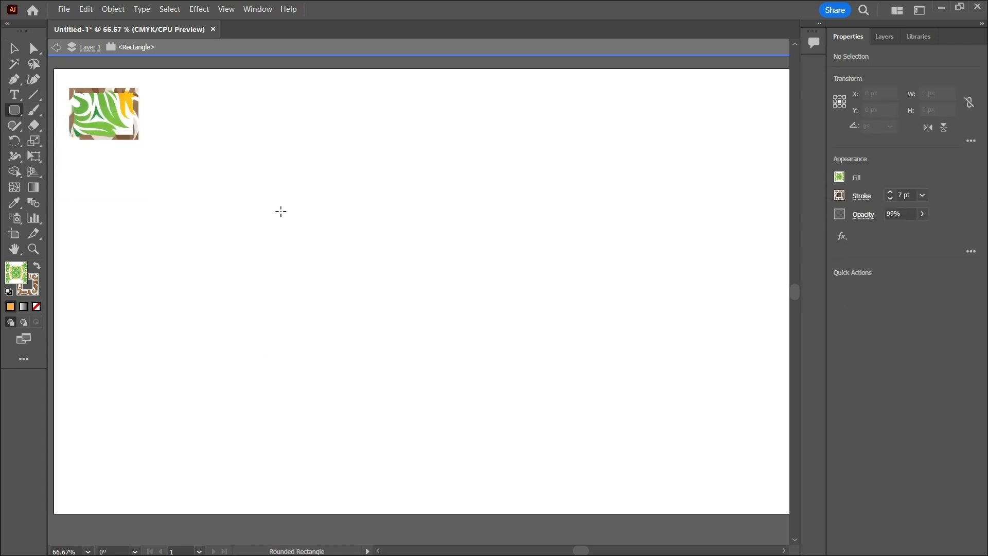
pyautogui.moveTo(281, 211); pyautogui.dragTo(485, 323)
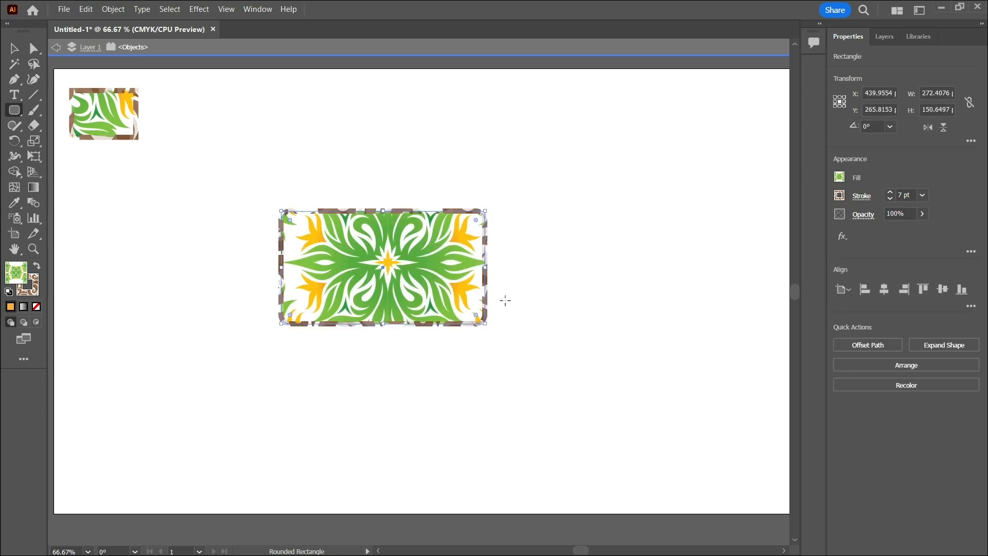
pyautogui.click(840, 177)
pyautogui.click(716, 223)
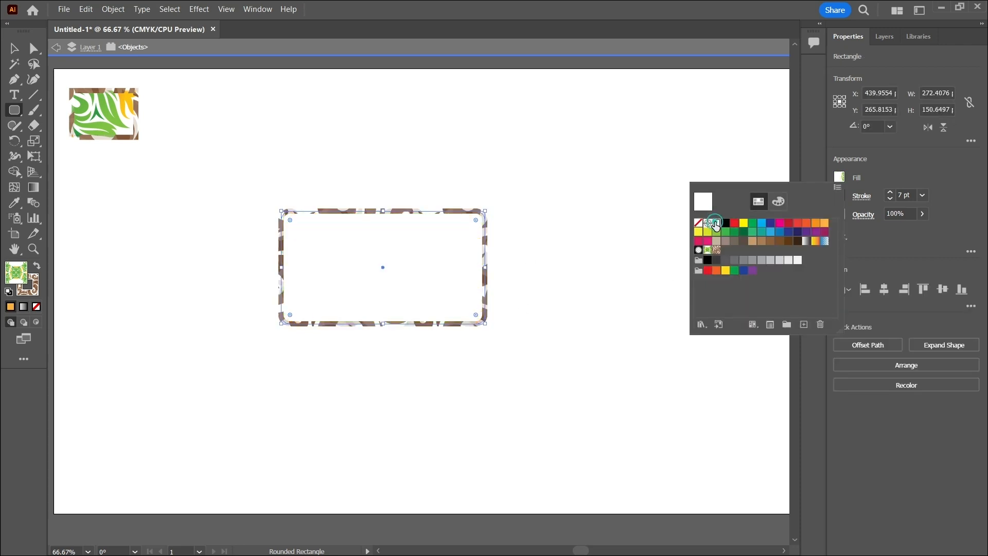
pyautogui.click(873, 163)
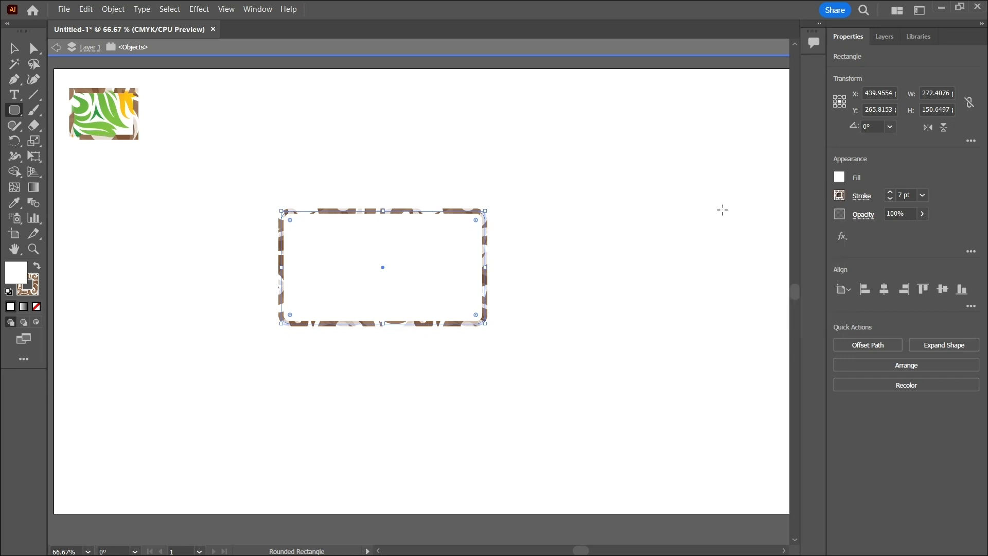
# Move the rounded rectangle to about X 518 px, Y 280 px, and enlarge it from its lower-right corner to about 478 by 327 px
pyautogui.click(14, 48)
pyautogui.moveTo(381, 245); pyautogui.dragTo(434, 250)
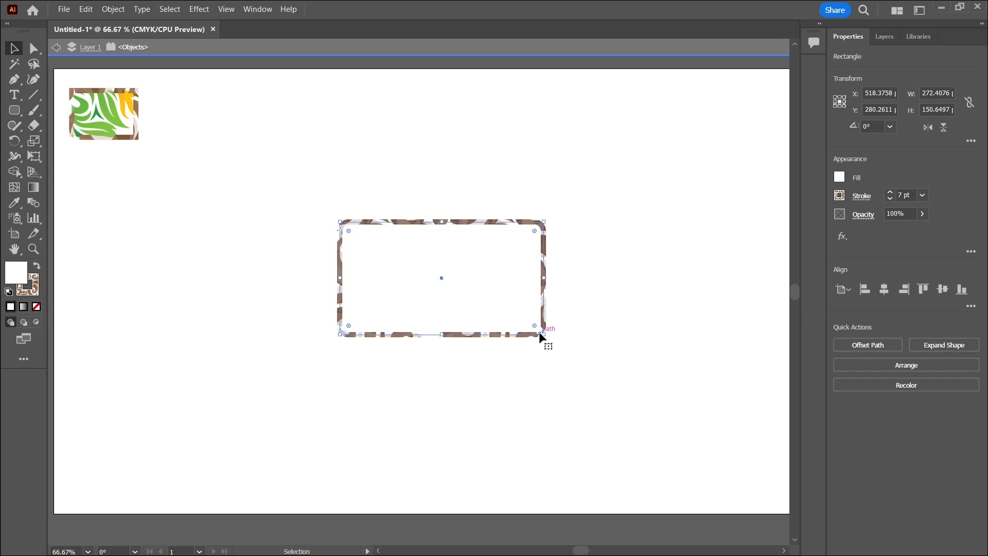
pyautogui.moveTo(541, 336); pyautogui.dragTo(698, 467)
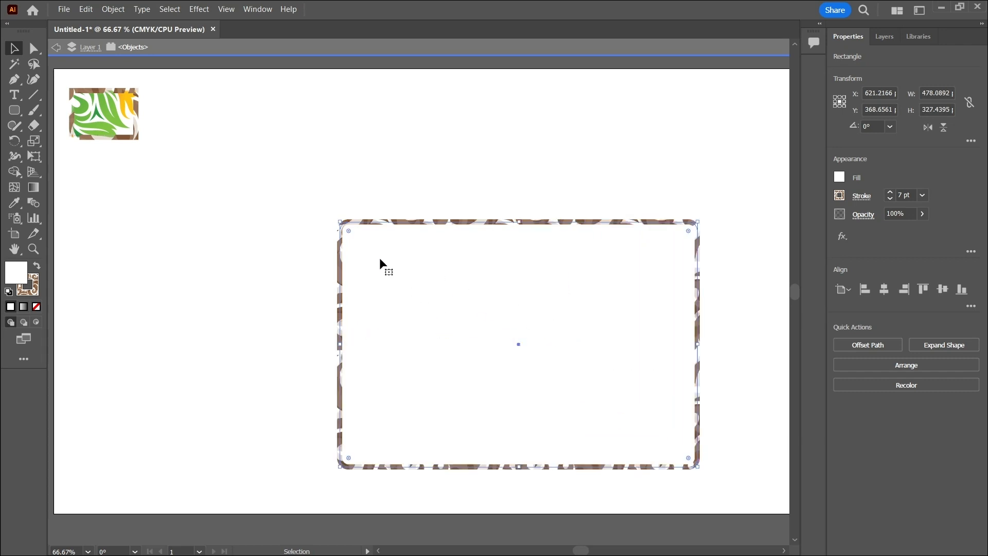
# Examine the rounded rectangle's upper-left corner and its corner widget up close, and return to a view of the whole shape
pyautogui.click(33, 249)
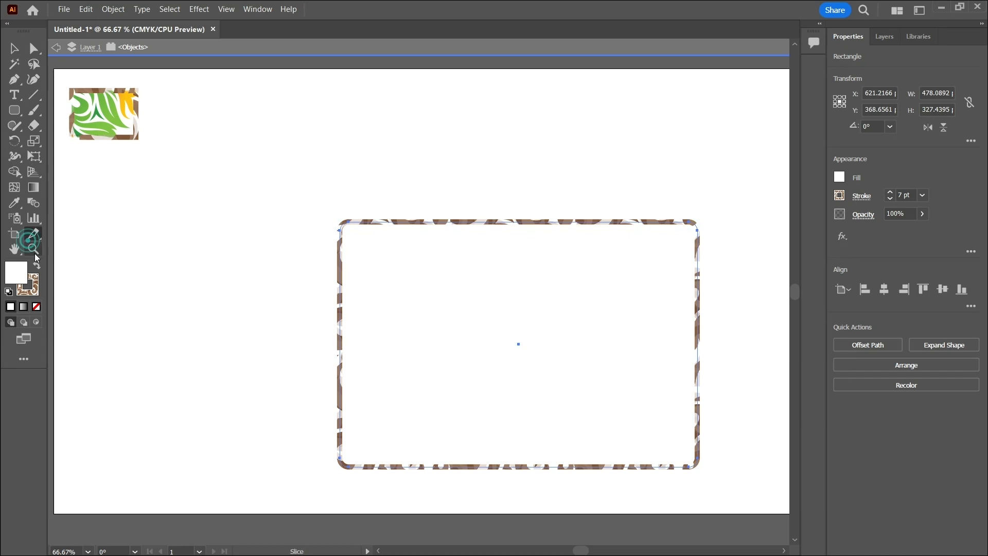
pyautogui.click(358, 235)
pyautogui.click(357, 235)
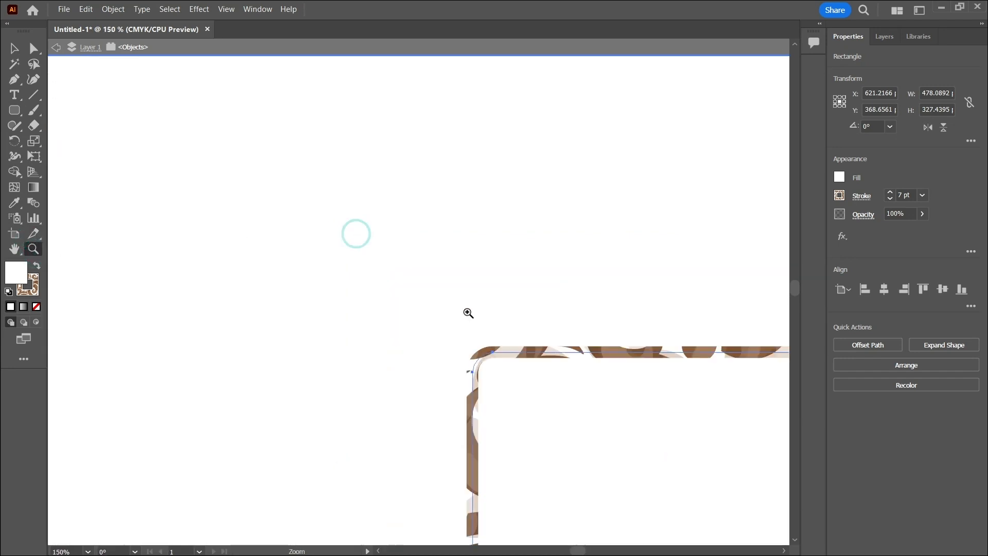
pyautogui.scroll(-2, 485, 317)
pyautogui.scroll(-2, 487, 316)
pyautogui.hscroll(1, 477, 284)
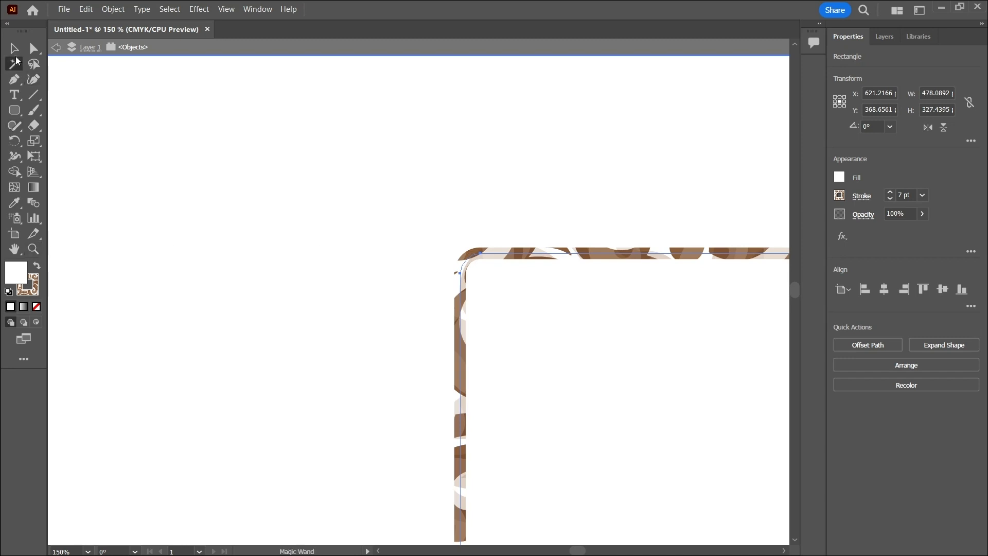
pyautogui.click(14, 48)
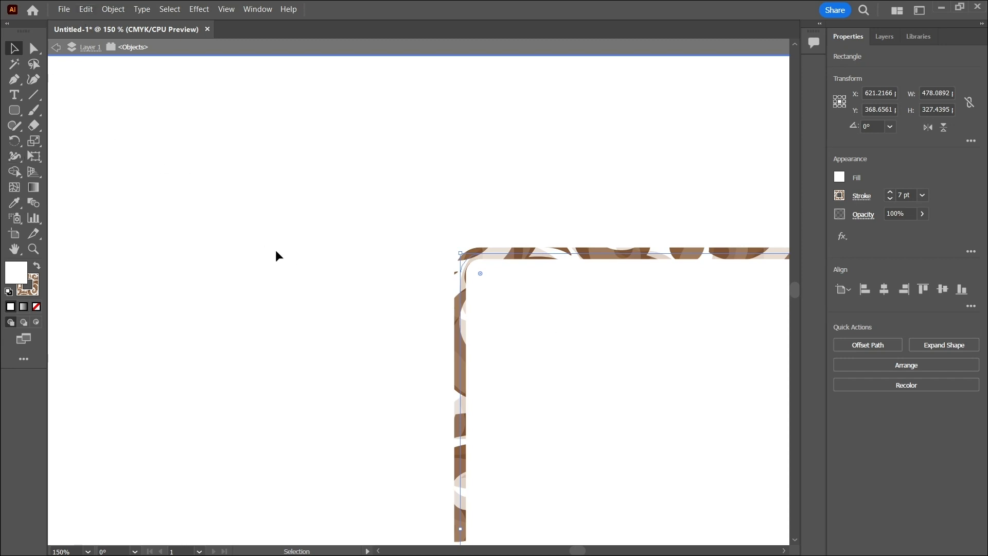
pyautogui.press('a')
pyautogui.hotkey('ctrl', '-')
pyautogui.hotkey('ctrl', '-')
pyautogui.hotkey('ctrl', '-')
pyautogui.hotkey('ctrl', '-')
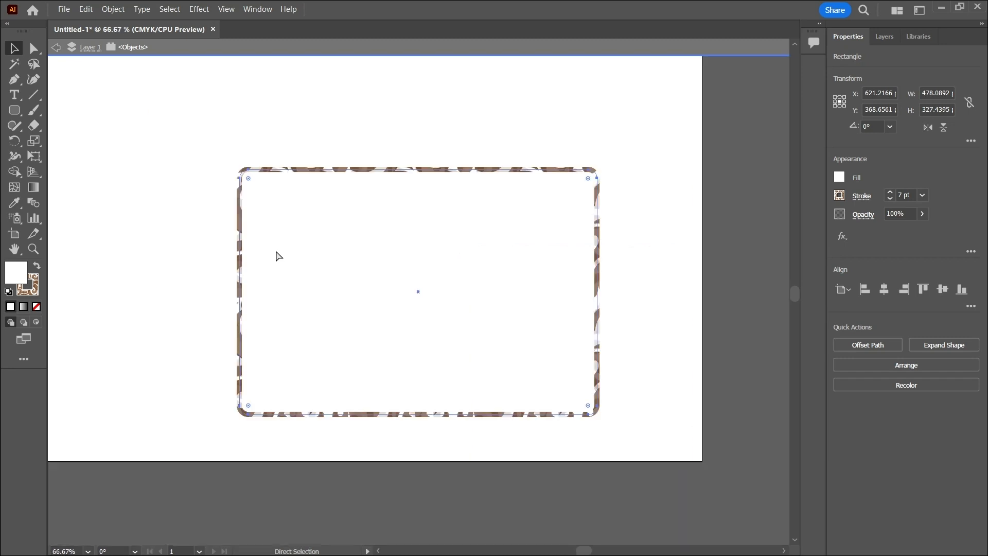
pyautogui.hscroll(-5, 384, 256)
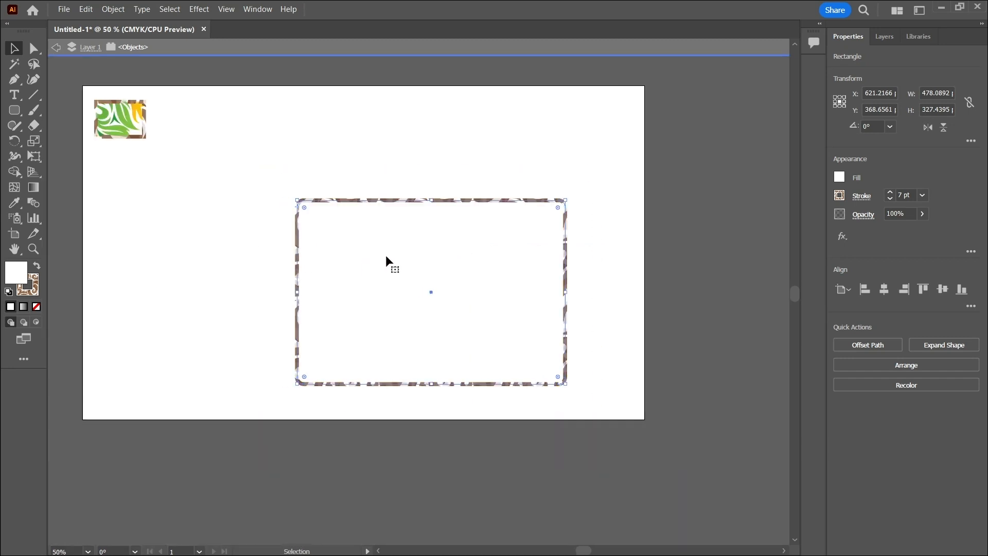
pyautogui.scroll(5, 396, 256)
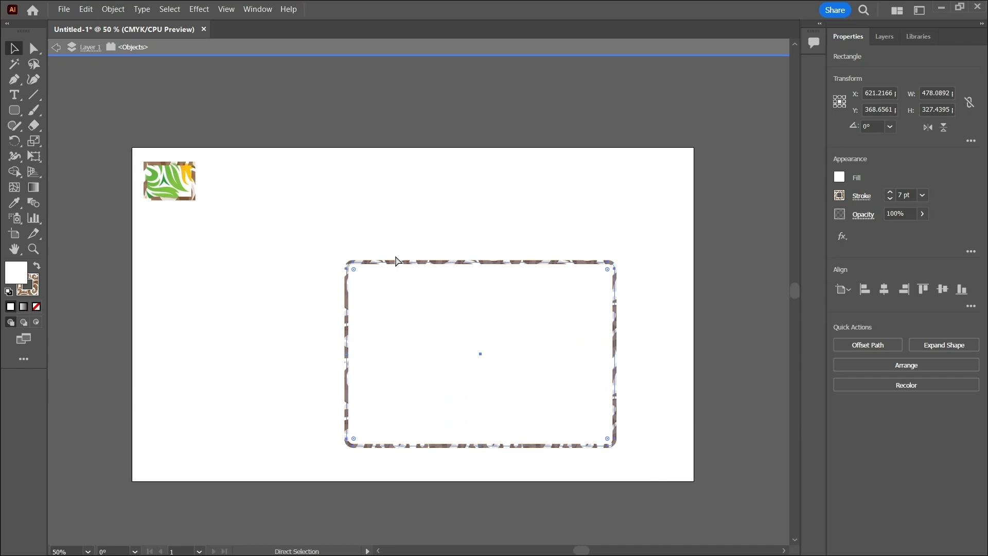
pyautogui.hotkey('ctrl', '+')
pyautogui.scroll(1, 394, 255)
pyautogui.hscroll(-1, 388, 260)
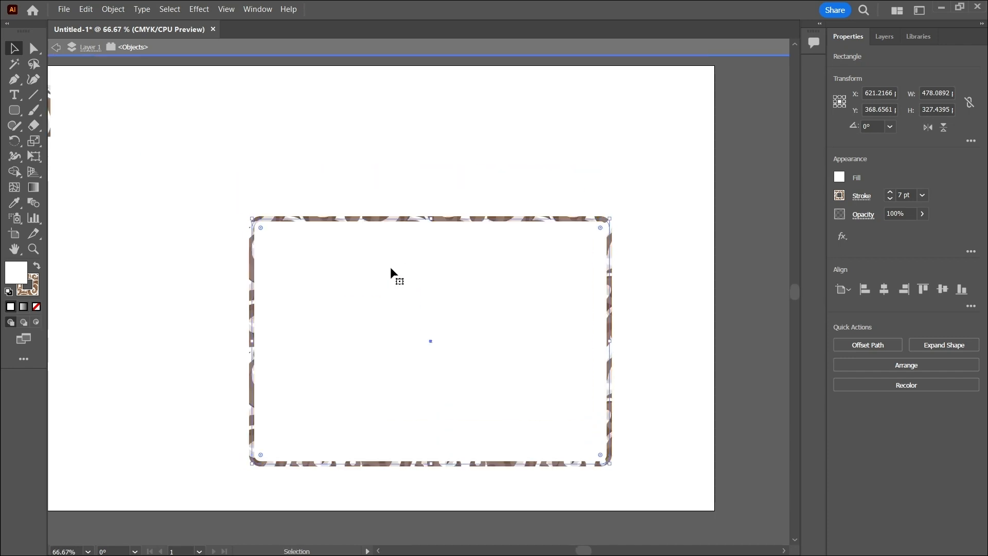
pyautogui.scroll(-1, 390, 267)
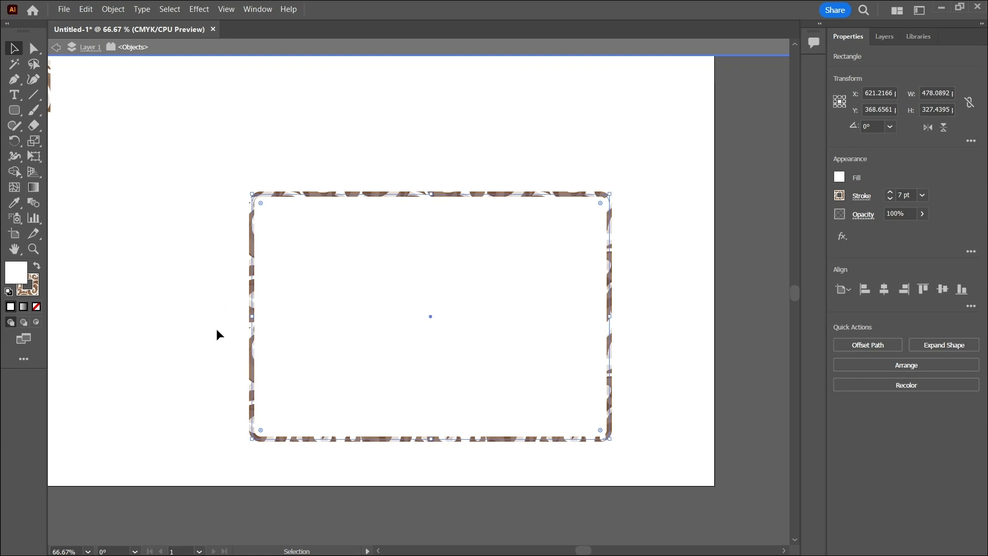
# Square off the rectangle's corners, try other corner styles in the corner settings, and confirm Round with a 0 px radius and Relative rounding
pyautogui.click(34, 52)
pyautogui.moveTo(261, 203); pyautogui.dragTo(201, 148)
pyautogui.doubleClick(260, 204)
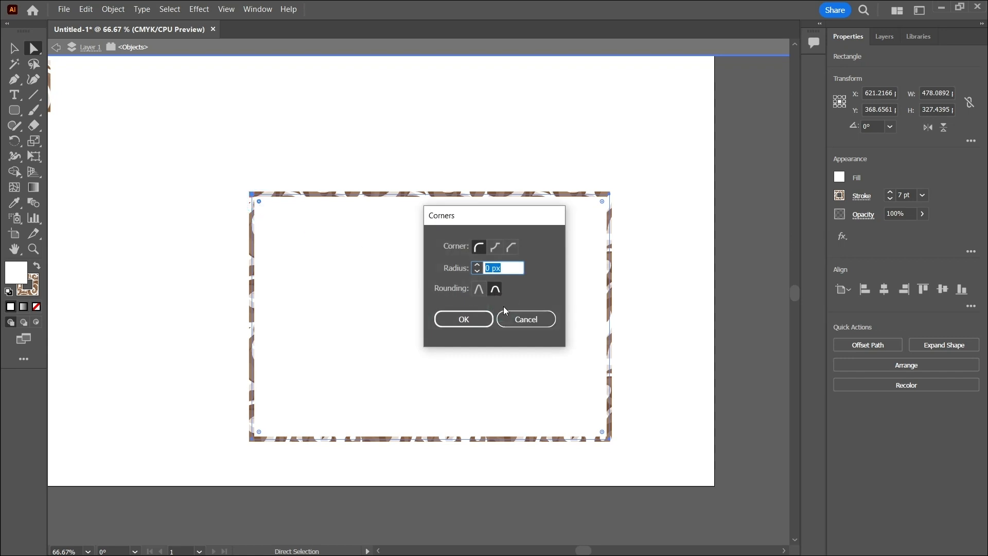
pyautogui.click(495, 289)
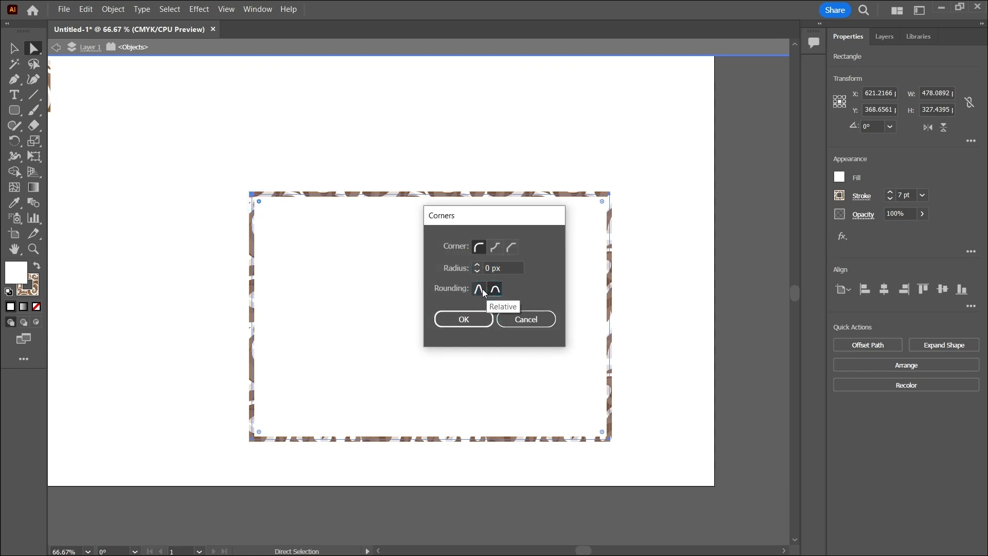
pyautogui.click(513, 248)
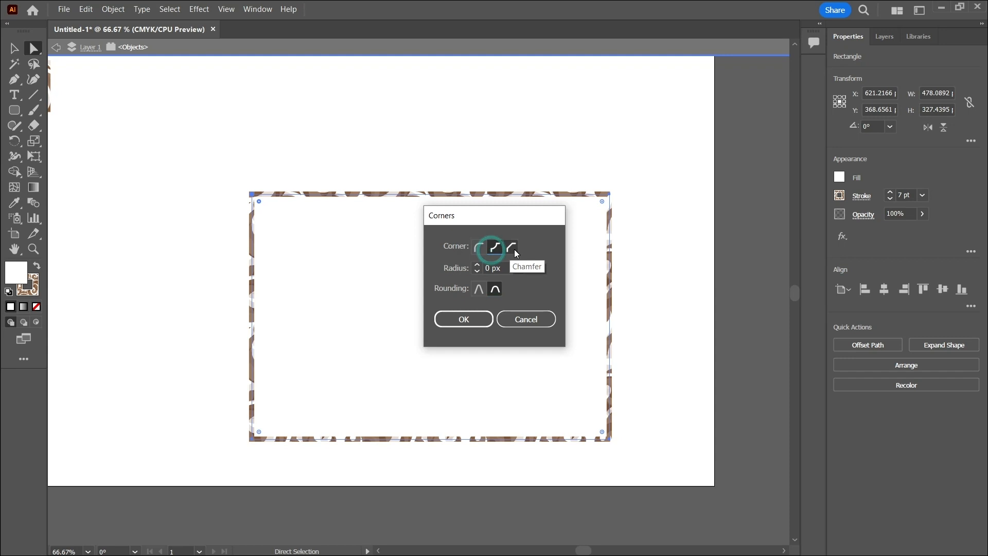
pyautogui.click(479, 249)
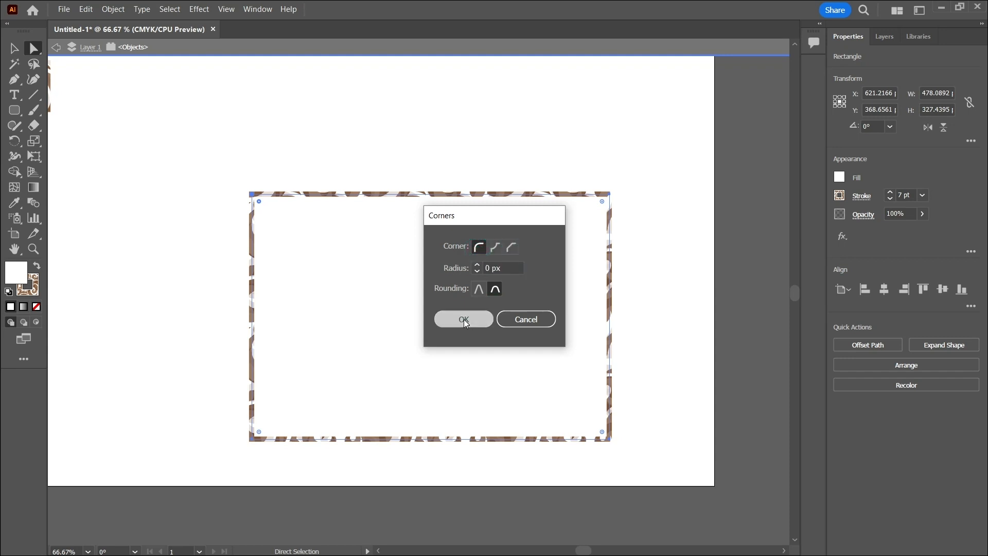
pyautogui.click(465, 319)
# Round only the upper-left corner strongly and distort the outline by moving its other anchors, the lower-right one to about X 735 px, Y 92 px
pyautogui.moveTo(259, 201); pyautogui.dragTo(335, 278)
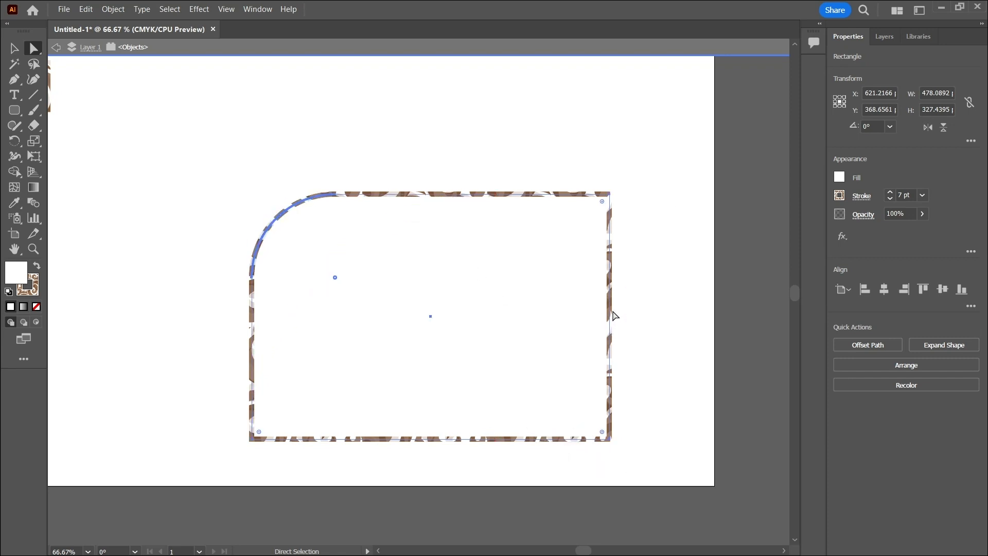
pyautogui.click(610, 195)
pyautogui.moveTo(610, 196); pyautogui.dragTo(335, 381)
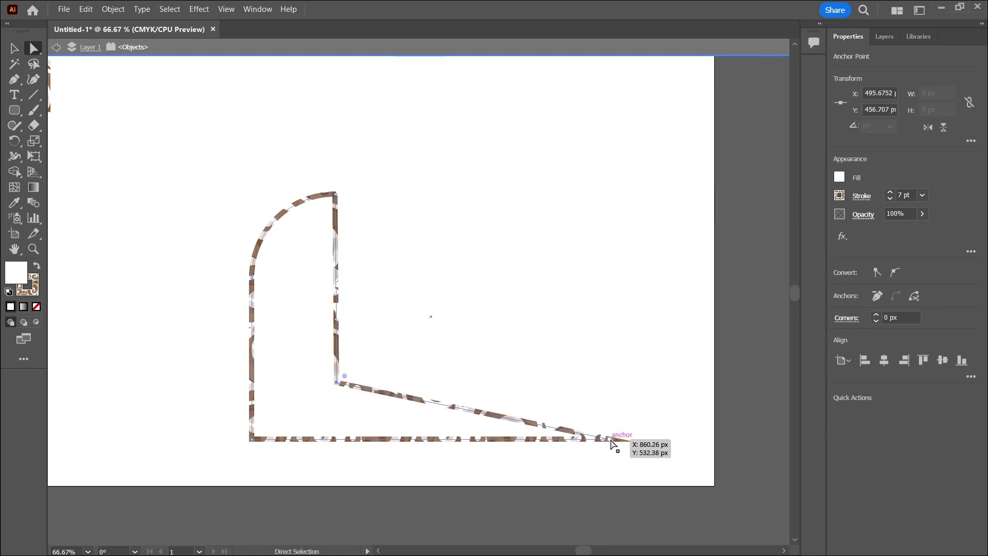
pyautogui.moveTo(610, 440); pyautogui.dragTo(515, 109)
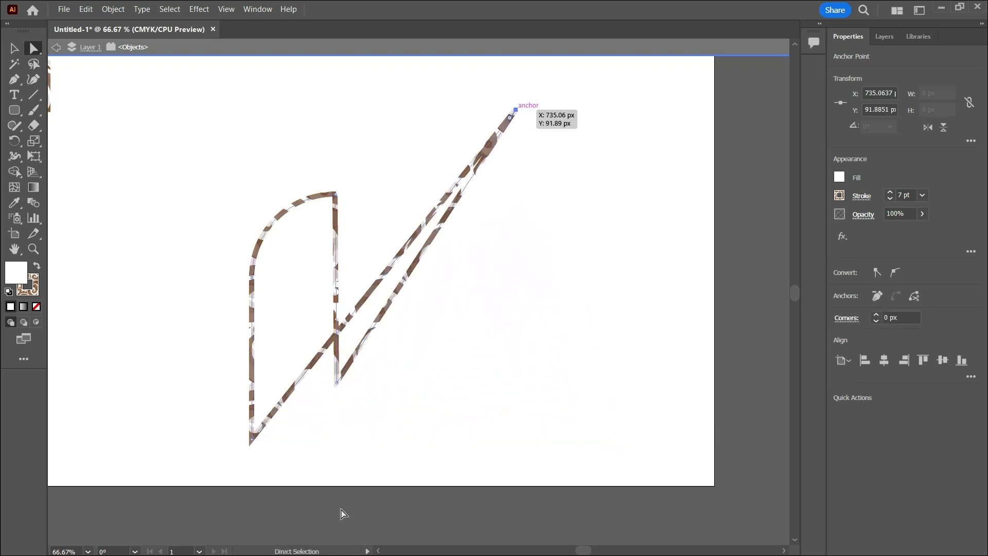
pyautogui.moveTo(336, 195); pyautogui.dragTo(509, 239)
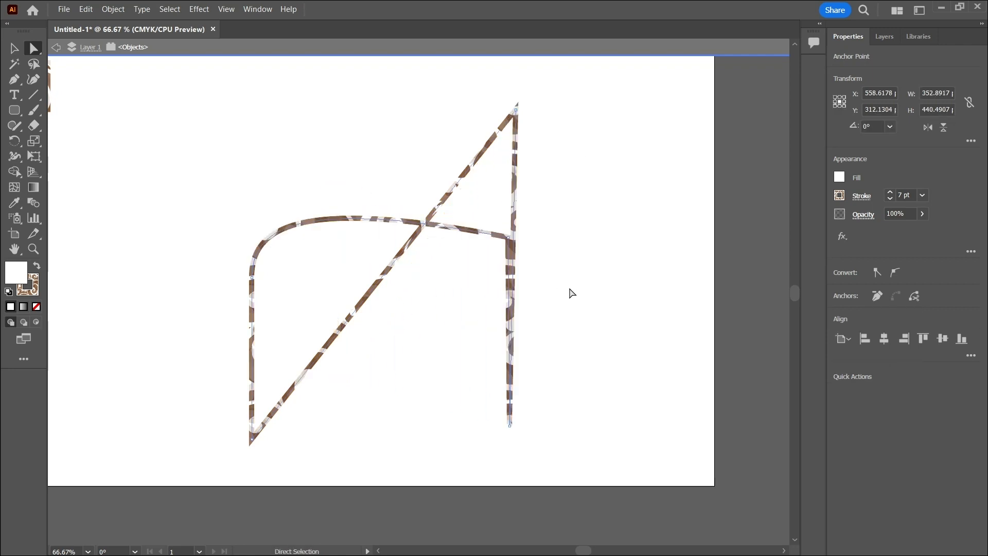
# Distort the shape by moving its lower right tip outward, its lower-left anchor to the upper left, and the curve's end anchor to the bottom
pyautogui.moveTo(510, 425); pyautogui.dragTo(619, 308)
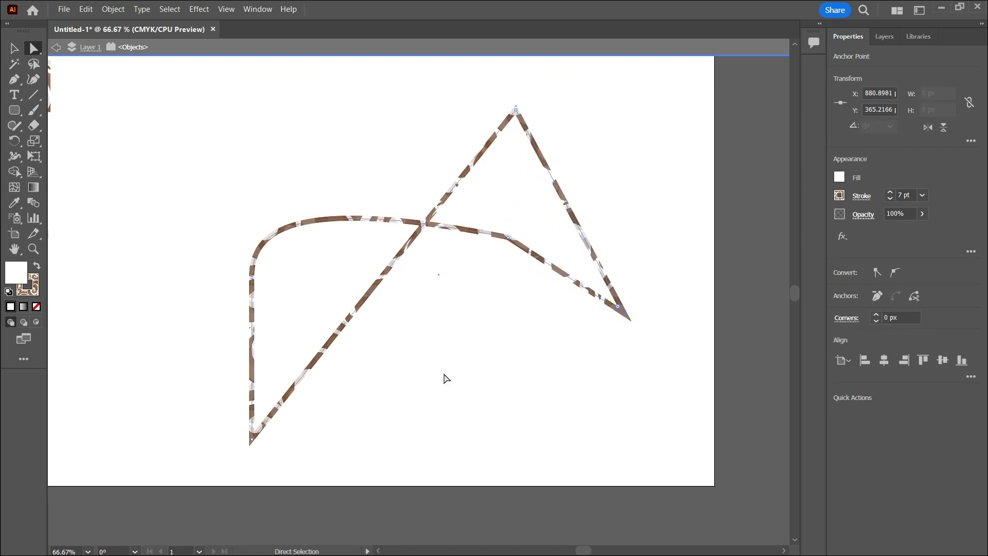
pyautogui.moveTo(253, 438); pyautogui.dragTo(232, 114)
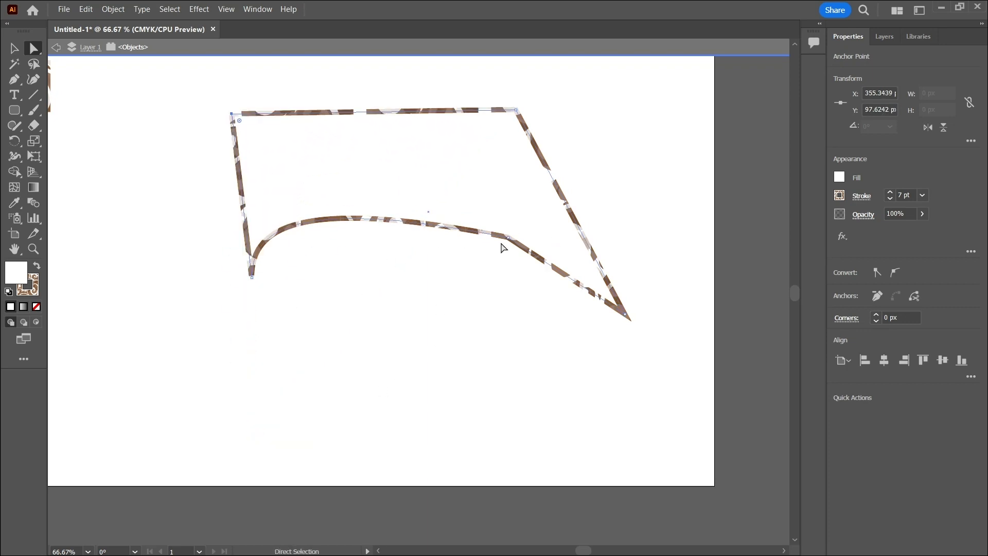
pyautogui.moveTo(508, 238); pyautogui.dragTo(365, 414)
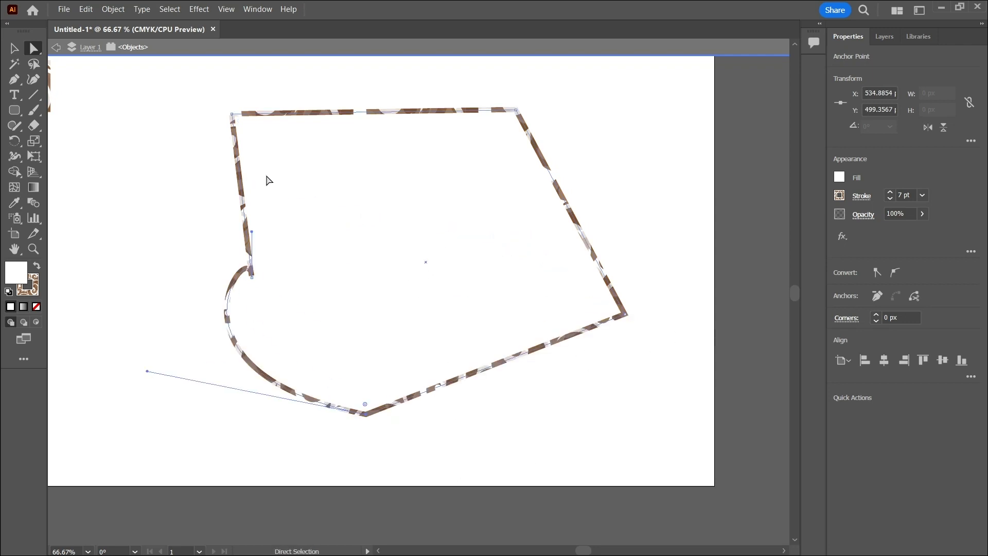
# Delete the distorted rounded rectangle completely
pyautogui.press('Delete')
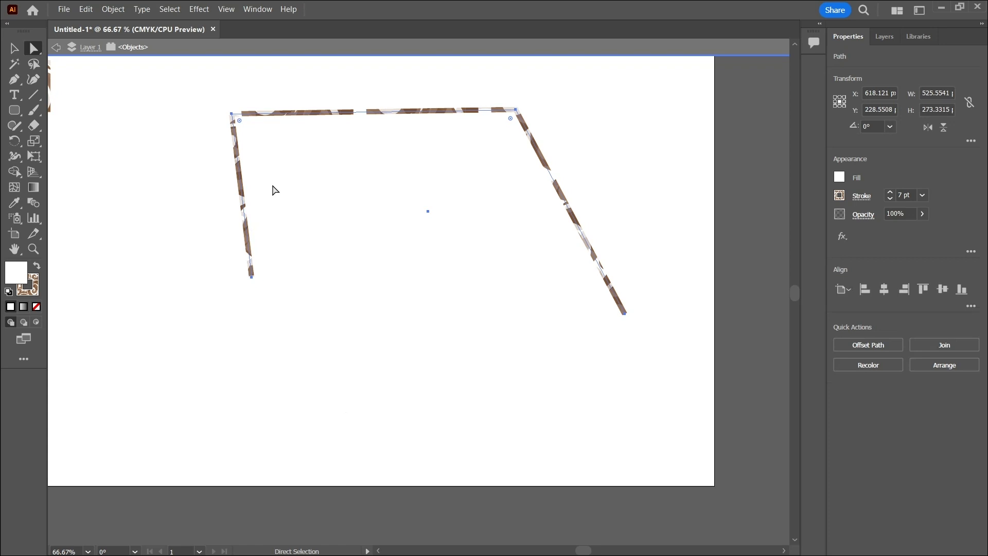
pyautogui.press('Delete')
# Draw a circle about 331 px across with the Ellipse tool and set its stroke color to black
pyautogui.hscroll(-7, 172, 168)
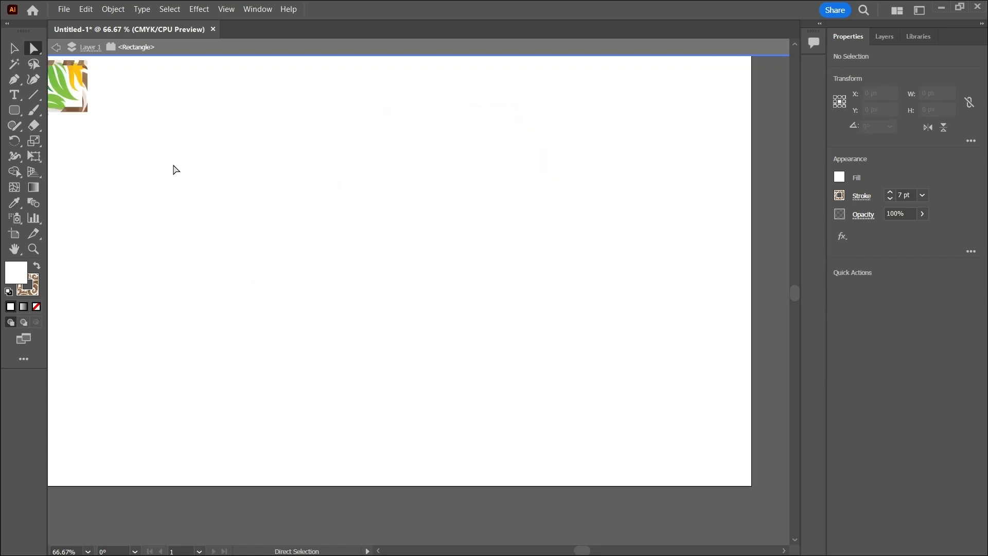
pyautogui.scroll(4, 185, 174)
pyautogui.click(20, 112)
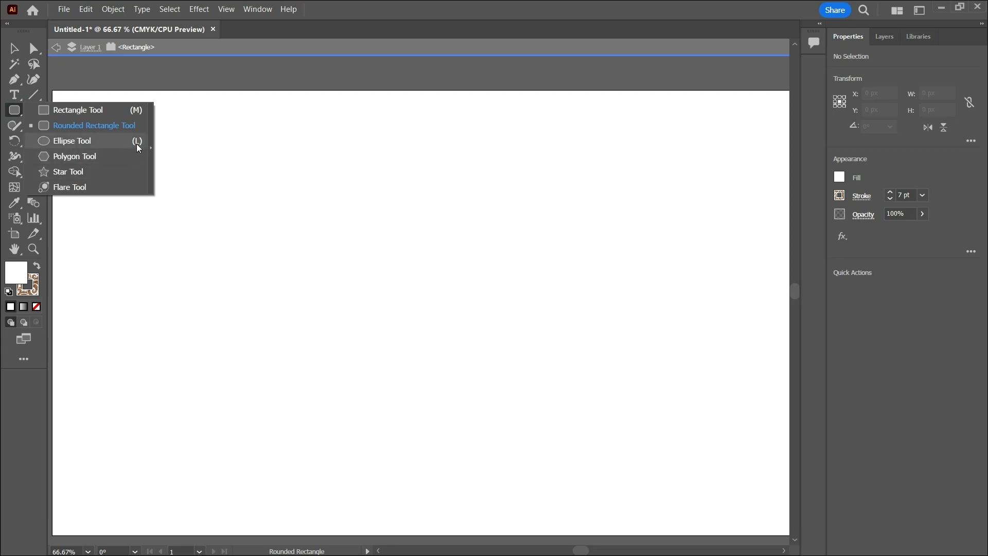
pyautogui.click(140, 145)
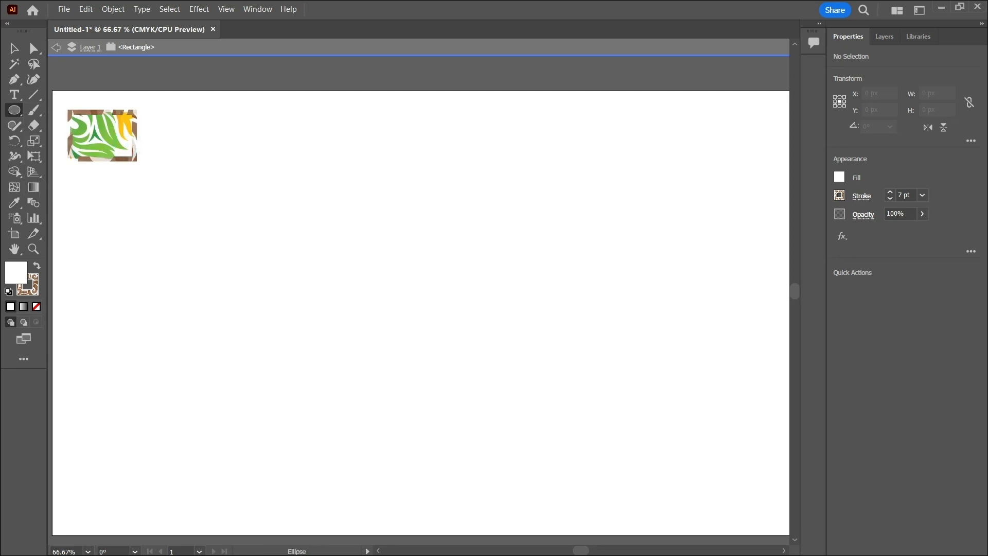
pyautogui.moveTo(286, 199)
pyautogui.mouseDown()
pyautogui.moveTo(554, 386)
pyautogui.moveTo(534, 446)
pyautogui.mouseUp()
pyautogui.click(839, 178)
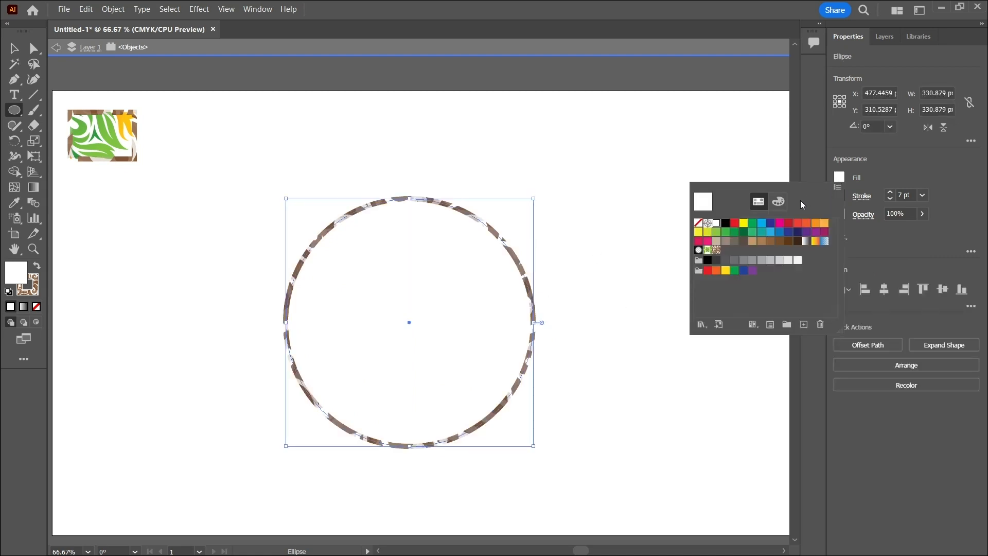
pyautogui.click(843, 196)
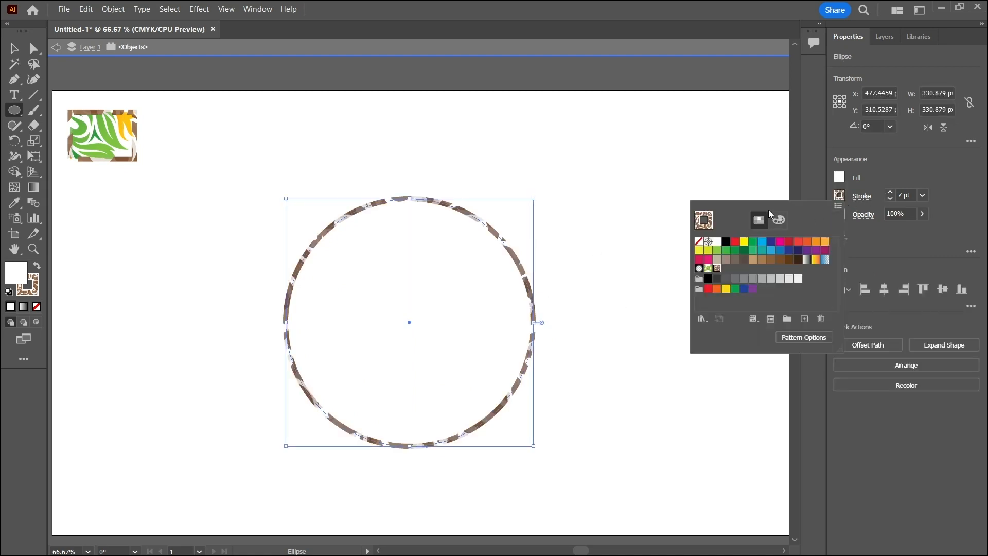
pyautogui.click(726, 241)
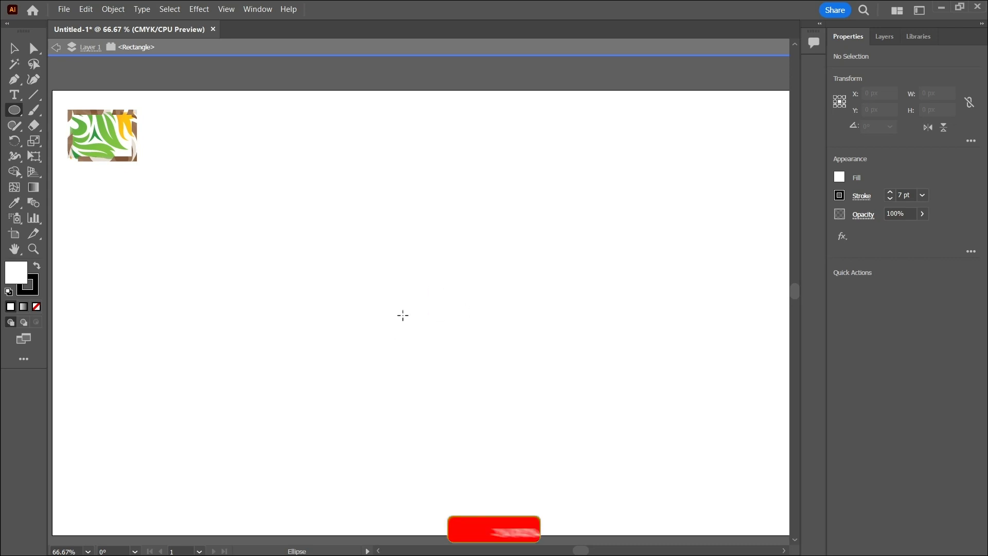
# Draw a circle about 162 px across near the artboard's middle and a flat ellipse about 301 by 68 px to its left
pyautogui.press('ctrl')
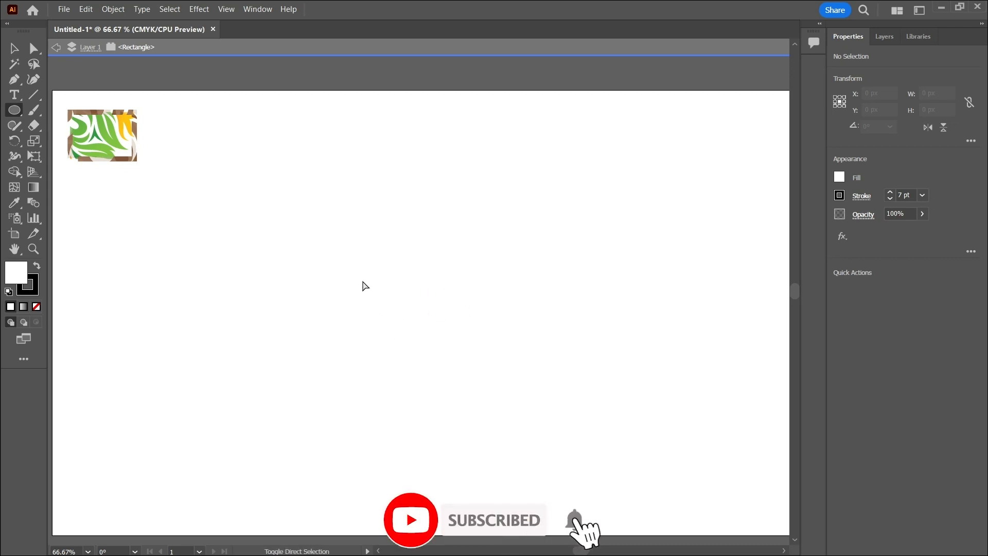
pyautogui.moveTo(331, 254); pyautogui.dragTo(509, 316)
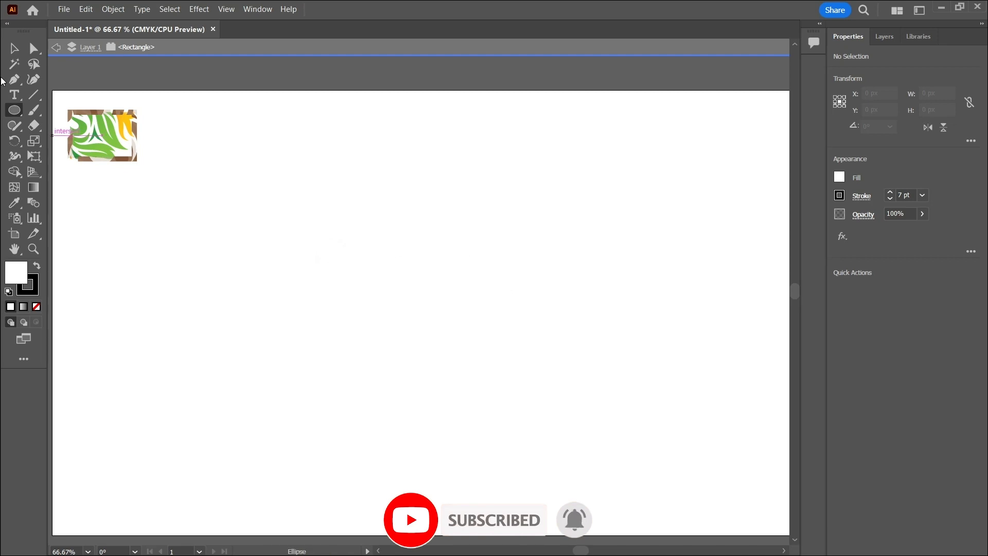
pyautogui.moveTo(375, 238)
pyautogui.mouseDown()
pyautogui.moveTo(581, 350)
pyautogui.moveTo(480, 291)
pyautogui.moveTo(507, 283)
pyautogui.moveTo(602, 357)
pyautogui.moveTo(547, 309)
pyautogui.moveTo(555, 298)
pyautogui.moveTo(647, 322)
pyautogui.moveTo(505, 283)
pyautogui.moveTo(646, 305)
pyautogui.moveTo(511, 266)
pyautogui.moveTo(569, 277)
pyautogui.moveTo(495, 268)
pyautogui.mouseUp()
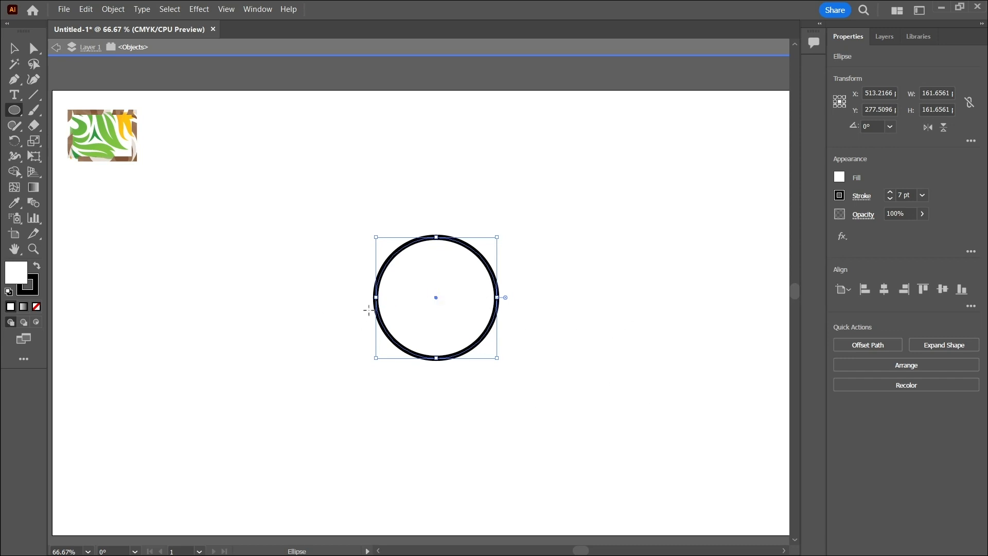
pyautogui.click(119, 247)
pyautogui.moveTo(119, 247); pyautogui.dragTo(344, 297)
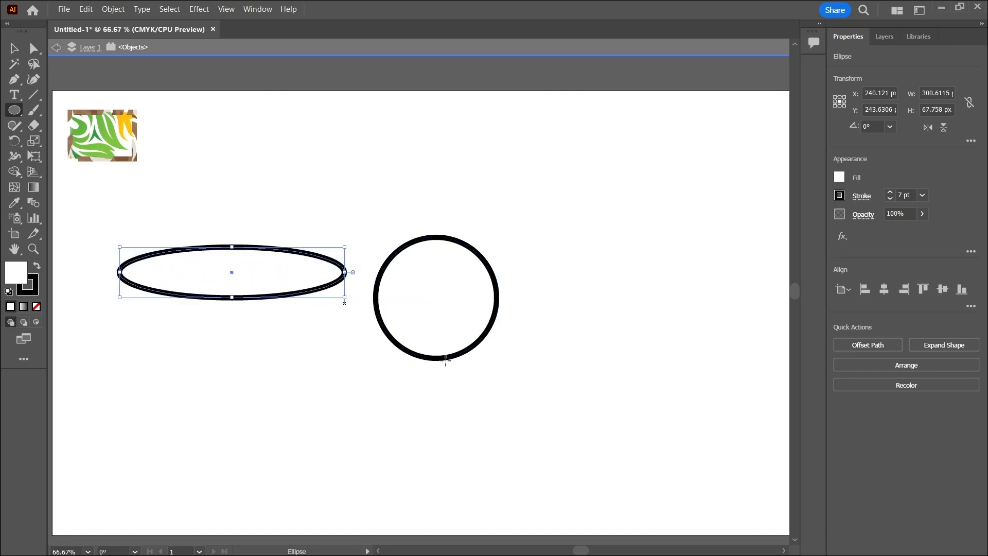
# Center the flat ellipse above the circle, raise its top and bottom anchors, and stretch its right anchor far outward
pyautogui.press('v')
pyautogui.moveTo(282, 249)
pyautogui.mouseDown()
pyautogui.moveTo(291, 213)
pyautogui.moveTo(486, 170)
pyautogui.mouseUp()
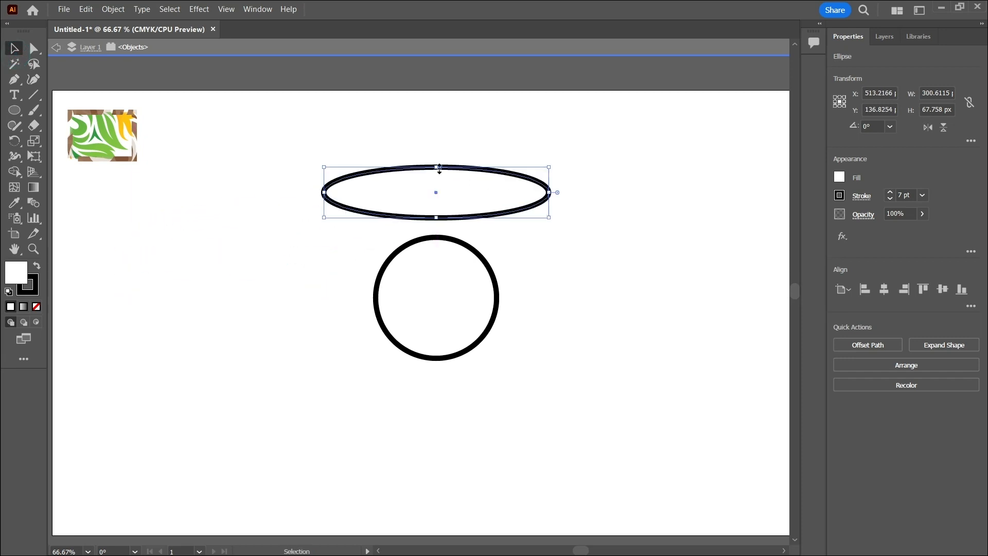
pyautogui.click(34, 48)
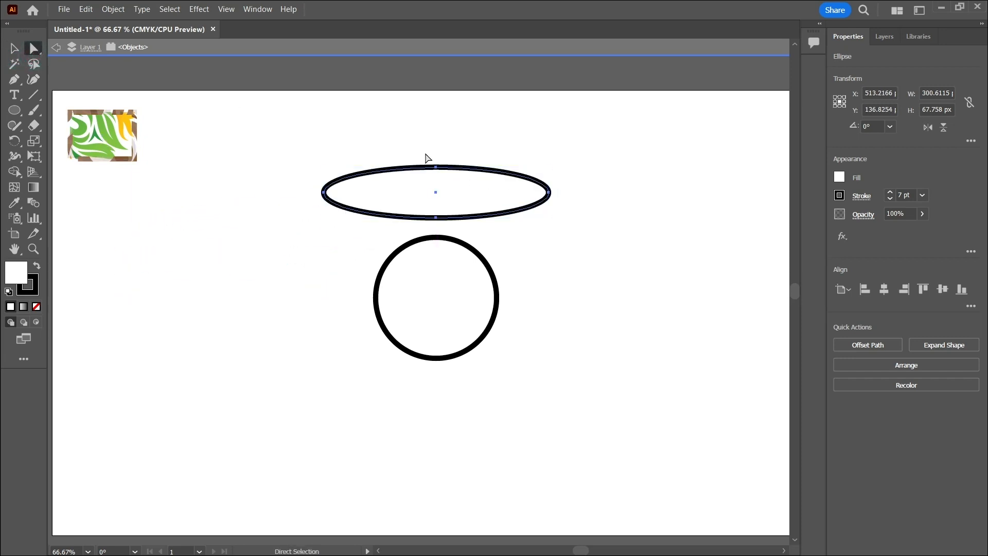
pyautogui.moveTo(437, 169); pyautogui.dragTo(427, 97)
pyautogui.moveTo(433, 189); pyautogui.dragTo(433, 168)
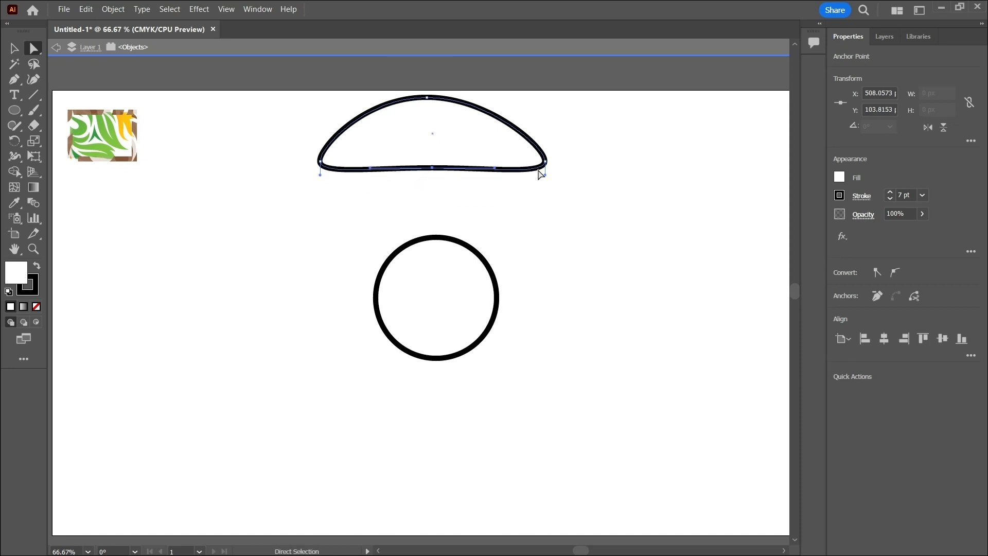
pyautogui.click(546, 162)
pyautogui.moveTo(548, 162); pyautogui.dragTo(722, 156)
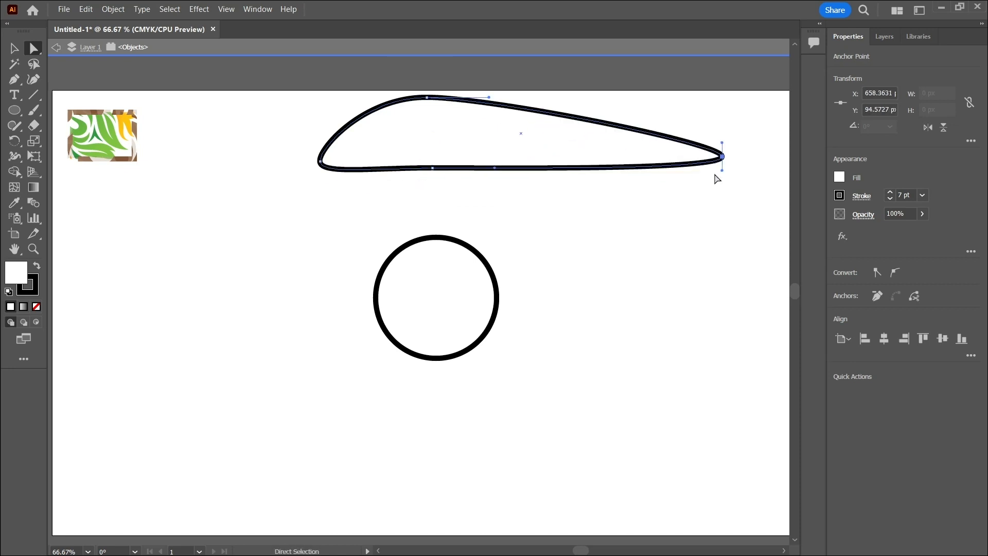
# Move the circle to about X 541 px, Y 298 px, and twist its outline using its top and bottom anchors and their direction handles
pyautogui.click(436, 298)
pyautogui.moveTo(436, 297); pyautogui.dragTo(456, 313)
pyautogui.moveTo(455, 254); pyautogui.dragTo(328, 231)
pyautogui.moveTo(450, 387); pyautogui.dragTo(605, 398)
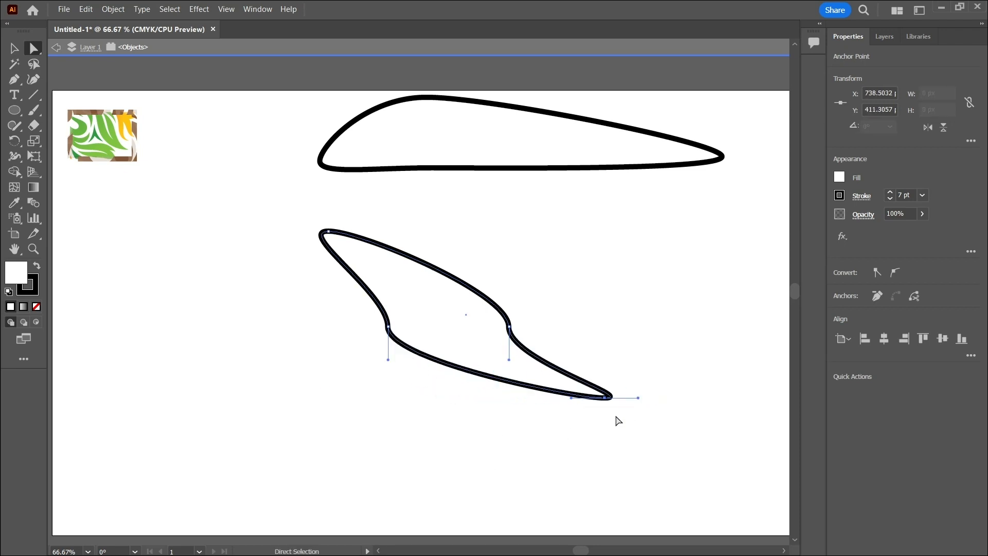
pyautogui.moveTo(639, 398); pyautogui.dragTo(569, 485)
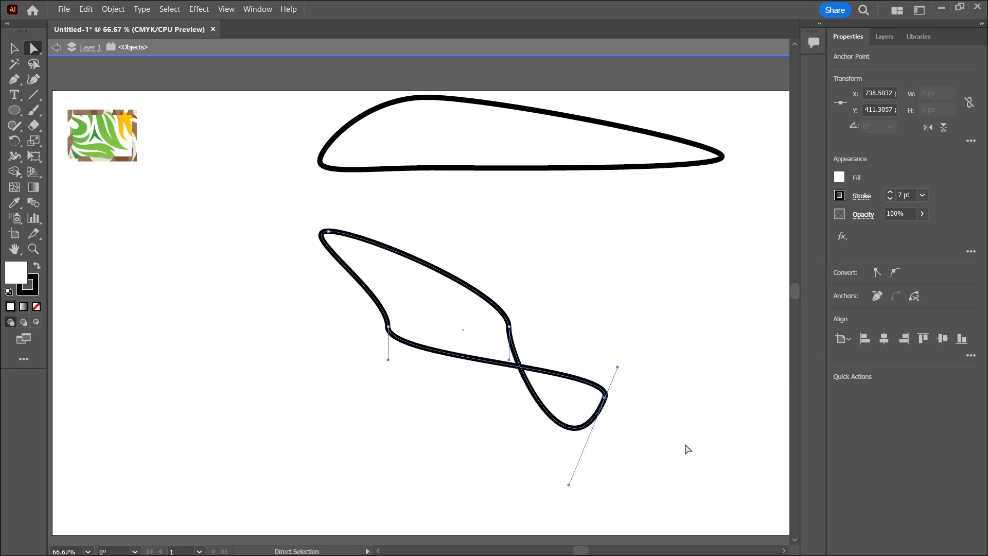
pyautogui.moveTo(328, 231); pyautogui.dragTo(392, 184)
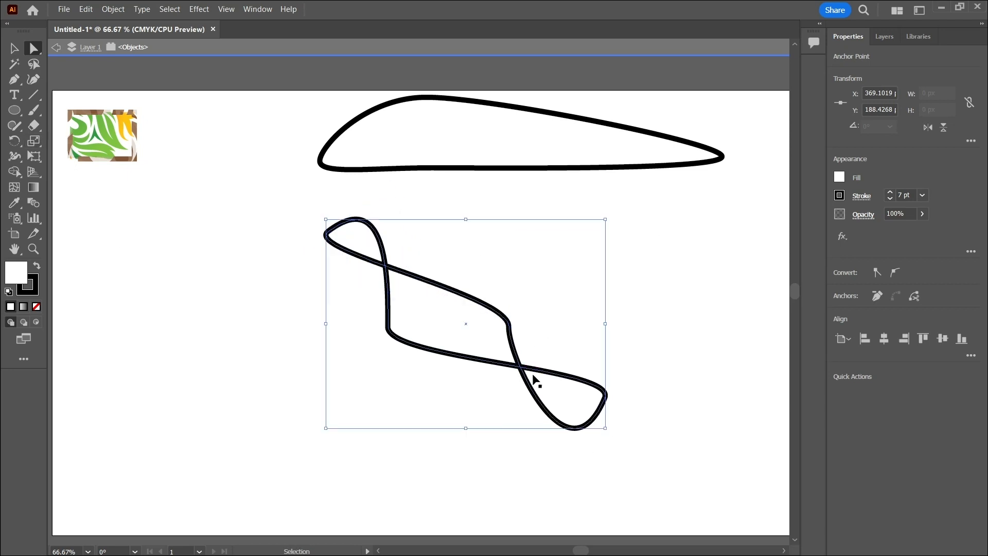
# Undo the anchor and handle changes made to the circle
pyautogui.hotkey('ctrl', 'z')
pyautogui.hotkey('ctrl', 'z')
pyautogui.hotkey('ctrl', 'z')
pyautogui.hotkey('ctrl', 'z')
pyautogui.hotkey('ctrl', 'z')
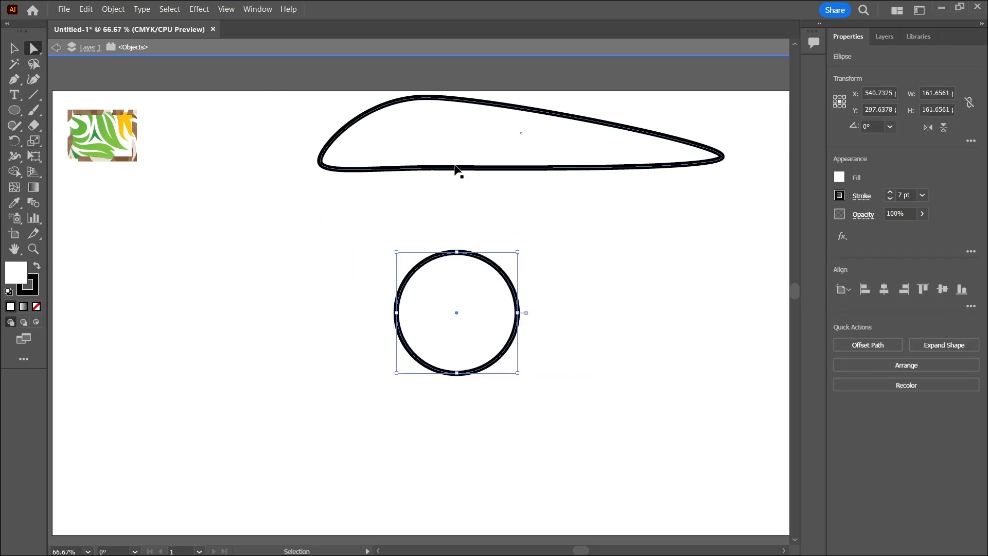
# Delete the lower right segment of the stretched ellipse, and remove the rest of that path
pyautogui.click(452, 177)
pyautogui.click(451, 169)
pyautogui.press('Delete')
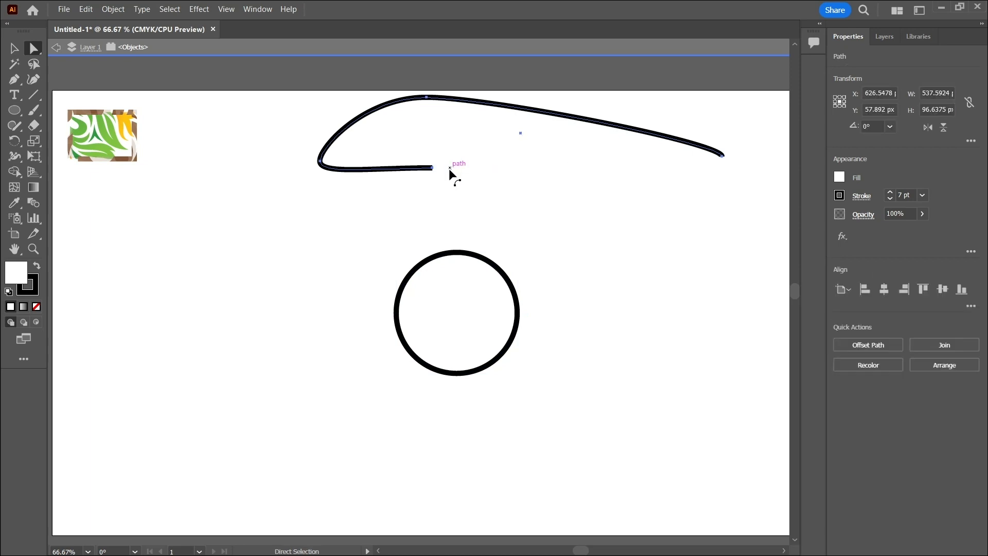
pyautogui.click(14, 48)
pyautogui.click(425, 128)
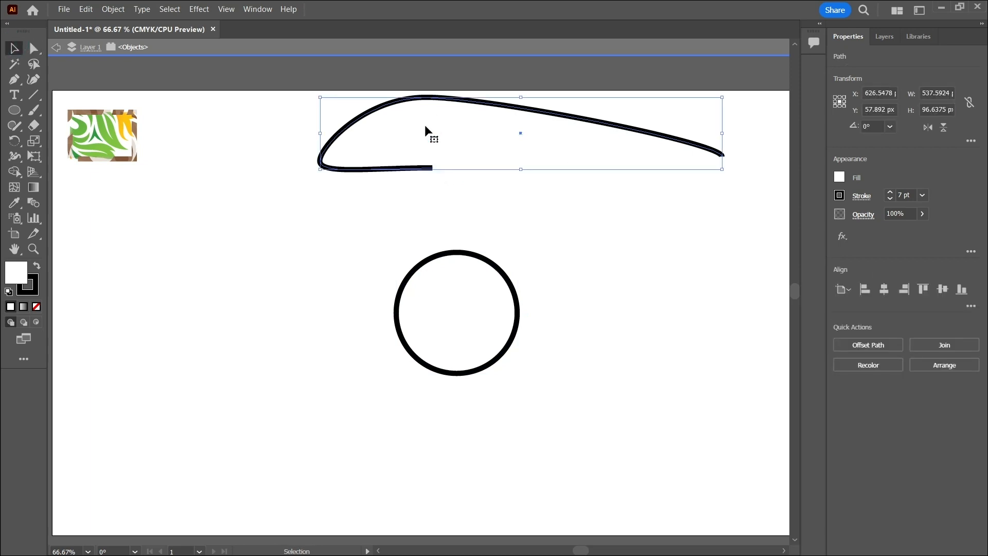
pyautogui.press('Delete')
# Shrink the circle and place it just right of the small patterned rectangle, leaving nothing selected
pyautogui.click(463, 314)
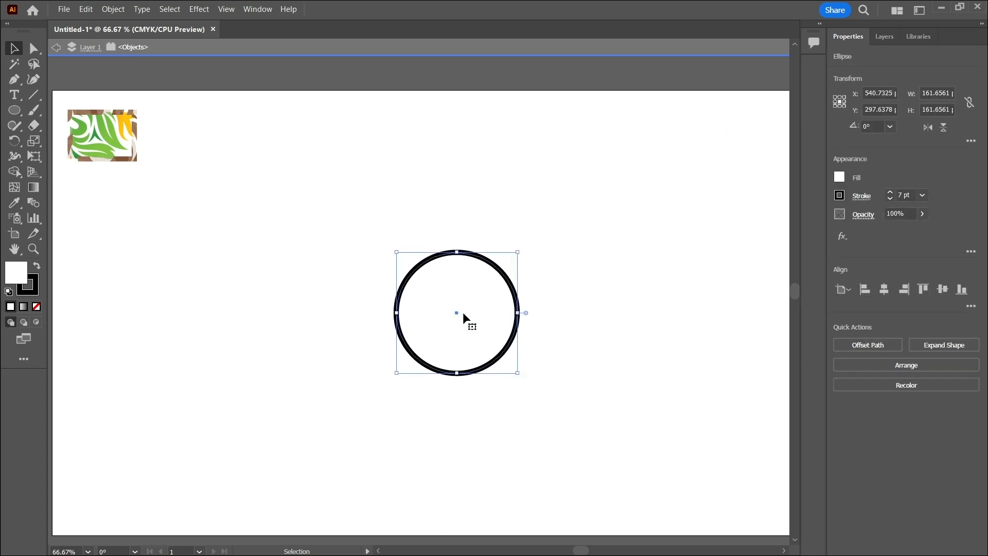
pyautogui.moveTo(518, 252); pyautogui.dragTo(212, 125)
pyautogui.click(296, 275)
pyautogui.click(21, 117)
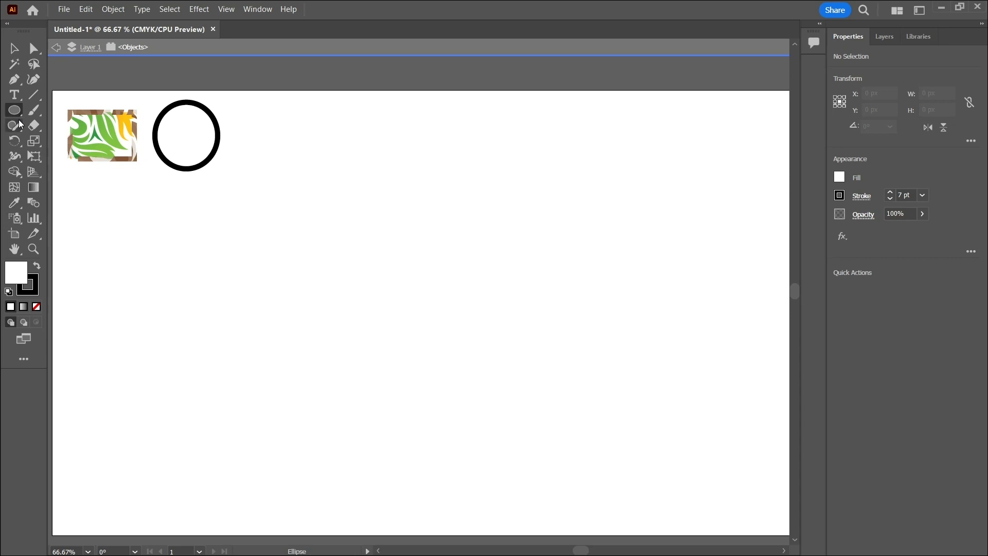
pyautogui.click(21, 123)
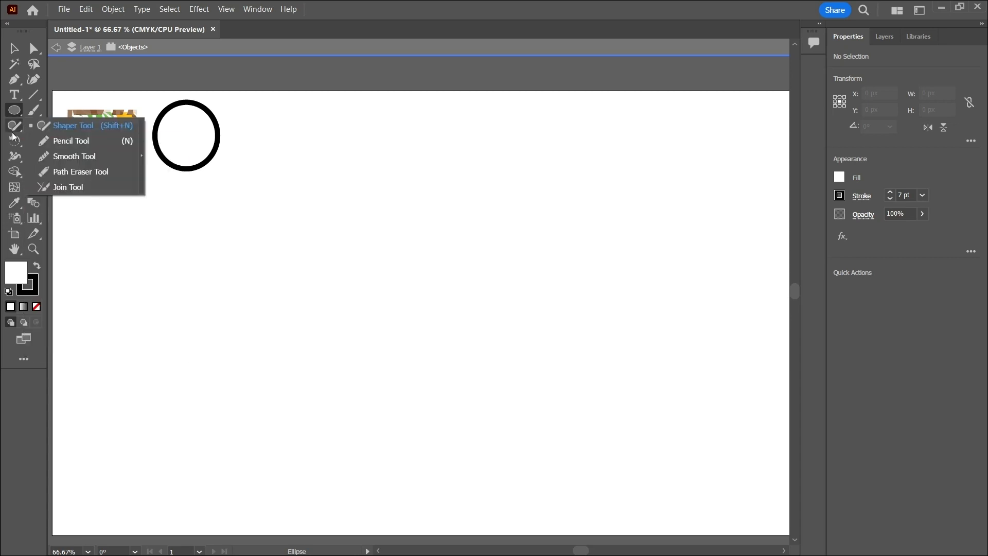
pyautogui.click(18, 110)
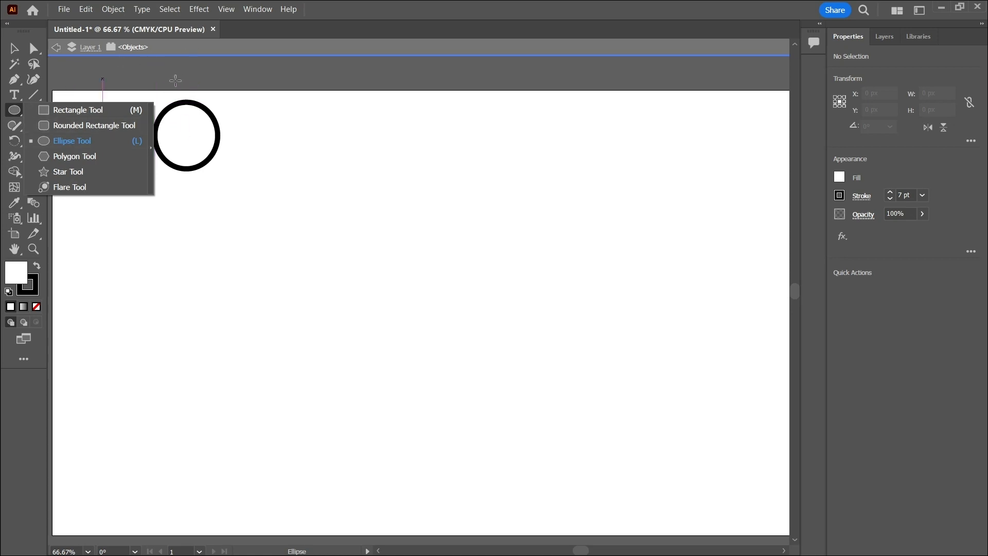
pyautogui.click(16, 111)
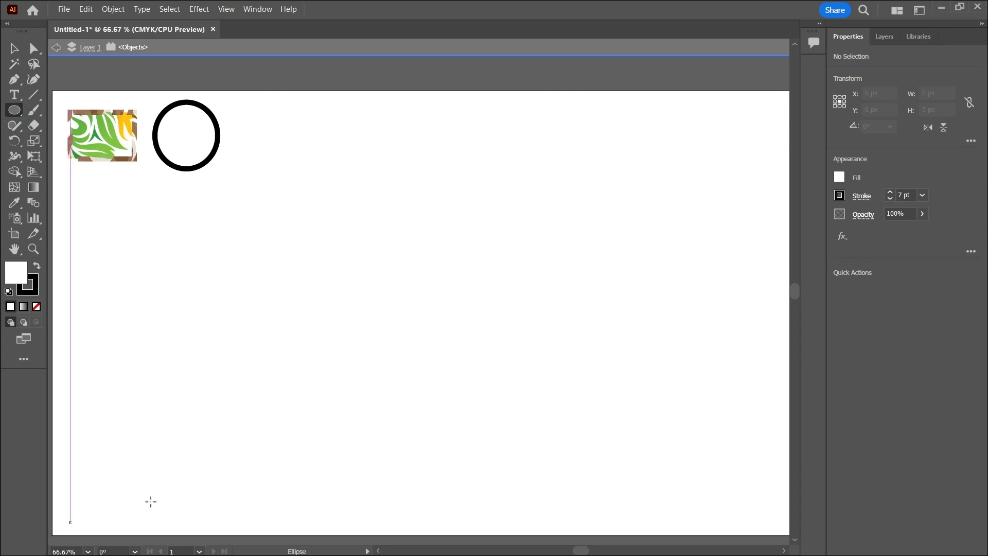
# Draw a rectangle about 377 by 225 px below the small shapes, with a white fill and a 7 pt black stroke
pyautogui.click(15, 110)
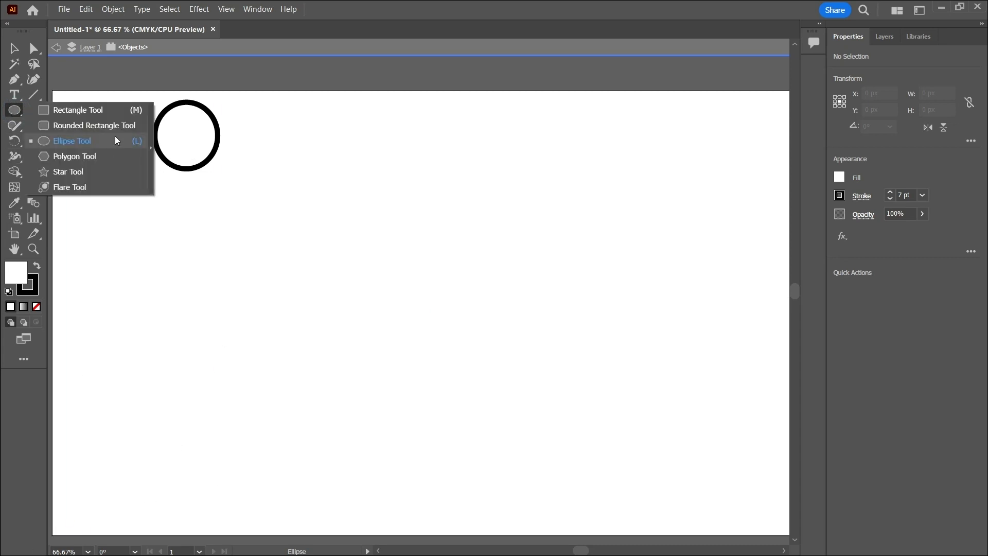
pyautogui.click(93, 110)
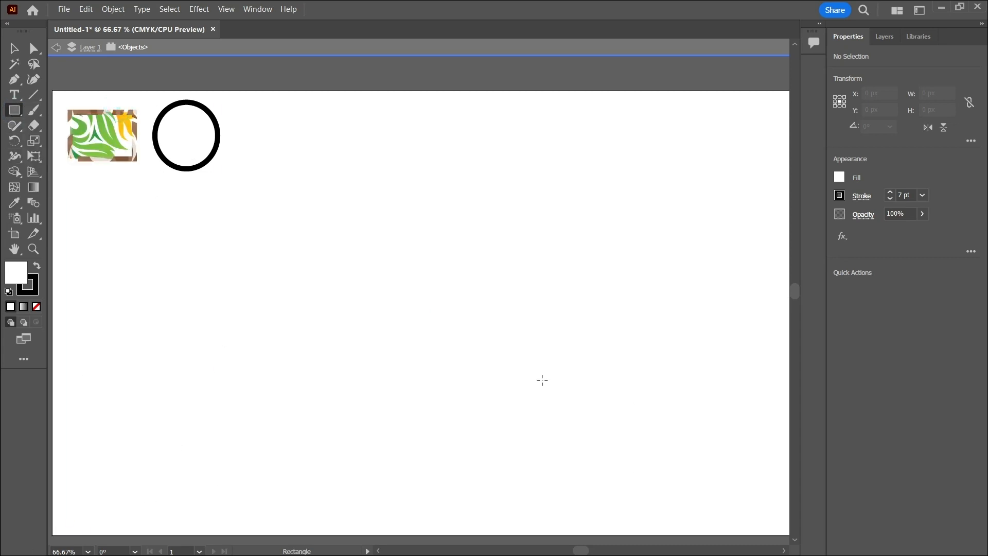
pyautogui.click(839, 177)
pyautogui.click(840, 196)
pyautogui.click(844, 180)
pyautogui.moveTo(241, 240)
pyautogui.mouseDown()
pyautogui.moveTo(509, 360)
pyautogui.moveTo(505, 391)
pyautogui.moveTo(523, 408)
pyautogui.mouseUp()
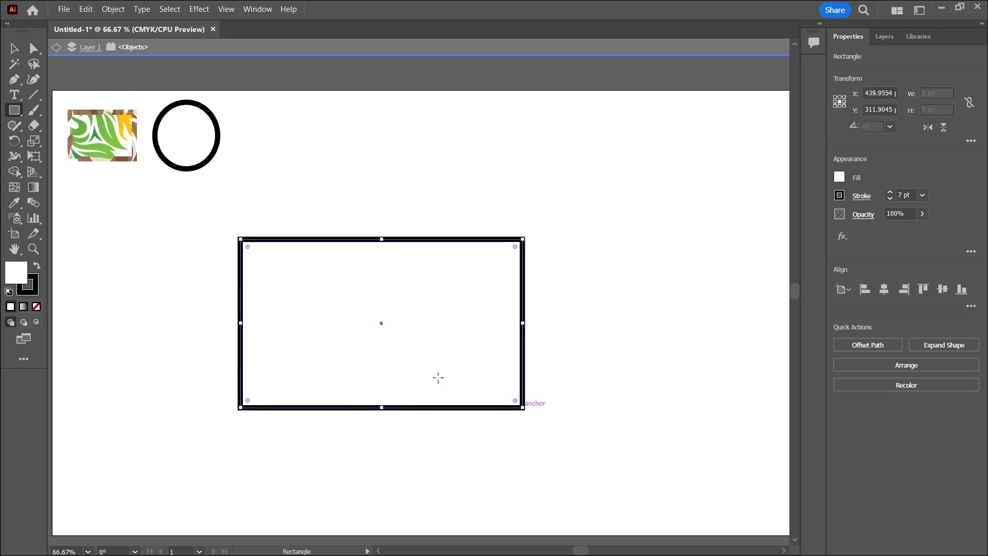
# Draw a circle about 166 px across with the Ellipse tool, overlapping the rectangle's upper edge near its right end
pyautogui.click(15, 113)
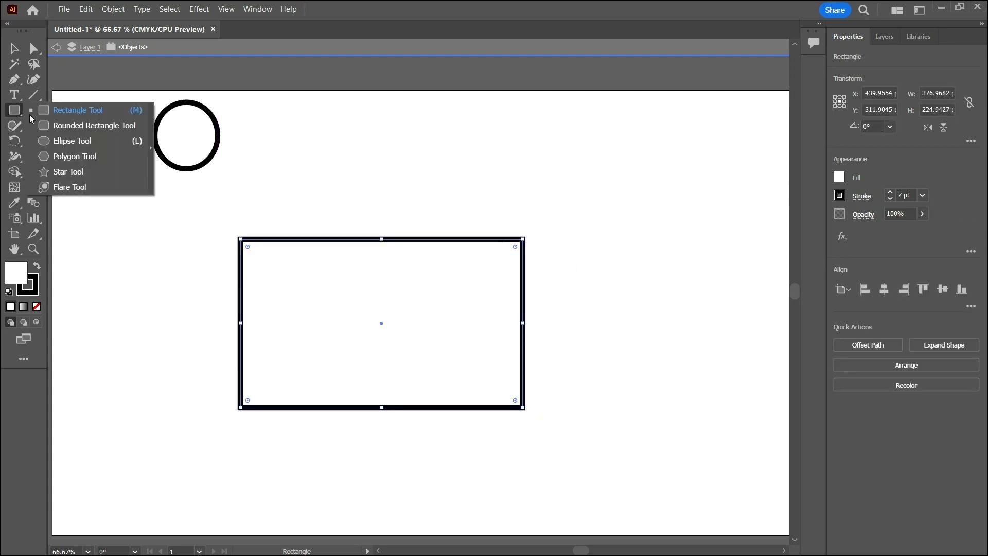
pyautogui.click(72, 140)
pyautogui.moveTo(389, 144)
pyautogui.mouseDown()
pyautogui.moveTo(510, 186)
pyautogui.moveTo(478, 174)
pyautogui.moveTo(514, 197)
pyautogui.mouseUp()
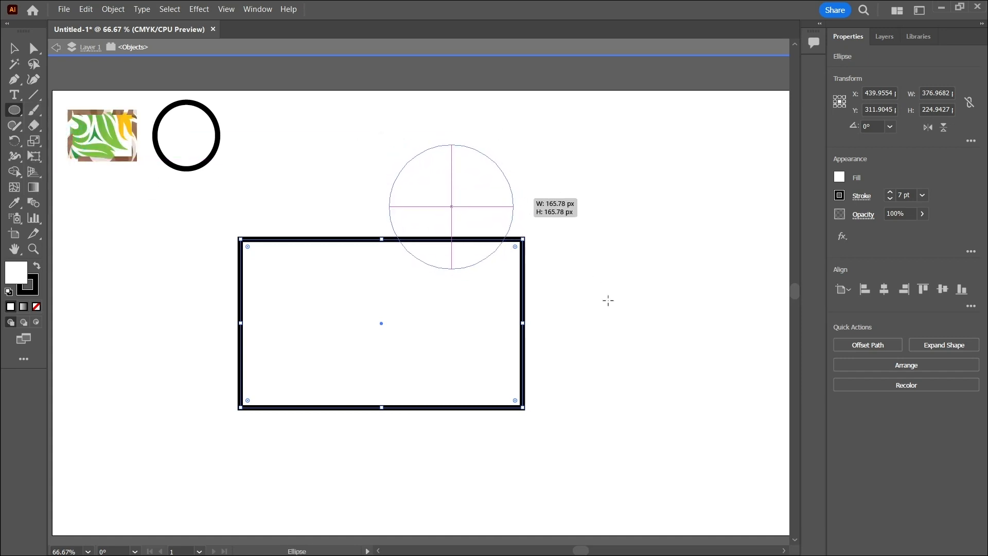
pyautogui.click(14, 48)
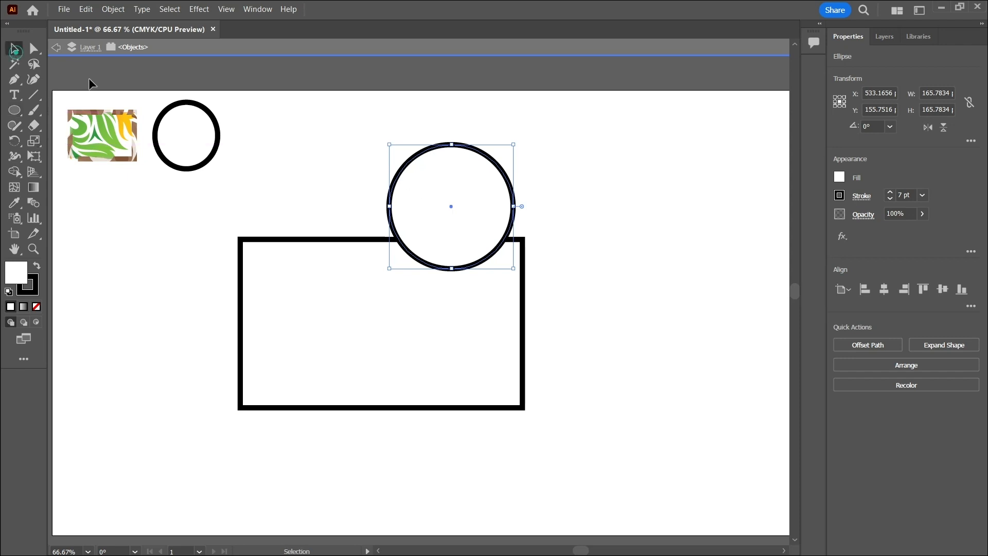
# Move the large circle inside the rectangle near its middle and shrink it to about 142 px across
pyautogui.moveTo(447, 203); pyautogui.dragTo(380, 335)
pyautogui.moveTo(441, 387); pyautogui.dragTo(421, 370)
pyautogui.moveTo(397, 326); pyautogui.dragTo(432, 253)
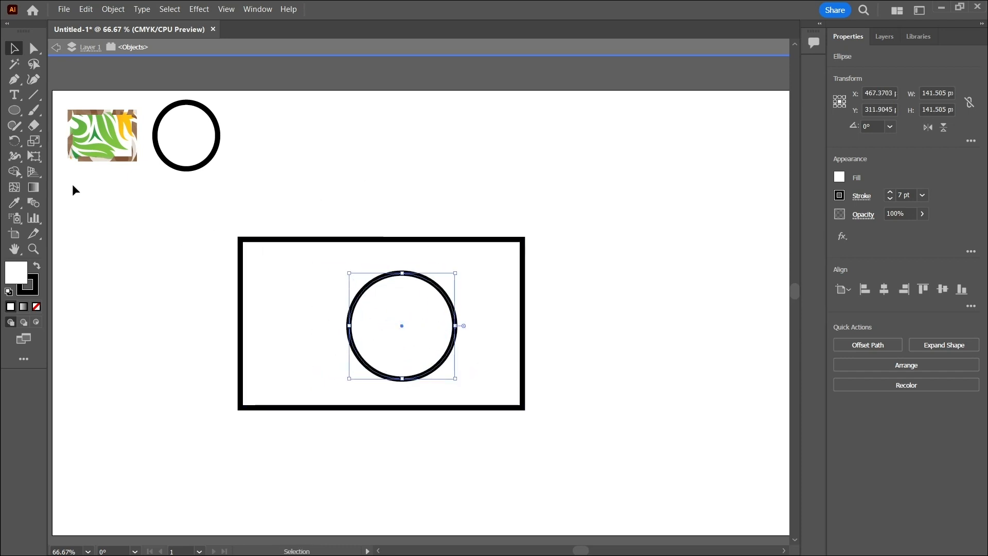
# Select the rectangle and the circle inside it, and switch to the Essentials Classic workspace
pyautogui.moveTo(207, 200); pyautogui.dragTo(551, 416)
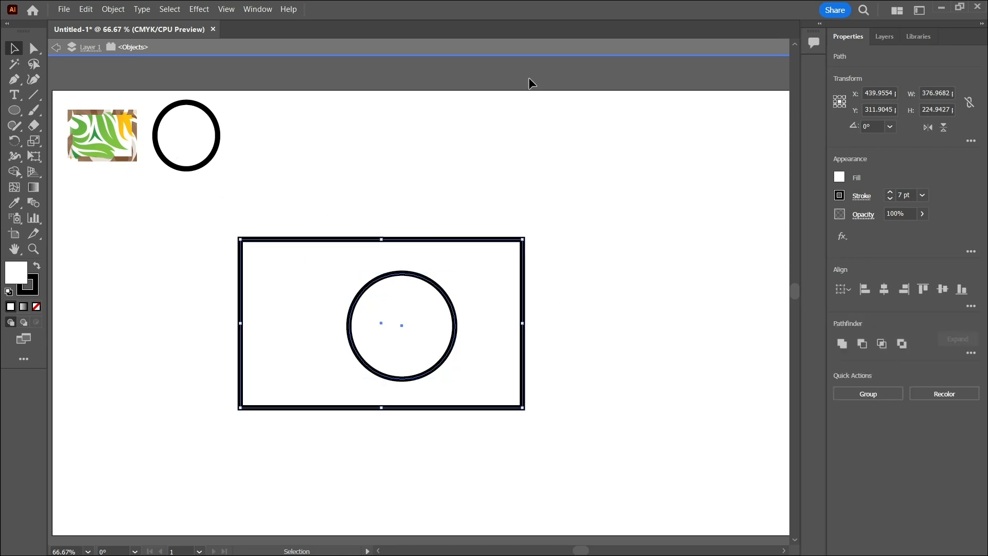
pyautogui.click(258, 10)
pyautogui.moveTo(353, 69)
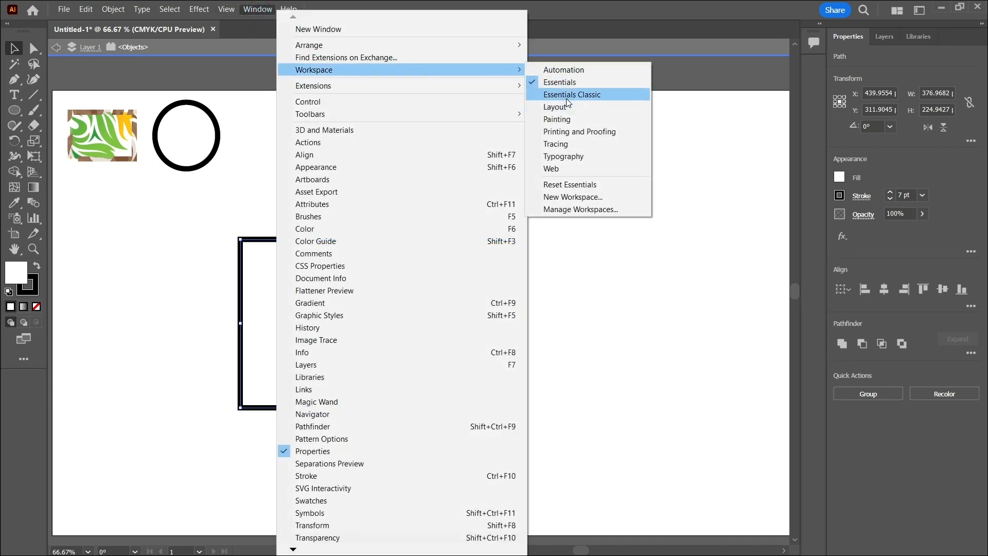
pyautogui.click(567, 99)
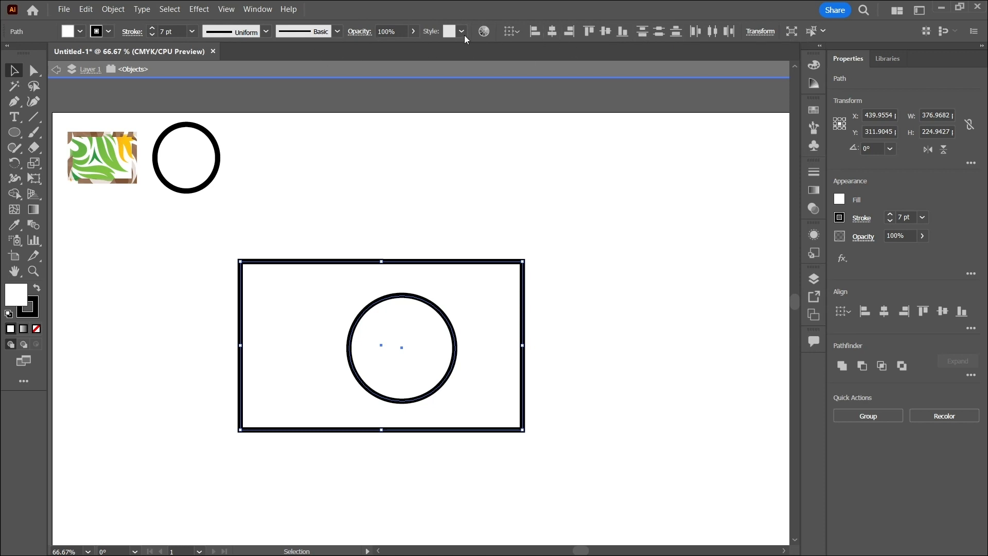
# Align the rectangle and the circle on their horizontal and vertical centers, leaving nothing selected
pyautogui.moveTo(132, 239); pyautogui.dragTo(592, 456)
pyautogui.click(545, 38)
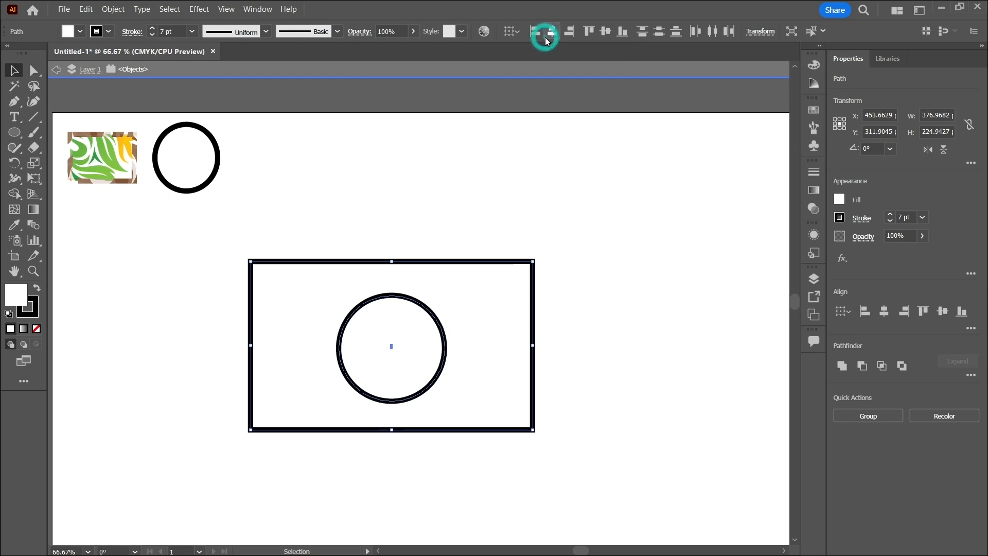
pyautogui.click(607, 36)
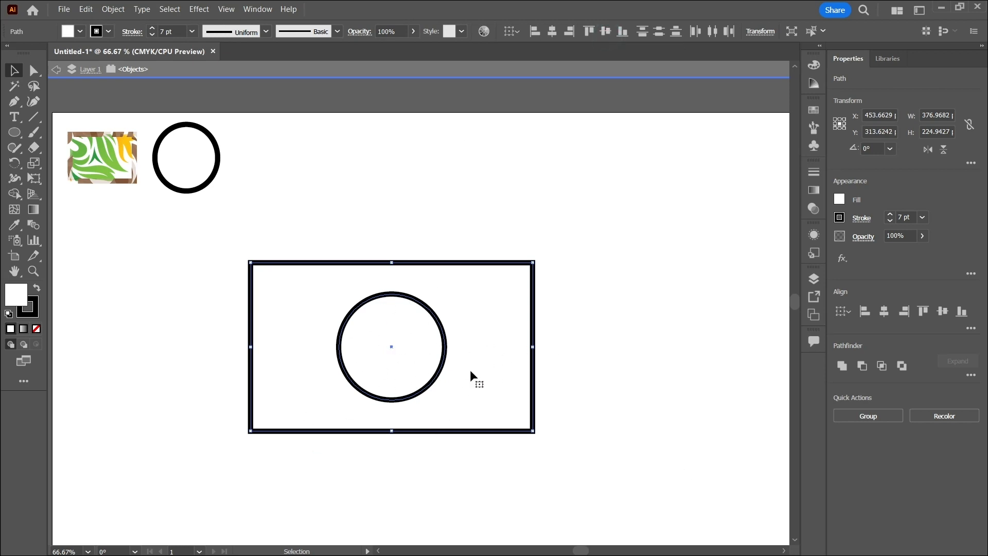
pyautogui.click(416, 362)
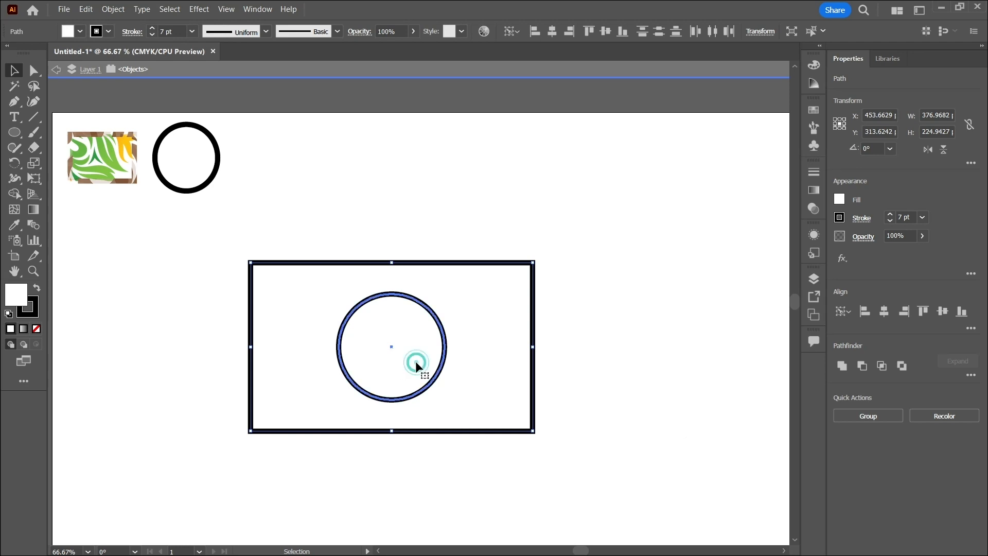
pyautogui.click(646, 391)
# Fill the circle inside the rectangle with red and deselect it
pyautogui.click(434, 346)
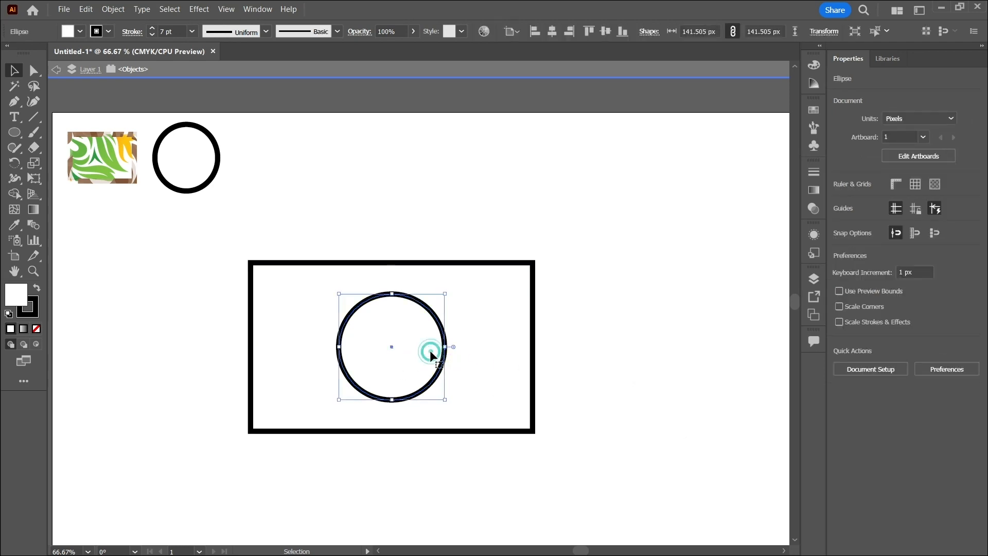
pyautogui.click(840, 217)
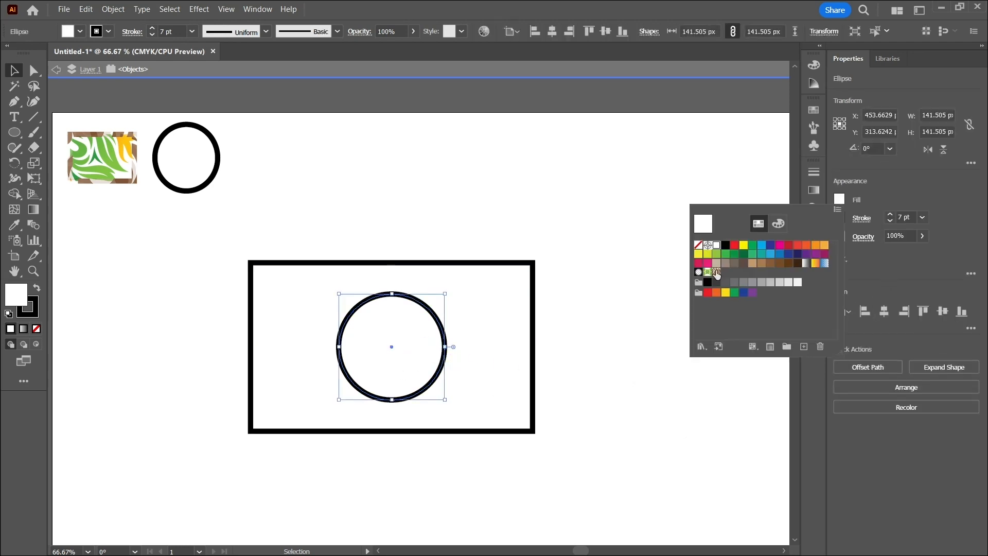
pyautogui.click(735, 247)
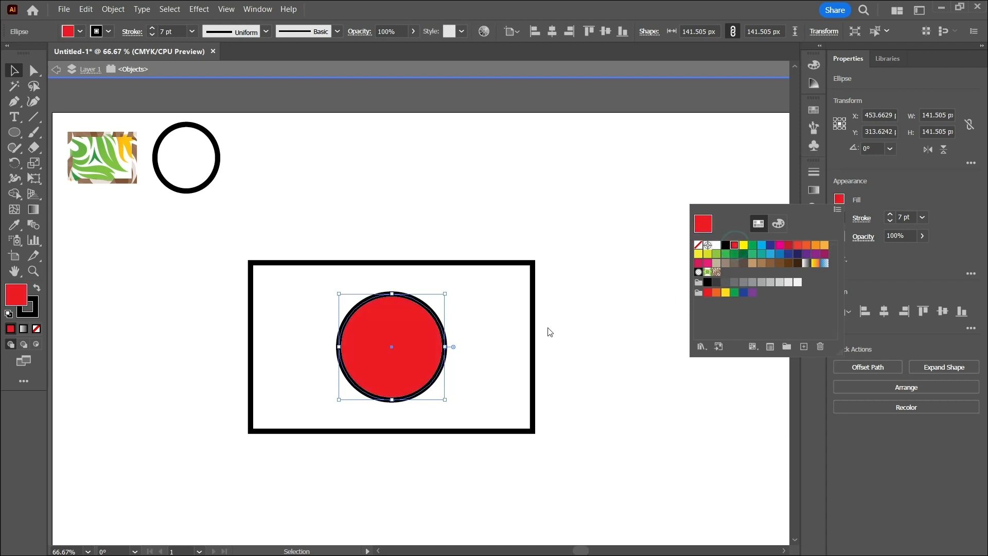
pyautogui.click(581, 227)
pyautogui.click(665, 387)
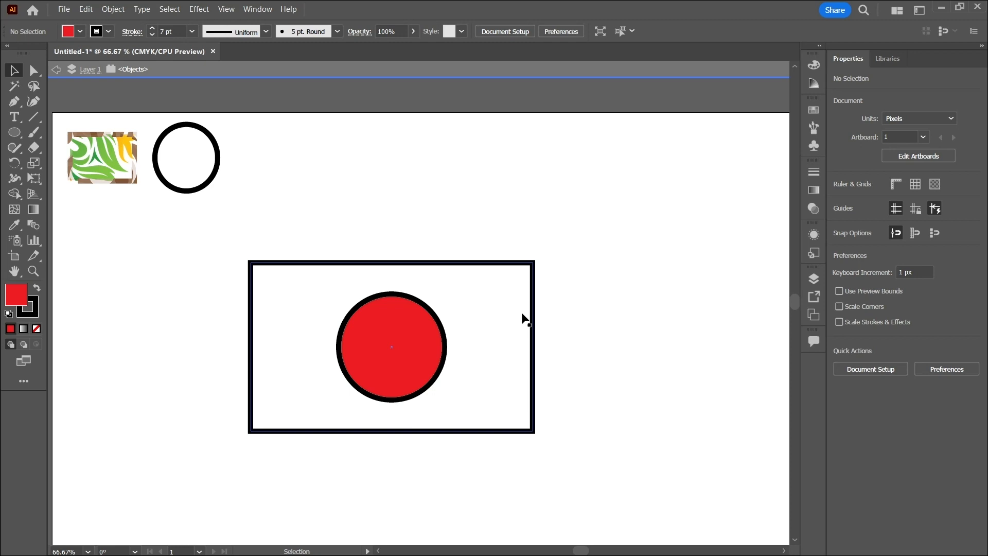
# Shrink the rectangle and red circle together to about 160 by 93 px and place them just right of the small outlined circle
pyautogui.moveTo(265, 192); pyautogui.dragTo(658, 462)
pyautogui.moveTo(533, 432); pyautogui.dragTo(341, 172)
pyautogui.click(465, 262)
pyautogui.click(360, 195)
pyautogui.click(167, 249)
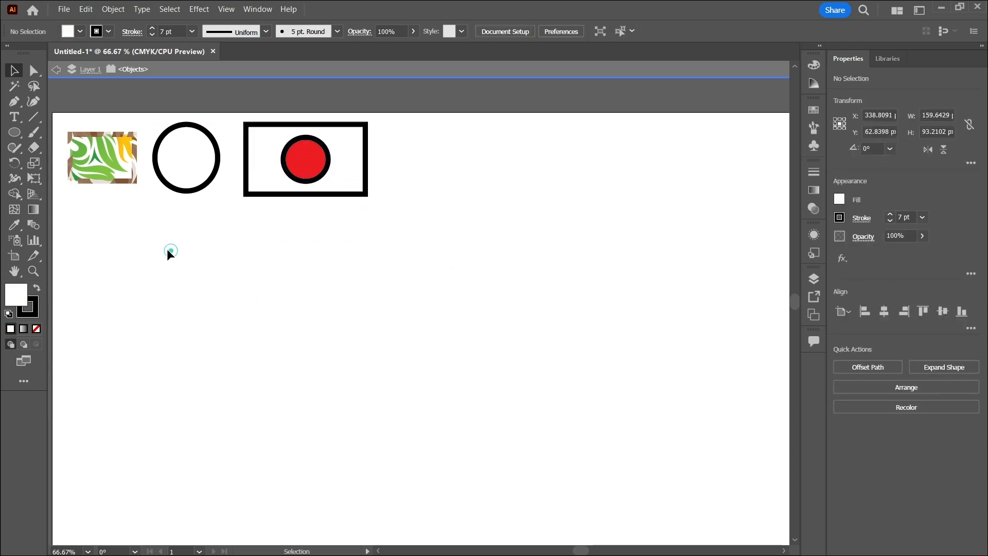
# Draw a hexagon about 179 by 155 px below the flag with the Polygon tool and give it a 2.5 pt stroke
pyautogui.click(17, 134)
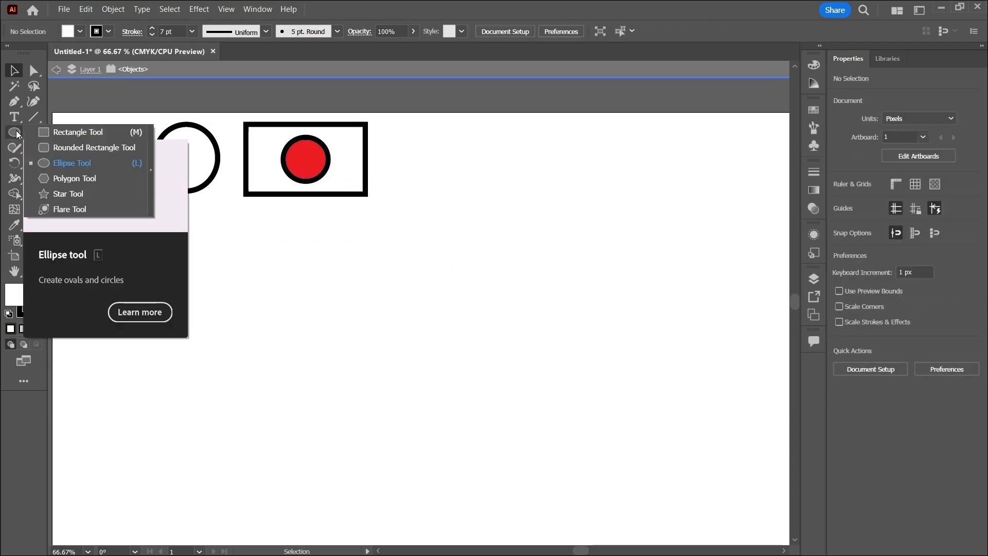
pyautogui.click(91, 183)
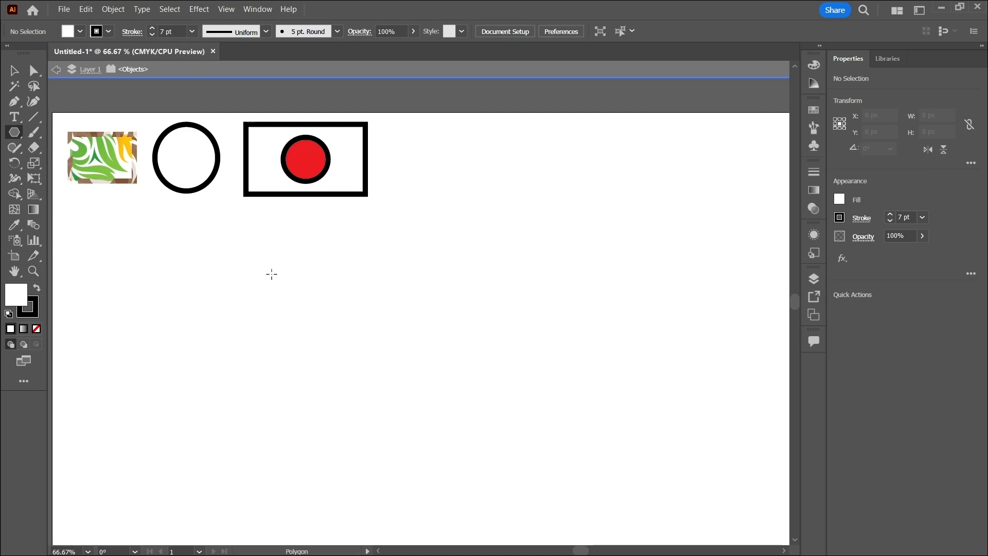
pyautogui.moveTo(272, 274)
pyautogui.mouseDown()
pyautogui.moveTo(393, 373)
pyautogui.moveTo(310, 312)
pyautogui.moveTo(323, 318)
pyautogui.mouseUp()
pyautogui.scroll(-2, 911, 214)
pyautogui.scroll(-3, 911, 214)
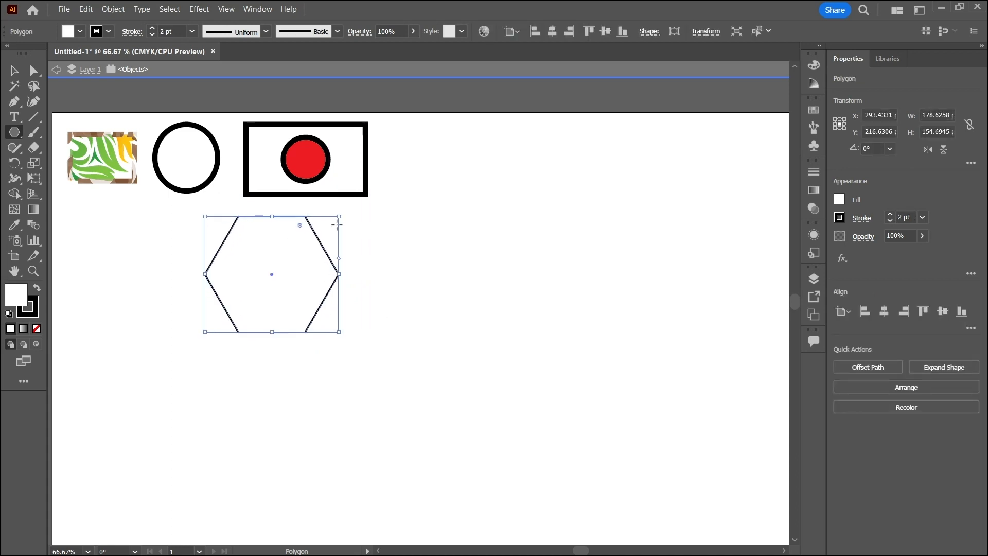
pyautogui.scroll(8, 914, 215)
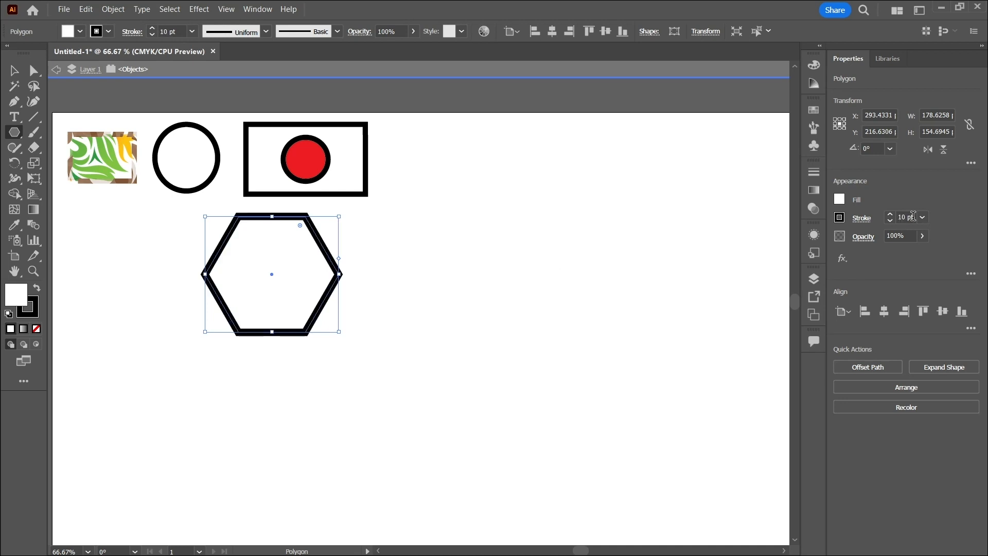
pyautogui.scroll(-8, 914, 216)
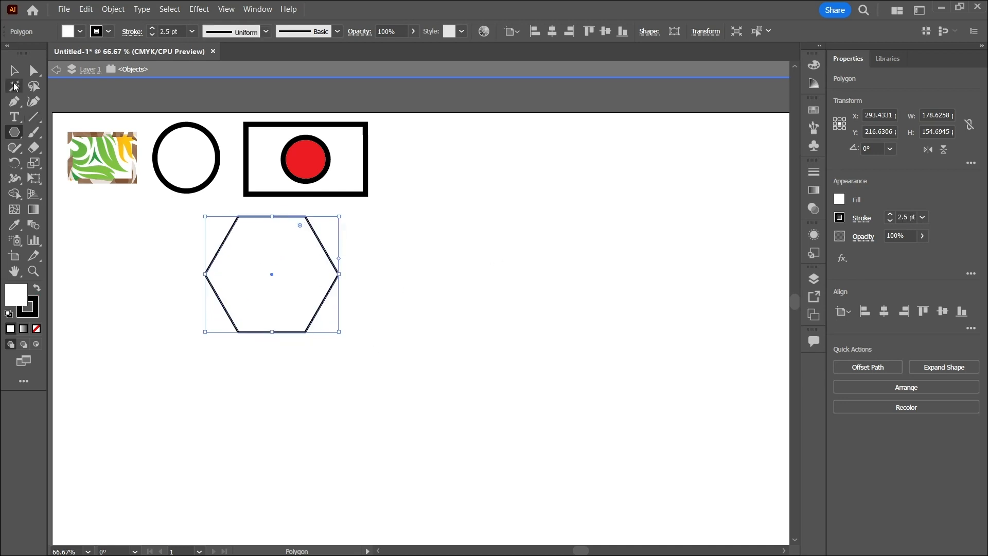
# Move the hexagon down and right into the open area of the artboard, and shift it up about 35 px
pyautogui.press('v')
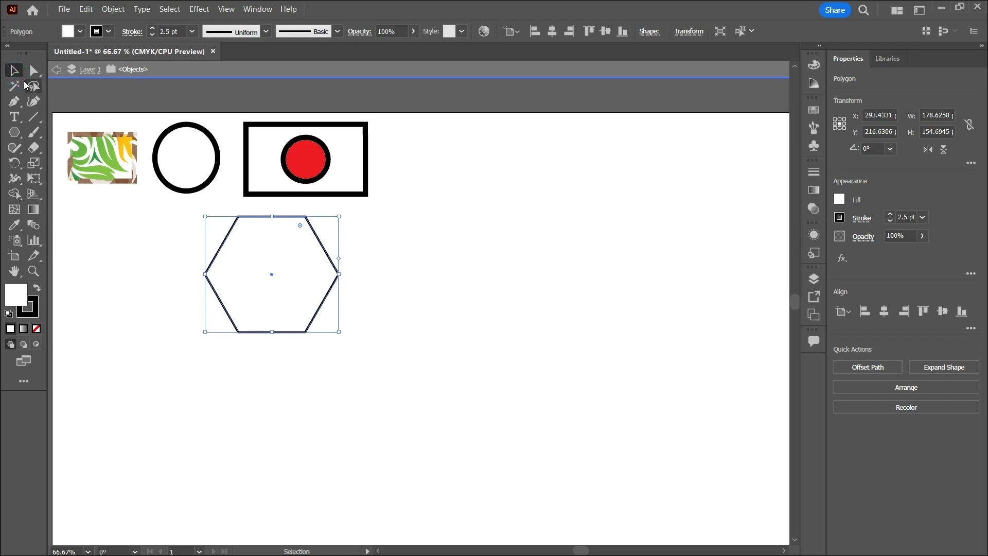
pyautogui.moveTo(325, 246); pyautogui.dragTo(435, 379)
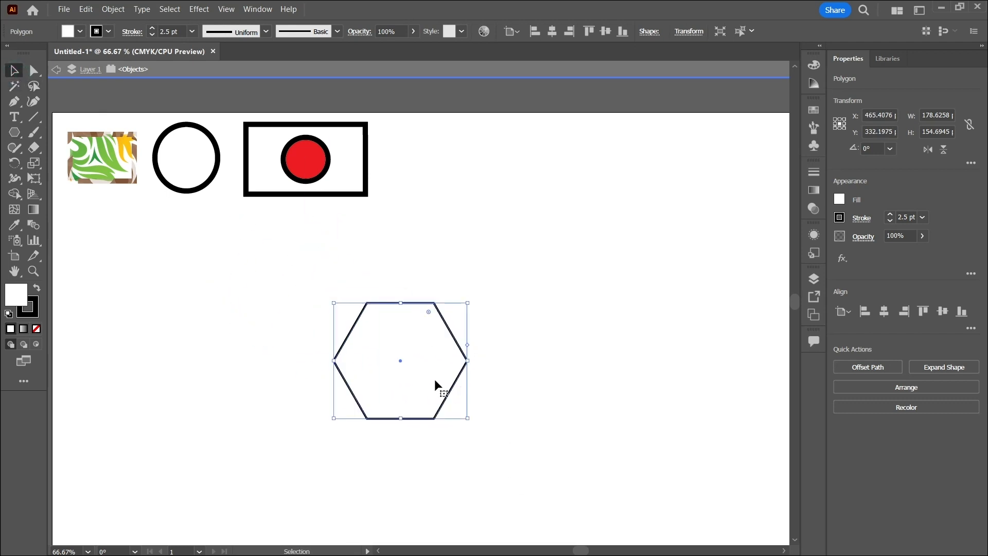
pyautogui.click(33, 271)
pyautogui.click(404, 353)
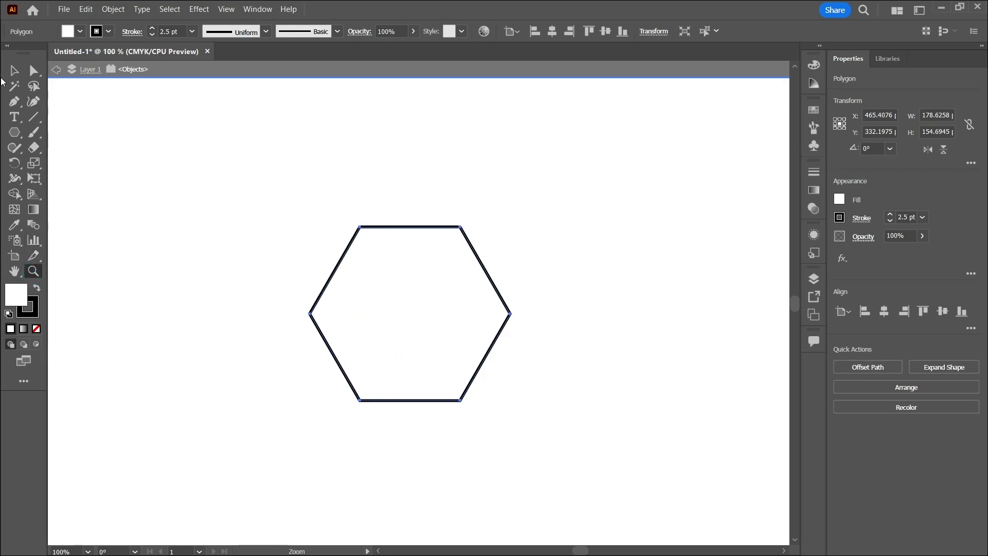
pyautogui.click(14, 70)
pyautogui.click(433, 308)
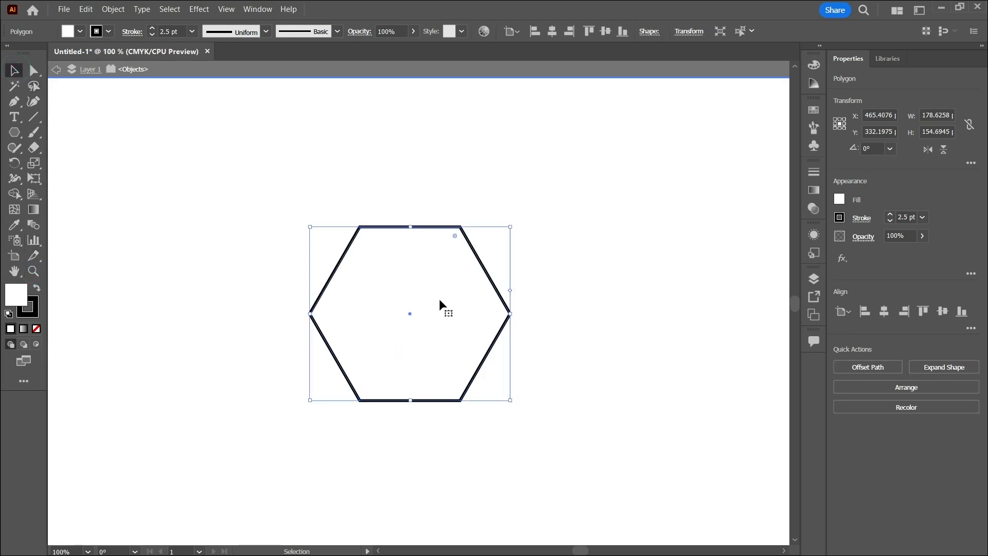
pyautogui.moveTo(454, 309); pyautogui.dragTo(452, 271)
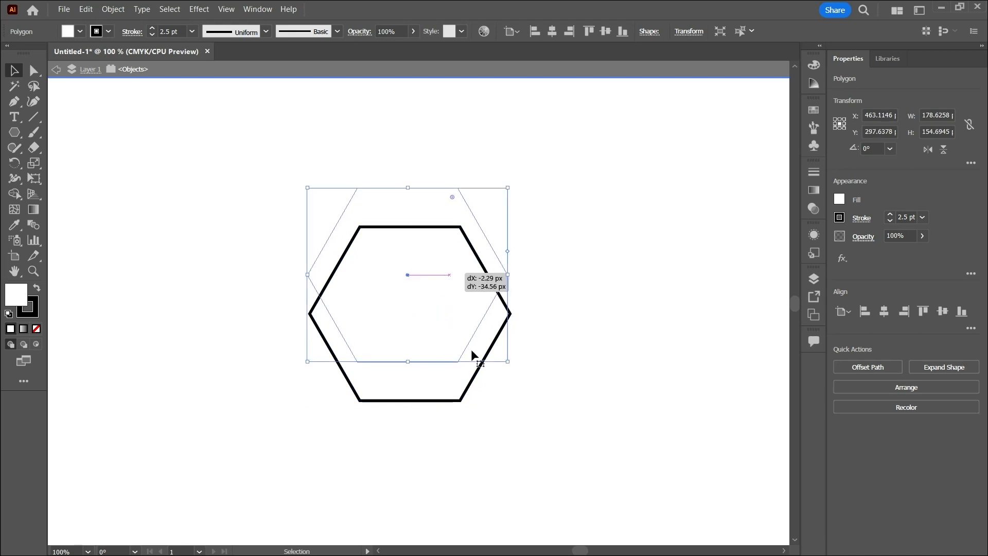
# Start drawing a second polygon left of the hexagon and reduce its sides to three
pyautogui.click(14, 133)
pyautogui.moveTo(132, 190); pyautogui.dragTo(180, 233)
pyautogui.press('Down')
pyautogui.press('Up')
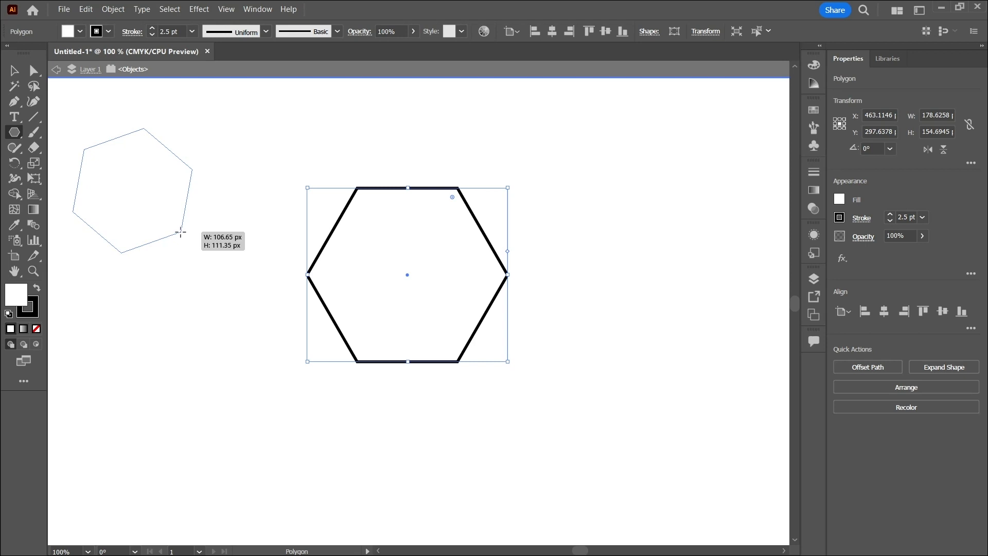
pyautogui.moveTo(180, 232); pyautogui.dragTo(181, 232)
pyautogui.moveTo(180, 232); pyautogui.dragTo(180, 233)
pyautogui.press('Down')
pyautogui.moveTo(180, 233); pyautogui.dragTo(180, 232)
pyautogui.press('Down')
pyautogui.press('Up')
pyautogui.press('Down')
pyautogui.press('Down')
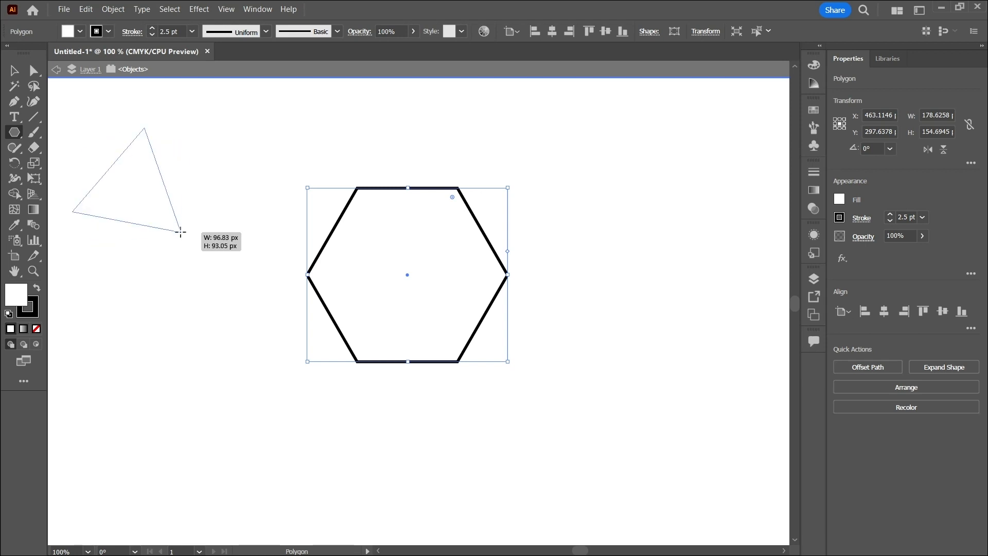
# Shrink the polygon being drawn to about 65 px and add sides until it looks like a circle
pyautogui.moveTo(180, 232); pyautogui.dragTo(166, 205)
pyautogui.press('Up')
pyautogui.press('Up')
pyautogui.press('Up')
pyautogui.press('Up')
pyautogui.press('Up')
pyautogui.press('Up')
pyautogui.press('Up')
pyautogui.press('Up')
pyautogui.press('Up')
pyautogui.press('Up')
pyautogui.press('Up')
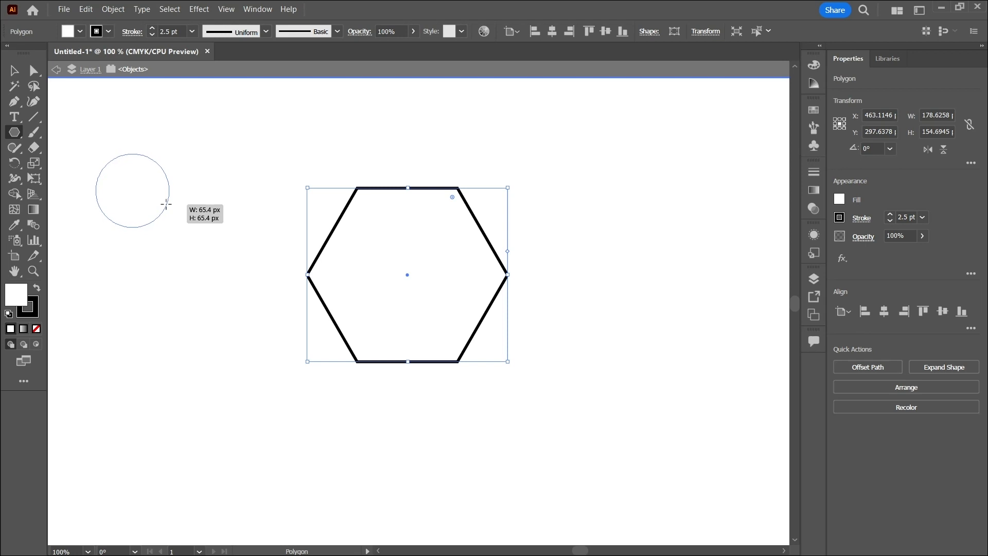
# Enlarge the polygon being drawn to about 225 px across and finish it with 11 sides
pyautogui.moveTo(166, 204)
pyautogui.mouseDown()
pyautogui.moveTo(260, 226)
pyautogui.moveTo(289, 257)
pyautogui.moveTo(235, 267)
pyautogui.mouseUp()
pyautogui.press('Down')
pyautogui.press('Down')
pyautogui.press('Down')
pyautogui.press('Down')
pyautogui.press('Down')
pyautogui.press('Down')
pyautogui.press('Down')
pyautogui.press('Down')
pyautogui.press('Down')
pyautogui.press('Up')
pyautogui.press('Up')
pyautogui.press('Up')
pyautogui.press('Up')
pyautogui.press('Up')
pyautogui.press('Up')
pyautogui.press('Up')
pyautogui.press('Up')
pyautogui.press('Up')
pyautogui.press('Down')
pyautogui.hscroll(-1, 265, 280)
pyautogui.hscroll(-6, 317, 297)
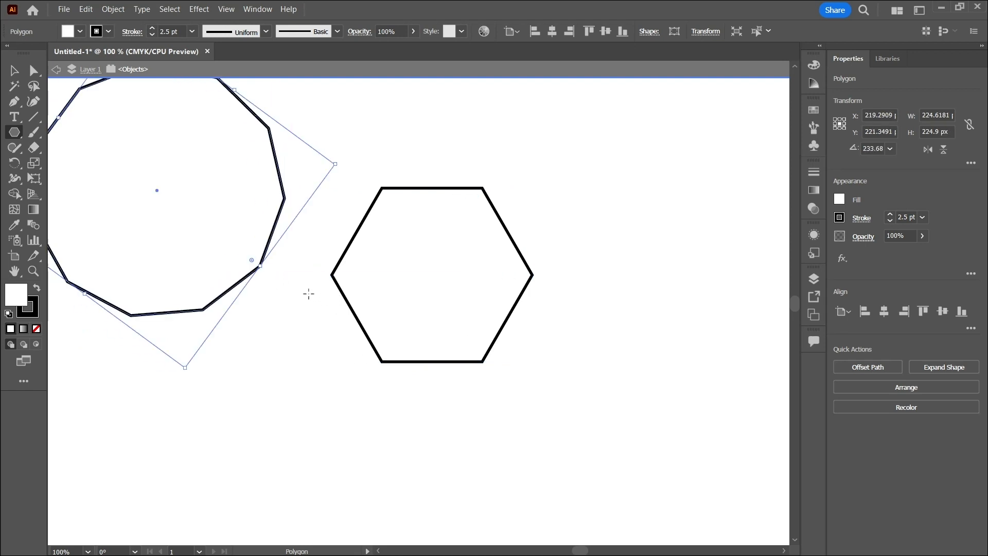
pyautogui.scroll(4, 303, 291)
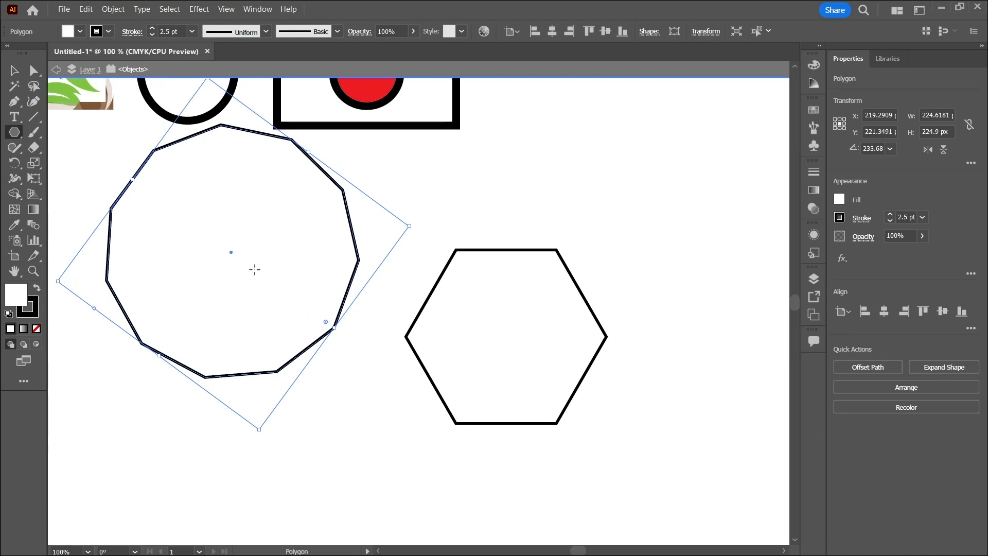
# Move the 11-sided polygon over the hexagon and deselect it
pyautogui.press('v')
pyautogui.moveTo(267, 250); pyautogui.dragTo(511, 327)
pyautogui.click(715, 415)
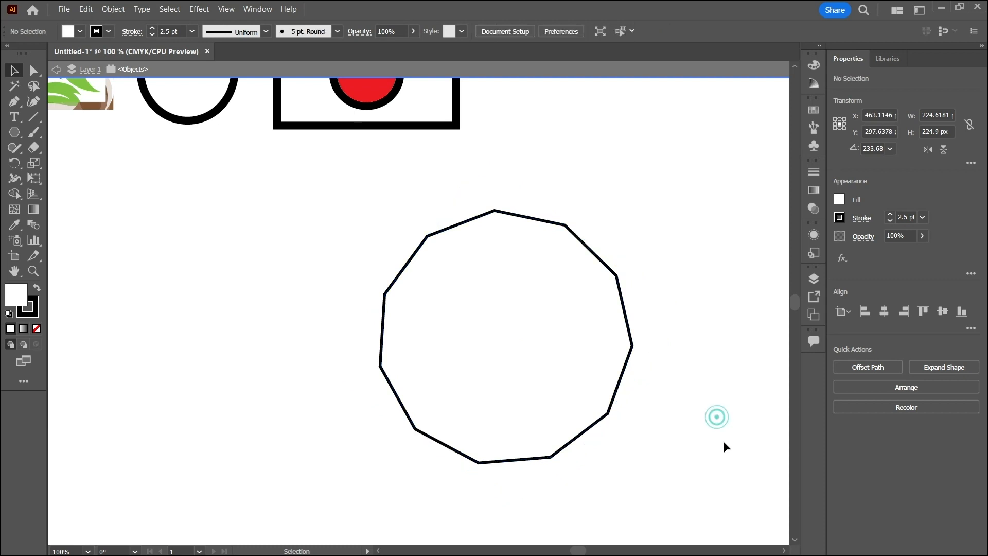
# Isolate the 11-sided polygon and move it off the hexagon to the hexagon's left side
pyautogui.click(492, 338)
pyautogui.doubleClick(491, 339)
pyautogui.moveTo(508, 288); pyautogui.dragTo(237, 303)
pyautogui.click(542, 332)
pyautogui.click(448, 288)
pyautogui.moveTo(364, 217); pyautogui.dragTo(650, 426)
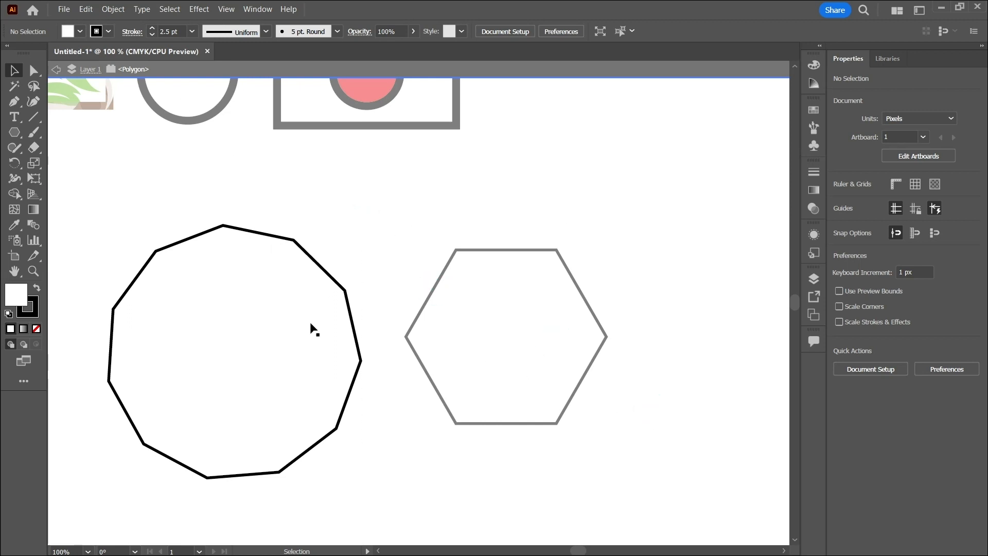
pyautogui.click(382, 310)
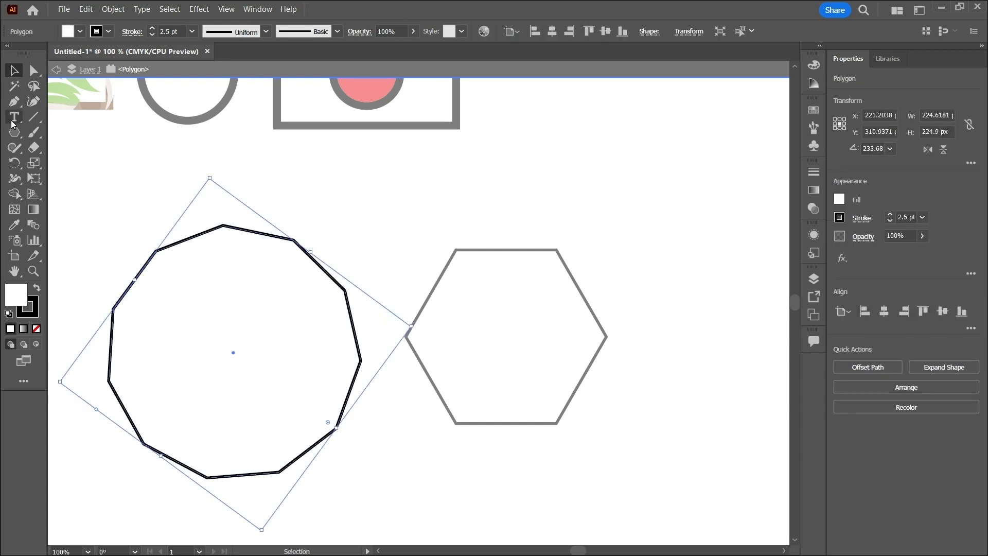
pyautogui.moveTo(15, 133); pyautogui.dragTo(159, 227)
pyautogui.click(320, 223)
# Shrink the 11-sided polygon, place it right of the flag in the row of small shapes, and leave isolation mode
pyautogui.moveTo(268, 301); pyautogui.dragTo(697, 103)
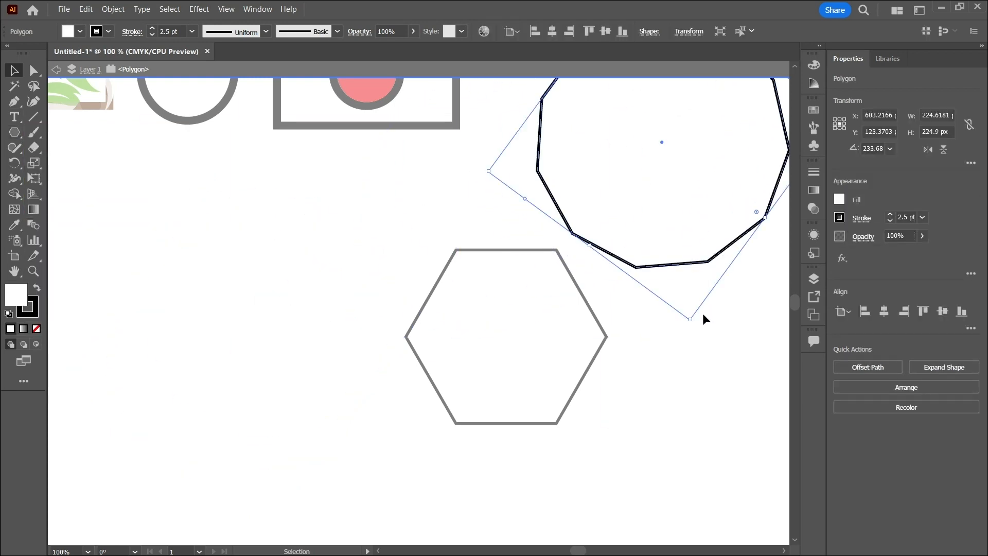
pyautogui.moveTo(690, 320); pyautogui.dragTo(648, 120)
pyautogui.moveTo(622, 100); pyautogui.dragTo(551, 110)
pyautogui.click(493, 205)
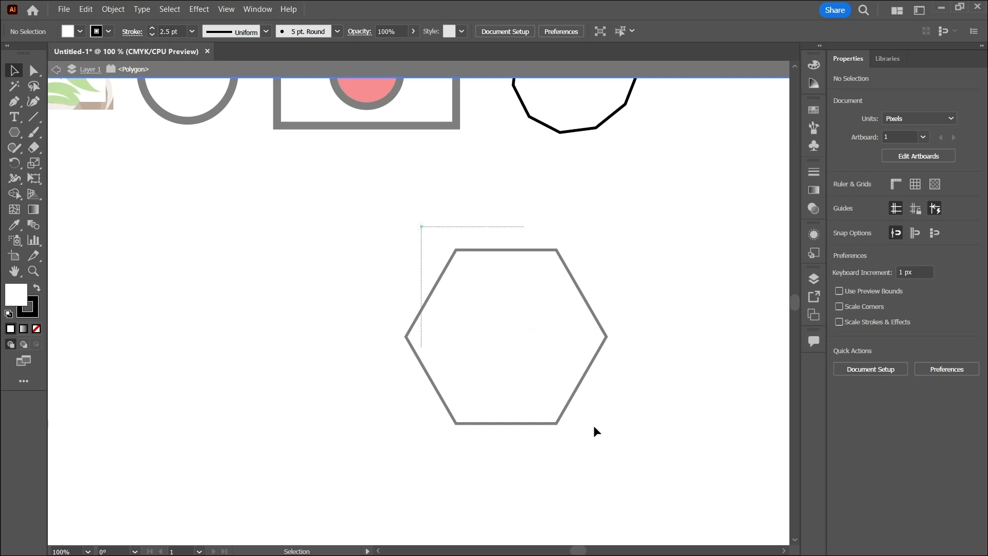
pyautogui.scroll(3, 493, 301)
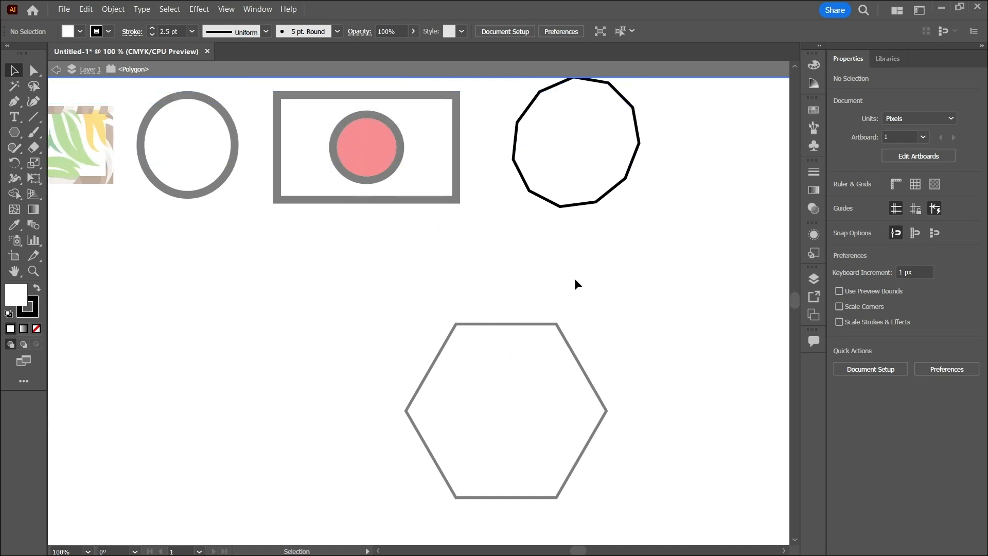
pyautogui.doubleClick(285, 231)
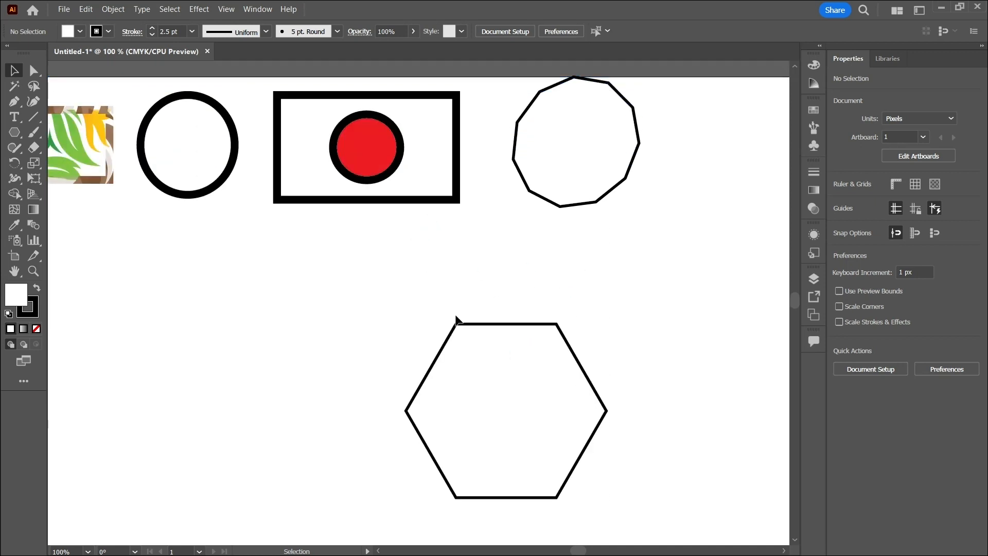
# Move the hexagon right of the 11-sided polygon in the row of small shapes and shrink it to about 115 by 99 px
pyautogui.scroll(-1, 453, 326)
pyautogui.moveTo(510, 375); pyautogui.dragTo(735, 145)
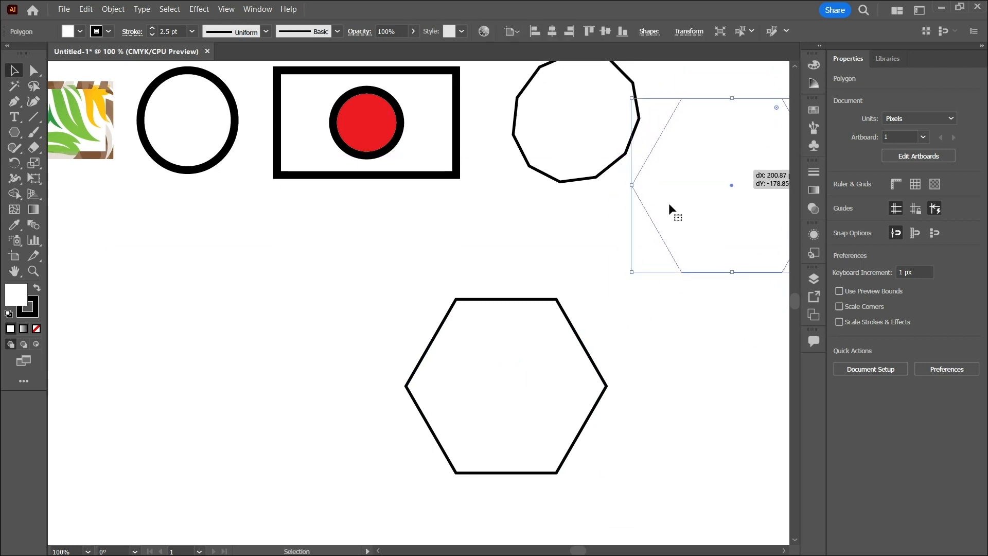
pyautogui.moveTo(632, 276); pyautogui.dragTo(702, 210)
pyautogui.moveTo(729, 163); pyautogui.dragTo(715, 138)
pyautogui.moveTo(577, 246); pyautogui.dragTo(573, 246)
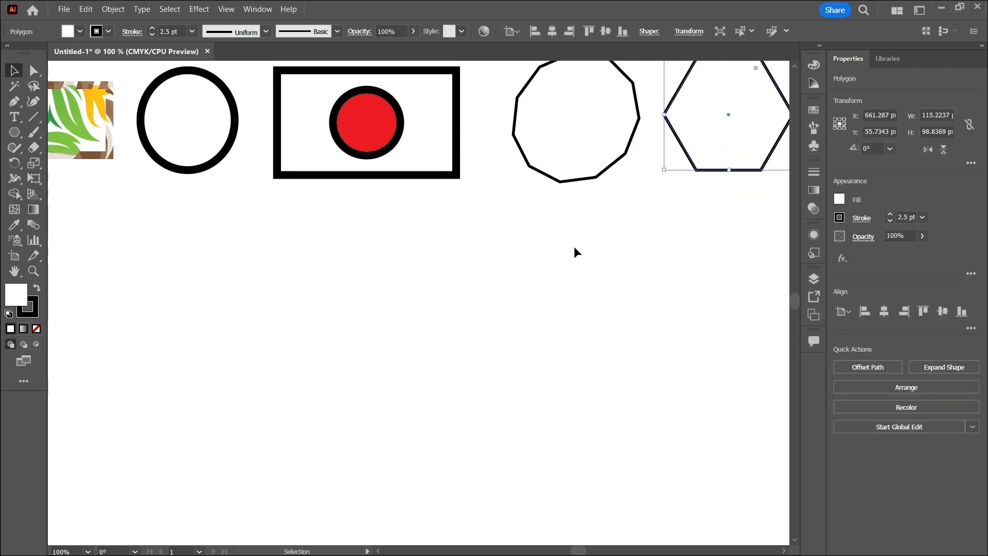
# Start drawing a six-pointed star about 180 px wide with the Star tool in the empty area below the row of shapes
pyautogui.scroll(-4, 577, 247)
pyautogui.hscroll(-1, 579, 251)
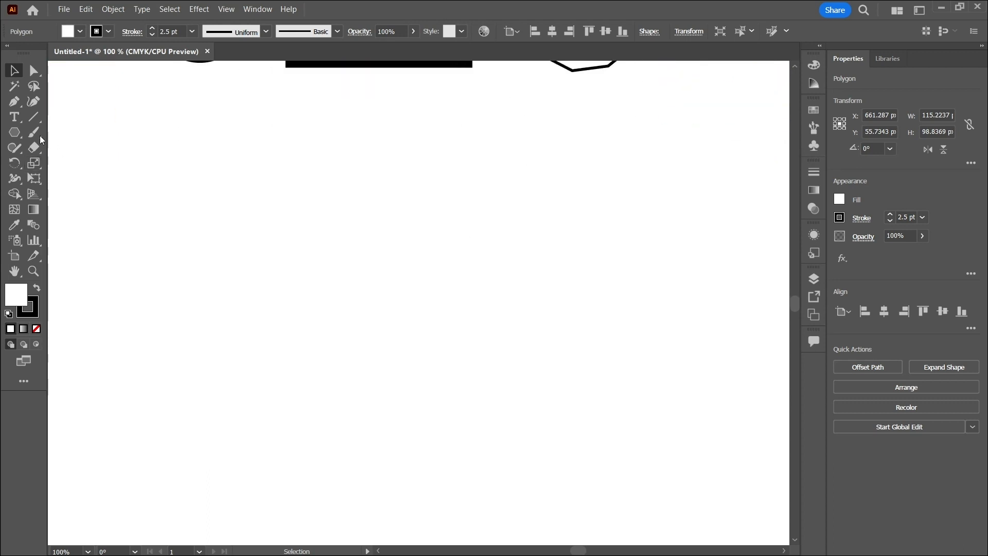
pyautogui.rightClick(16, 133)
pyautogui.click(76, 196)
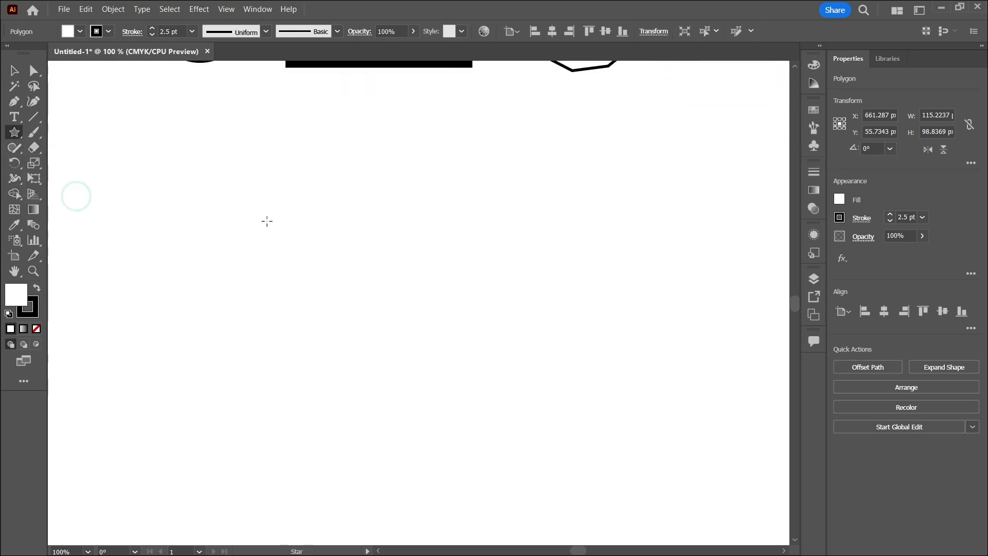
pyautogui.moveTo(232, 207); pyautogui.dragTo(334, 239)
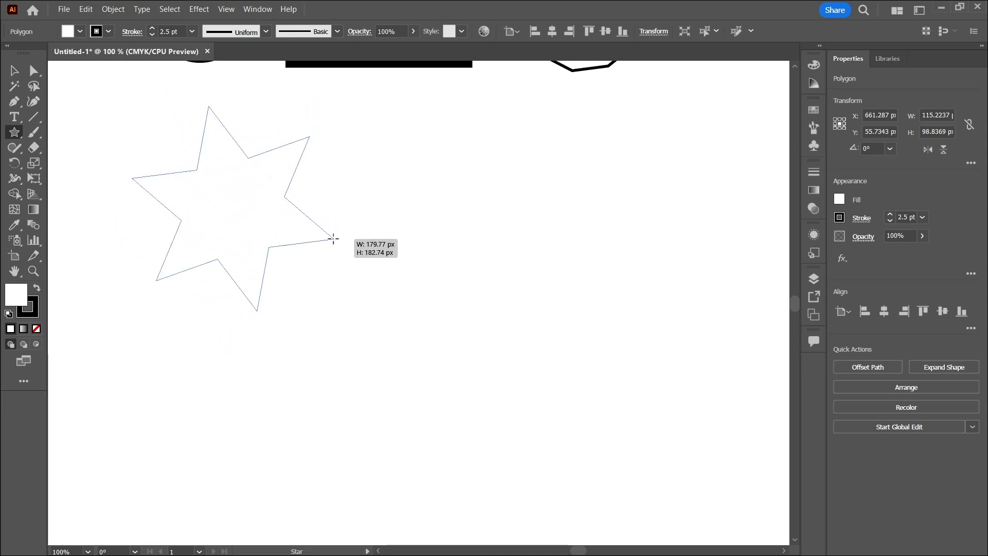
# Shrink the star being drawn to about 151 px across and add many more points to it
pyautogui.moveTo(334, 239); pyautogui.dragTo(318, 216)
pyautogui.press('Up')
pyautogui.press('Up')
pyautogui.press('Up')
pyautogui.press('Up')
pyautogui.press('Up')
pyautogui.press('Up')
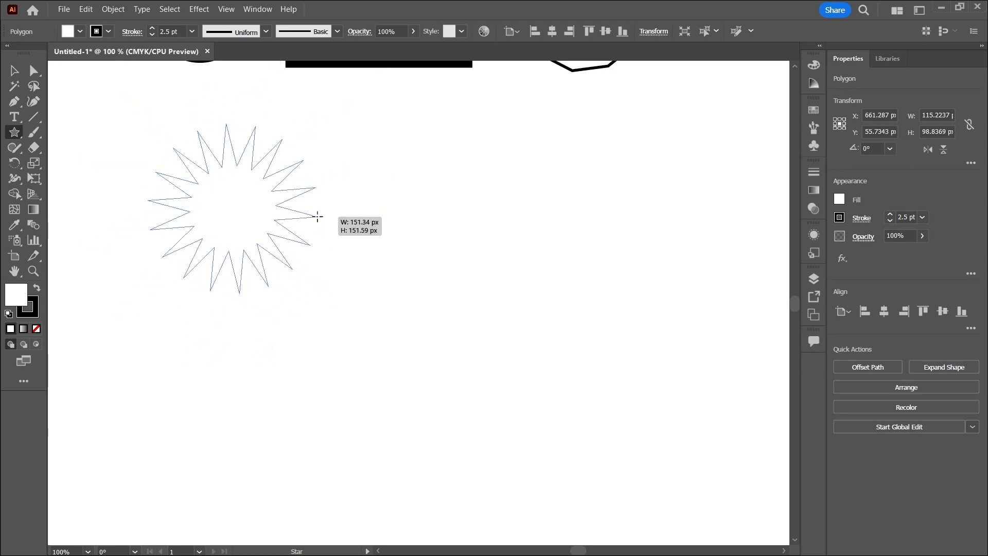
pyautogui.press('Up')
pyautogui.press('Up')
pyautogui.press('Up')
pyautogui.press('Up')
pyautogui.press('Up')
pyautogui.press('Up')
pyautogui.press('Up')
pyautogui.press('Up')
pyautogui.press('Up')
pyautogui.press('Up')
pyautogui.press('Up')
pyautogui.press('Up')
pyautogui.press('Up')
pyautogui.press('Up')
pyautogui.press('Up')
pyautogui.press('Up')
pyautogui.press('Up')
pyautogui.press('Up')
pyautogui.press('Up')
pyautogui.press('Up')
# Rotate the star being drawn, vary its point count, and finish it with six points at about 151 by 171 px
pyautogui.moveTo(326, 217); pyautogui.dragTo(319, 254)
pyautogui.press('Down')
pyautogui.press('Down')
pyautogui.press('Down')
pyautogui.press('Down')
pyautogui.press('Down')
pyautogui.press('Down')
pyautogui.press('Down')
pyautogui.press('Down')
pyautogui.press('Down')
pyautogui.press('Down')
pyautogui.press('Down')
pyautogui.press('Down')
pyautogui.press('Down')
pyautogui.press('Down')
pyautogui.press('Down')
pyautogui.press('Down')
pyautogui.press('Down')
pyautogui.press('Down')
pyautogui.press('Down')
pyautogui.press('Down')
pyautogui.press('Up')
pyautogui.press('Up')
pyautogui.press('Up')
pyautogui.press('Up')
pyautogui.press('Up')
pyautogui.press('Up')
pyautogui.press('Up')
pyautogui.press('Up')
pyautogui.press('Up')
pyautogui.press('Down')
pyautogui.press('Down')
pyautogui.press('Down')
pyautogui.press('Down')
pyautogui.press('Down')
pyautogui.press('Down')
pyautogui.press('Down')
pyautogui.press('Down')
pyautogui.press('Down')
pyautogui.press('Down')
pyautogui.press('Down')
pyautogui.press('Down')
pyautogui.press('Down')
pyautogui.press('Down')
pyautogui.press('Down')
pyautogui.press('Up')
pyautogui.press('Up')
pyautogui.press('Up')
# Fill the six-pointed star with an orange swatch
pyautogui.click(841, 198)
pyautogui.click(870, 202)
pyautogui.click(843, 198)
pyautogui.click(771, 247)
pyautogui.click(780, 246)
pyautogui.click(806, 246)
pyautogui.click(913, 206)
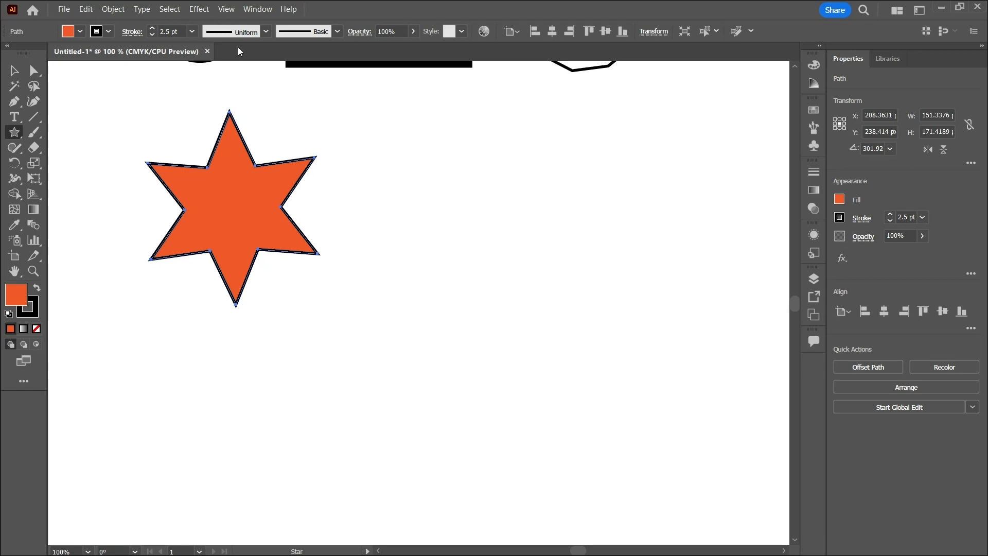
# Try several graphic styles on the star, including Foliage_GS and drop shadow, and settle on the grey bevelled gradient style
pyautogui.click(453, 33)
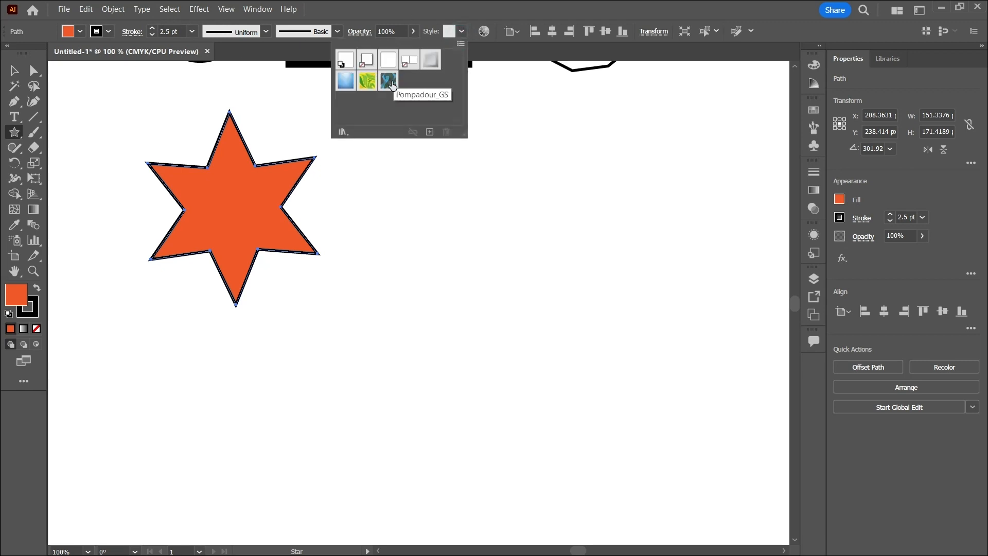
pyautogui.click(363, 83)
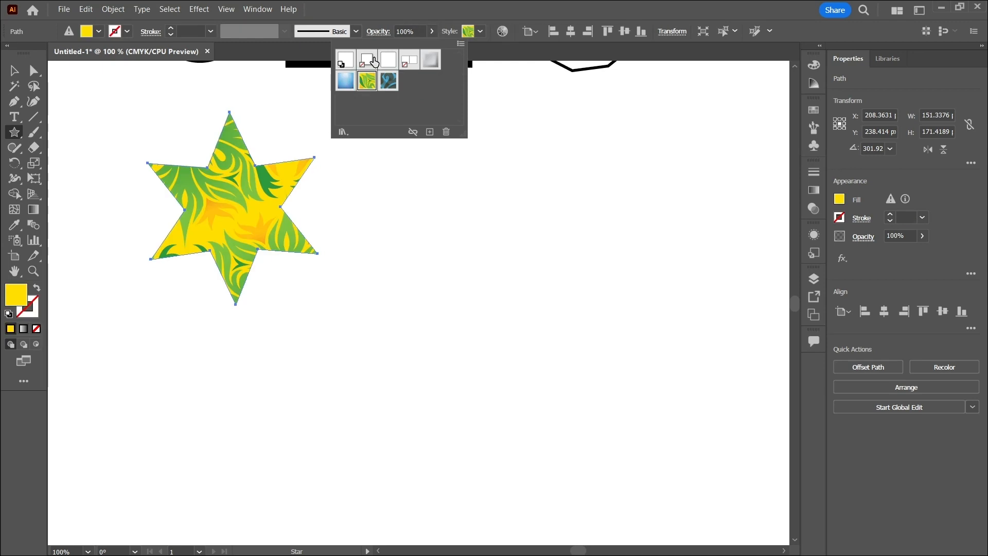
pyautogui.click(367, 64)
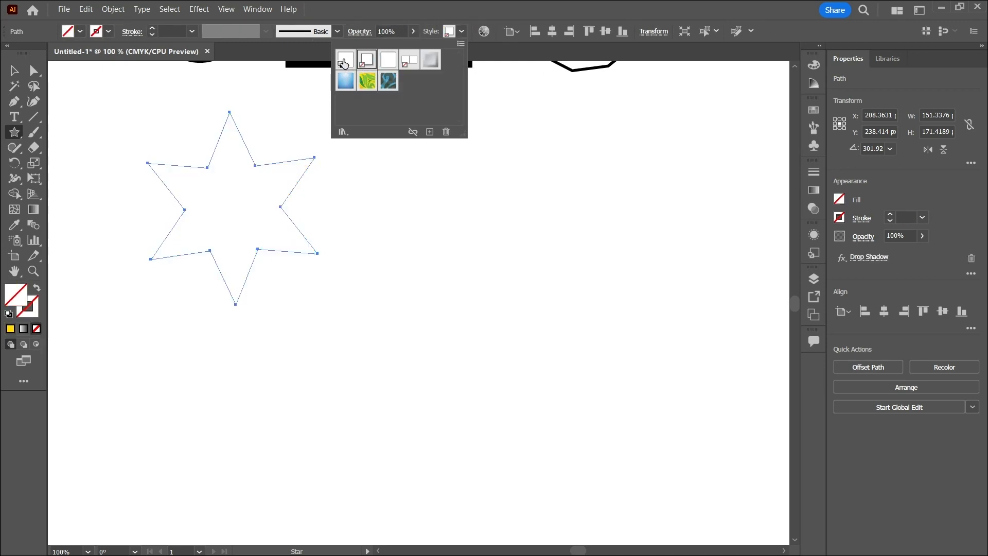
pyautogui.click(346, 59)
pyautogui.click(351, 85)
pyautogui.click(365, 84)
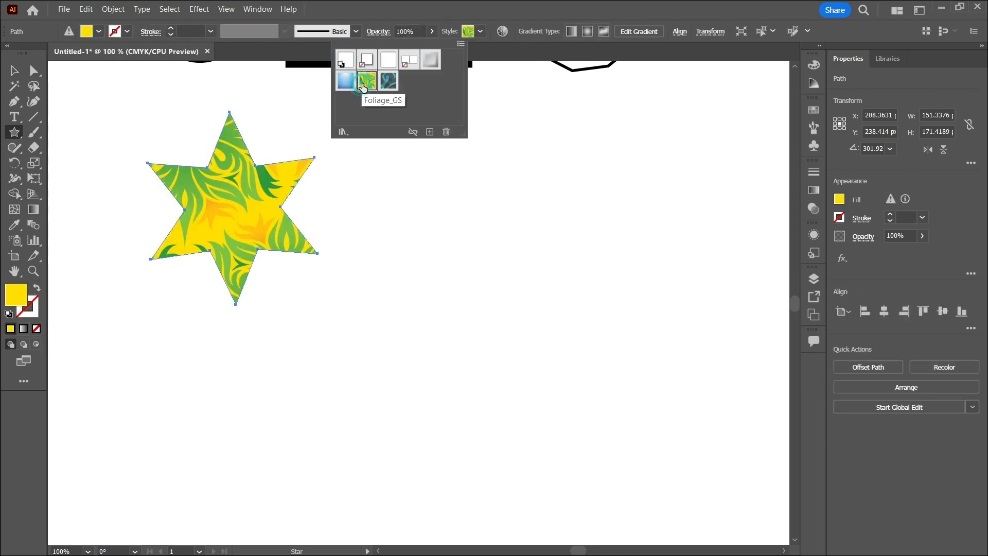
pyautogui.click(346, 81)
pyautogui.click(430, 59)
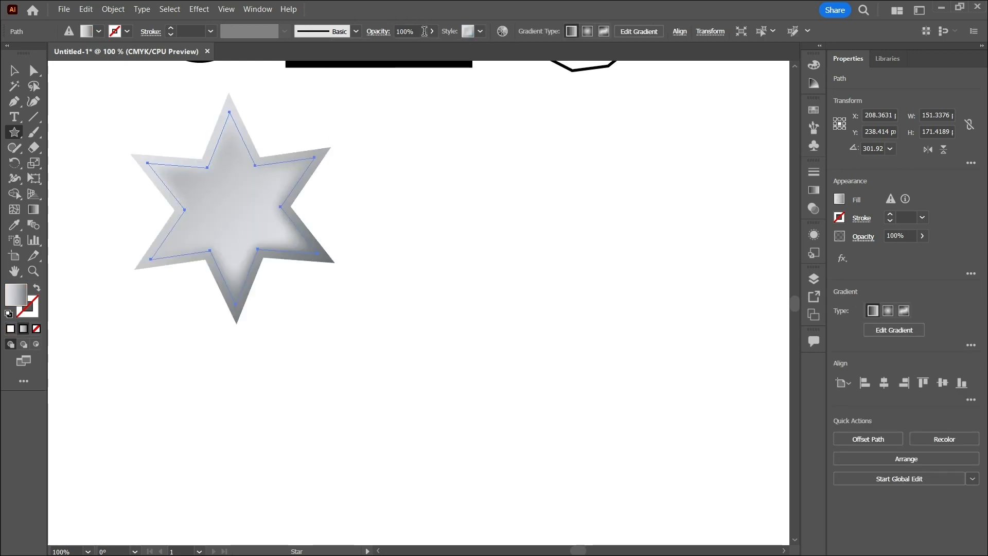
# Lower the star's opacity through 60% and 26%, and return it to 100%
pyautogui.scroll(-7, 424, 31)
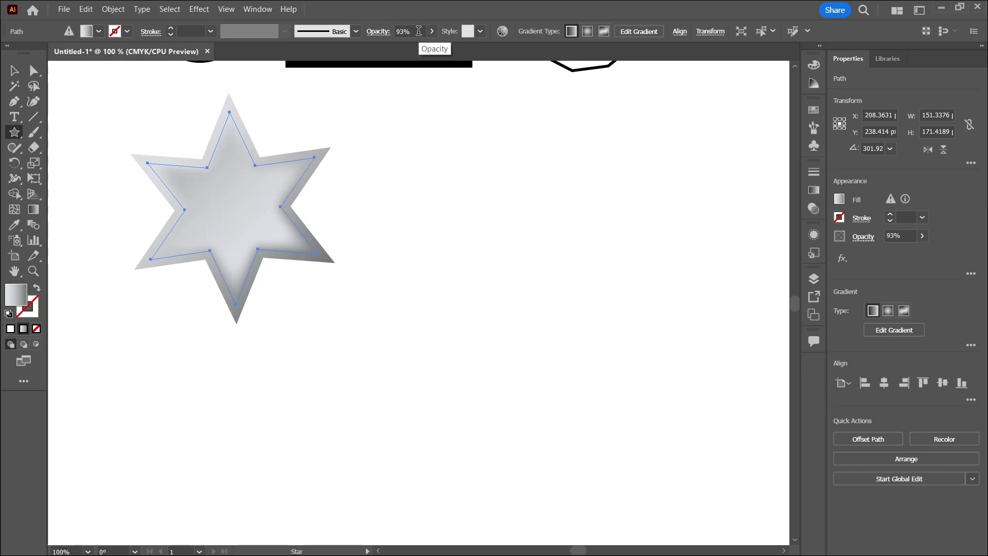
pyautogui.scroll(-8, 419, 31)
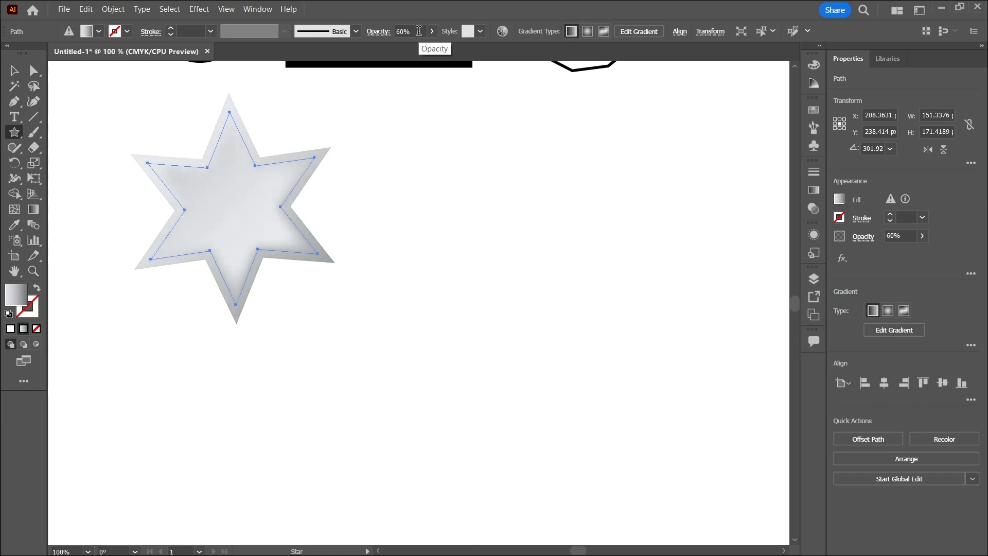
pyautogui.scroll(-17, 418, 31)
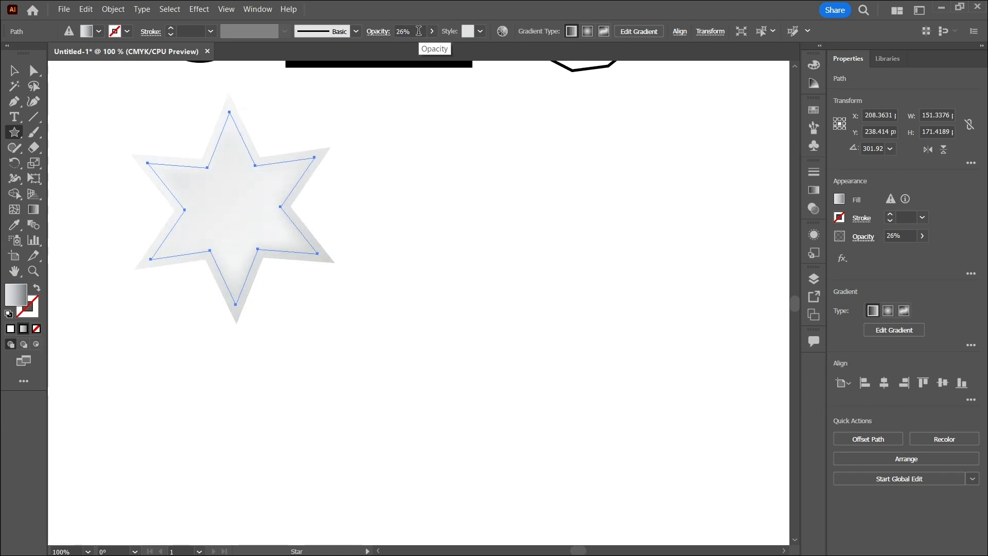
pyautogui.scroll(-20, 419, 31)
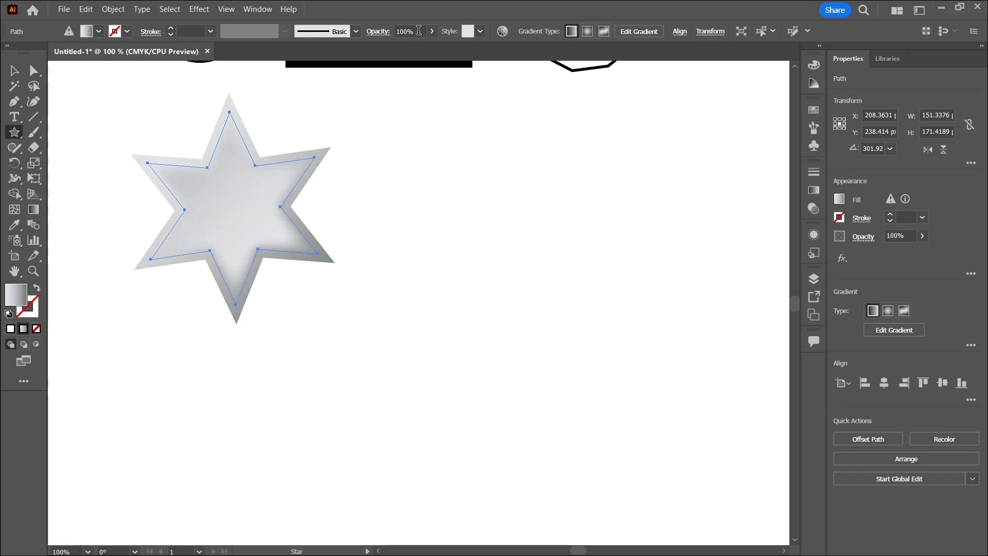
pyautogui.scroll(20, 419, 31)
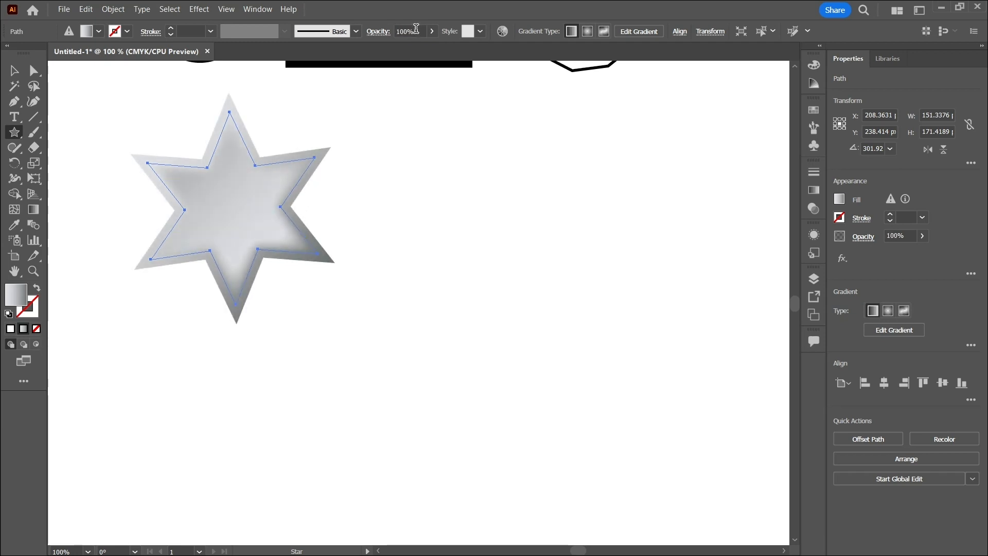
# Try the charcoal, orange ornament, 6.00 bristle and denim pattern brushes on the star's outline
pyautogui.click(356, 31)
pyautogui.scroll(-2, 319, 98)
pyautogui.scroll(2, 320, 102)
pyautogui.scroll(-2, 314, 102)
pyautogui.click(304, 83)
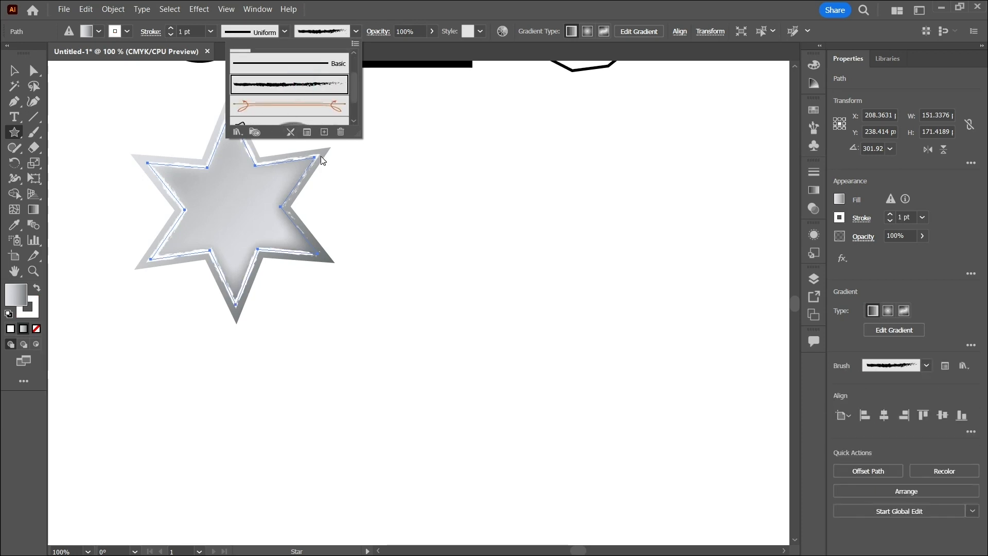
pyautogui.click(298, 109)
pyautogui.scroll(-2, 299, 106)
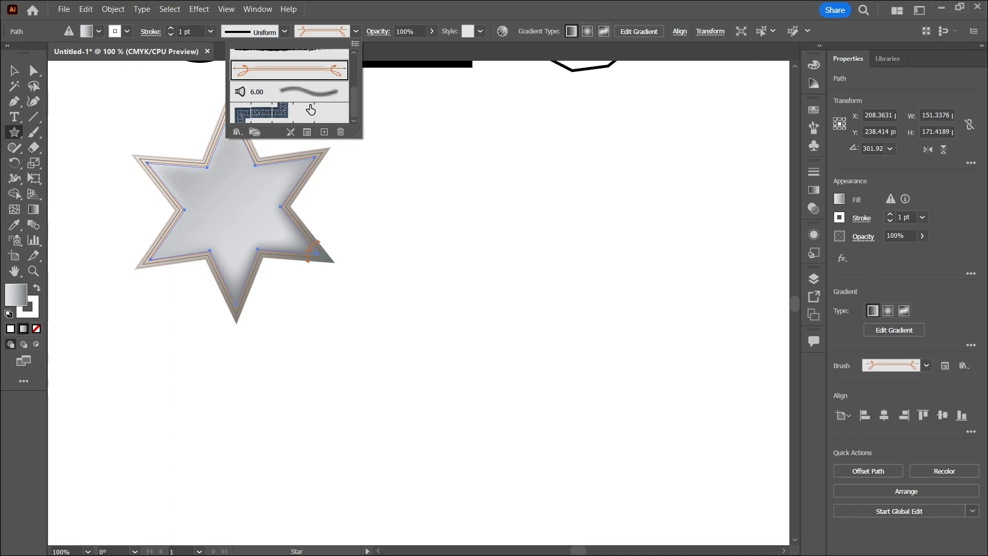
pyautogui.click(301, 91)
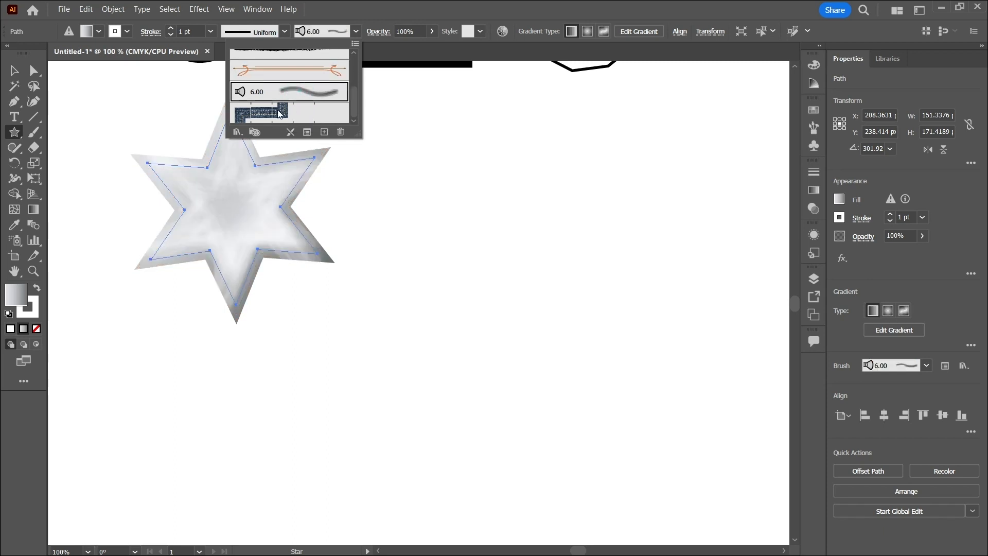
pyautogui.click(315, 114)
# Try the calligraphic brushes on the star's outline, including 3 pt. Oval and 5 pt. Flat, and settle on the Touch Calligraphic brush
pyautogui.scroll(5, 299, 83)
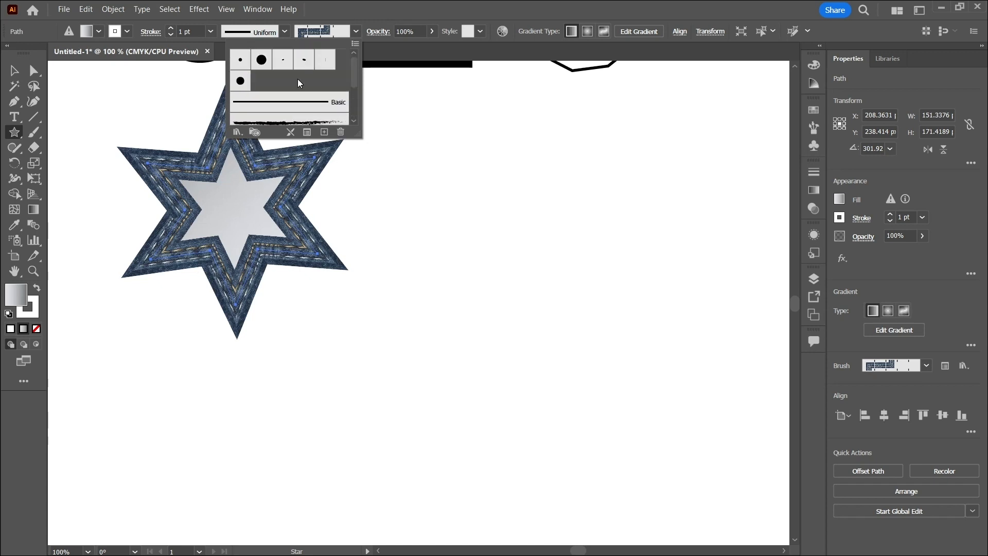
pyautogui.click(240, 59)
pyautogui.click(262, 60)
pyautogui.click(284, 61)
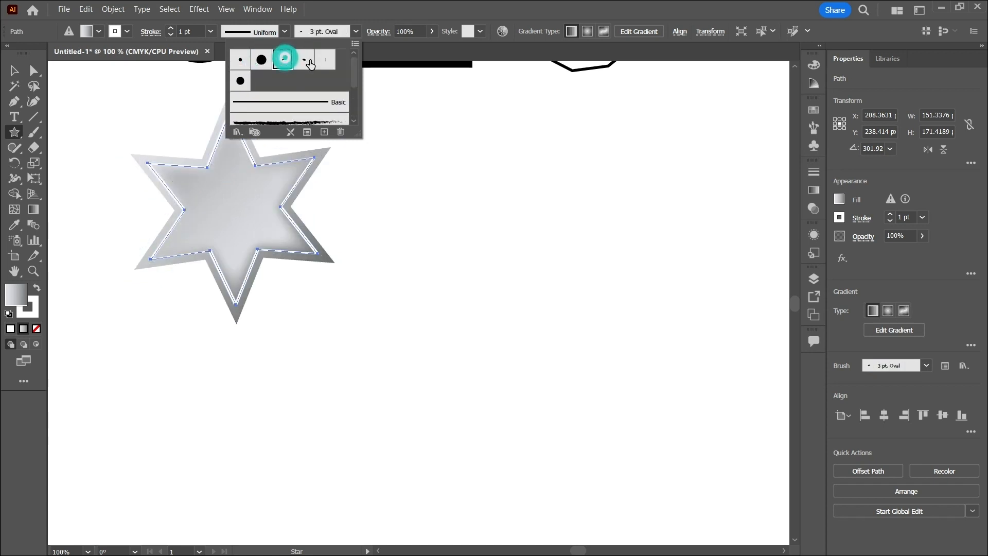
pyautogui.click(304, 60)
pyautogui.click(325, 61)
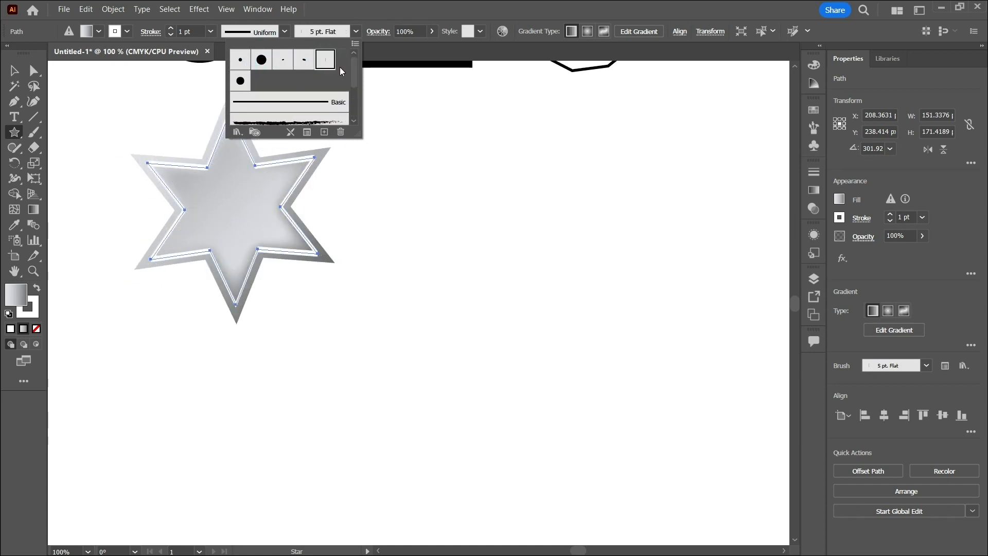
pyautogui.click(249, 80)
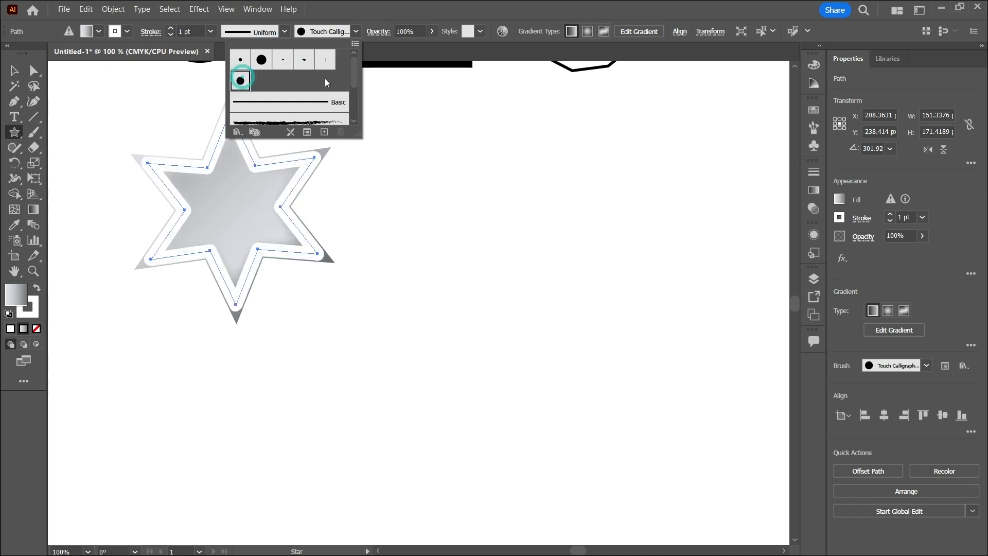
pyautogui.click(427, 91)
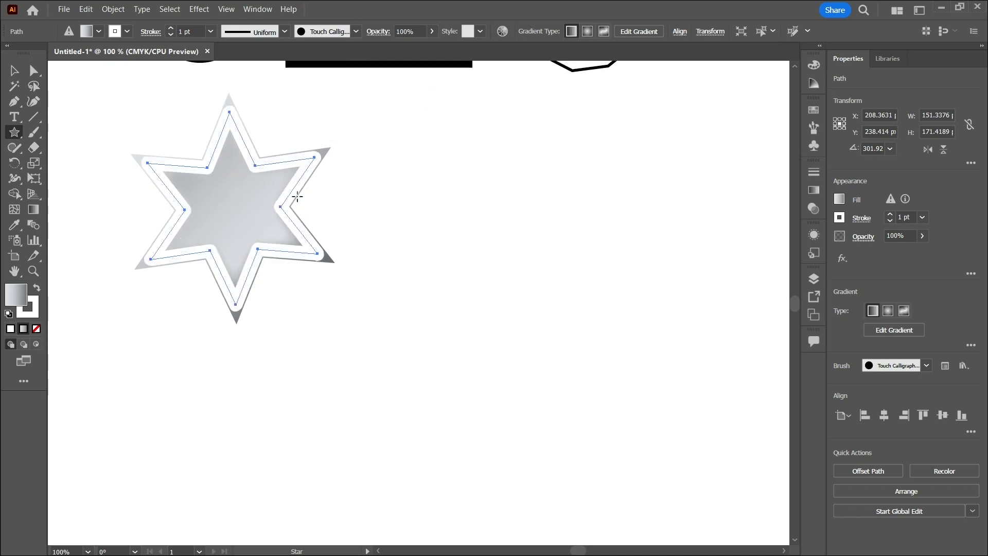